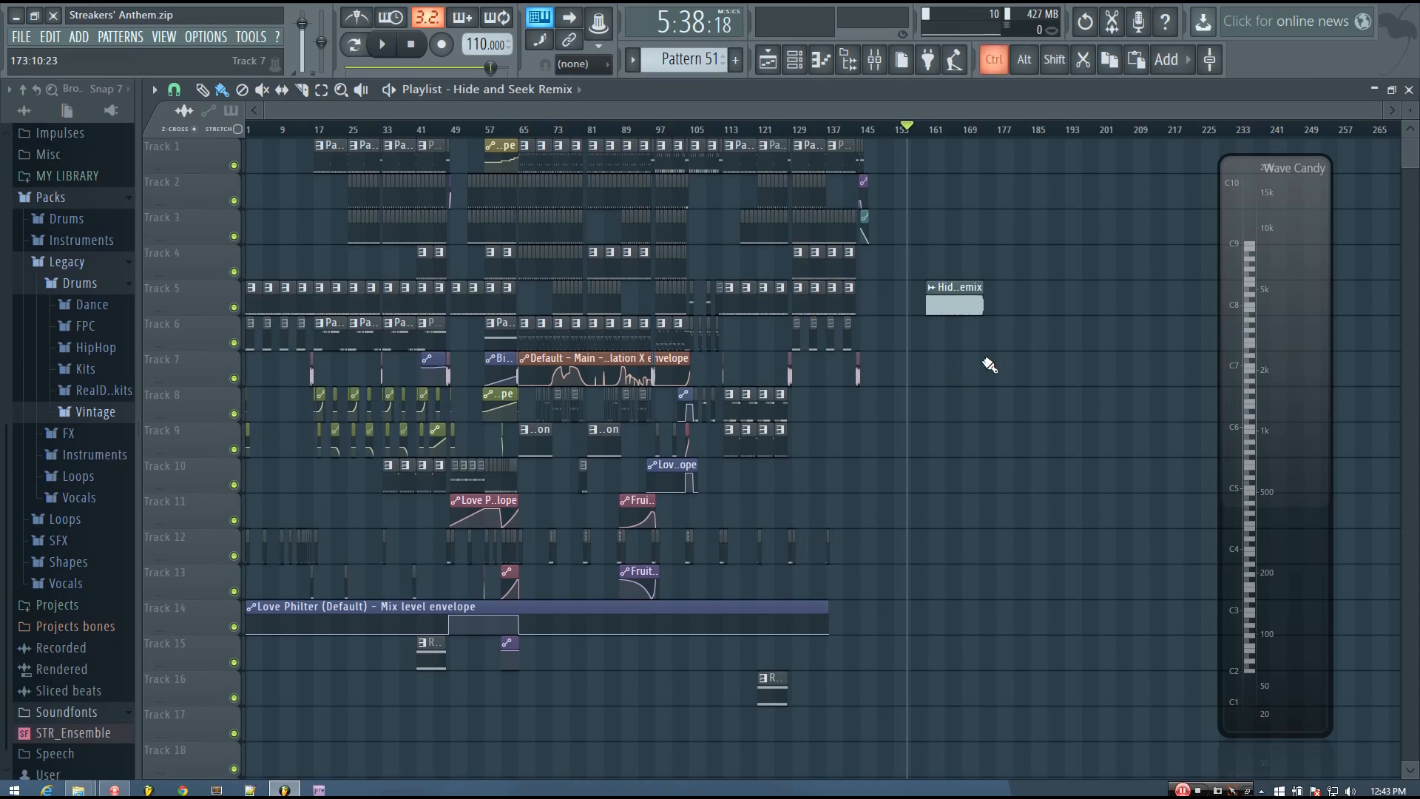
# Play the Hide and Seek Remix audio clip on track 5 from about bar 160, and stop playback
pyautogui.scroll(2, 984, 364)
pyautogui.scroll(3, 1202, 398)
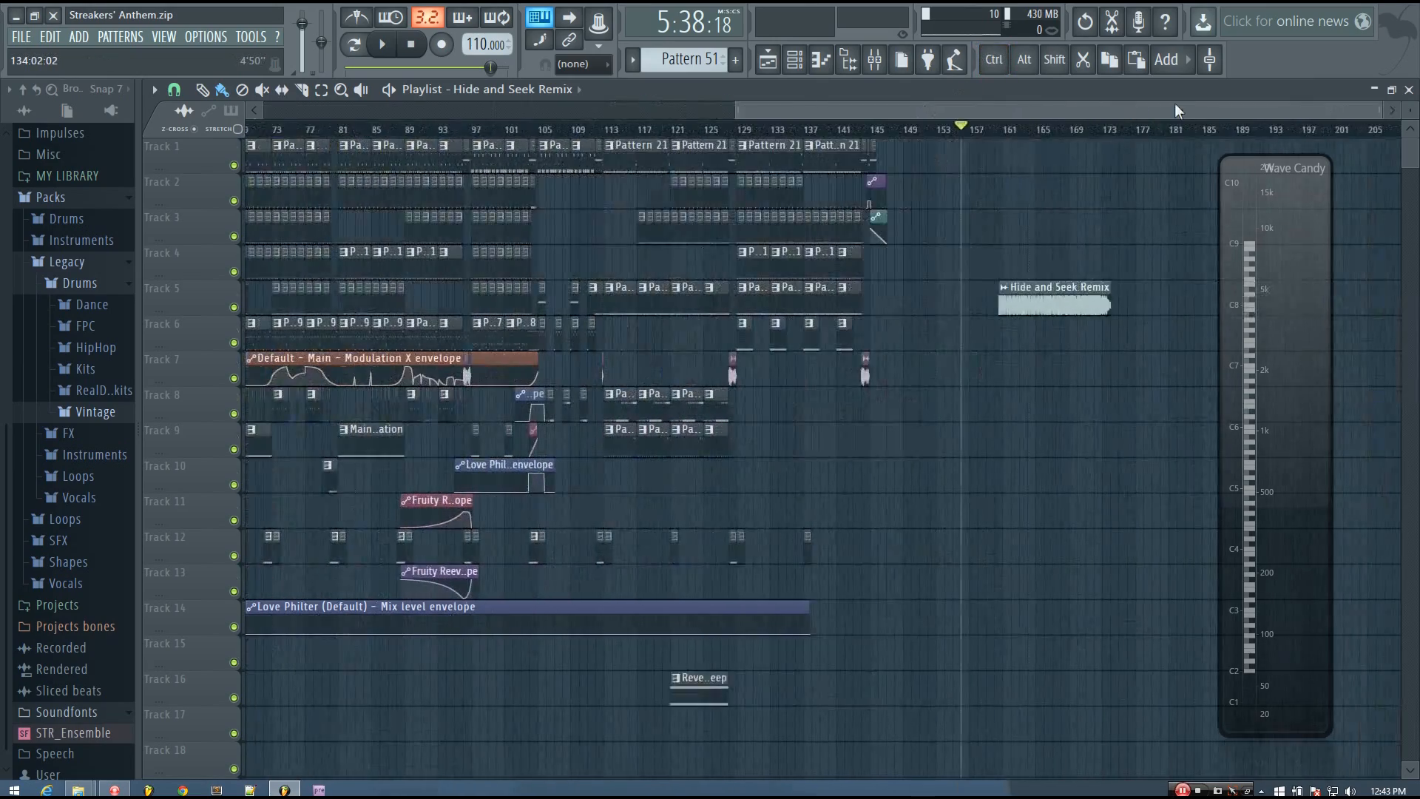
pyautogui.scroll(2, 1202, 397)
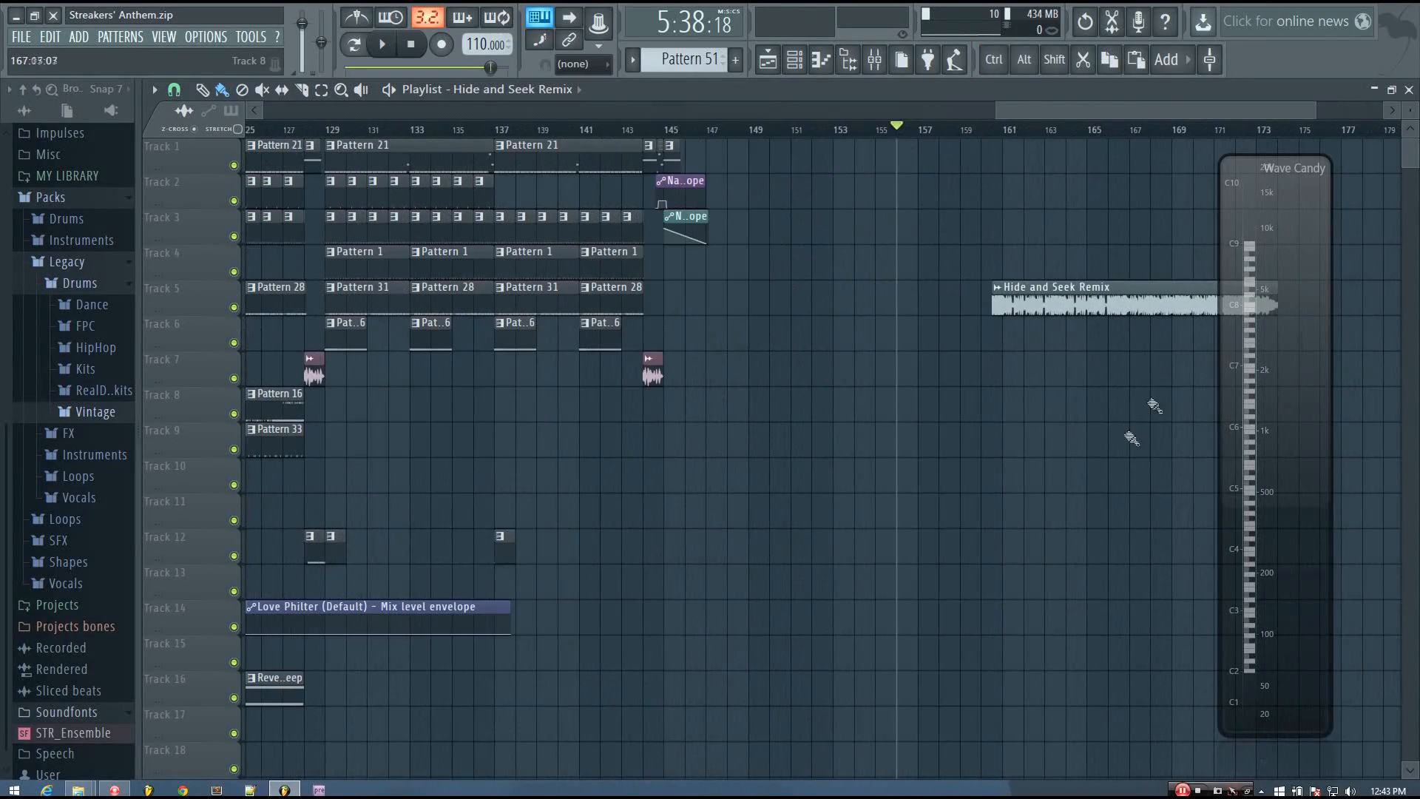
pyautogui.moveTo(1065, 110); pyautogui.dragTo(1109, 111)
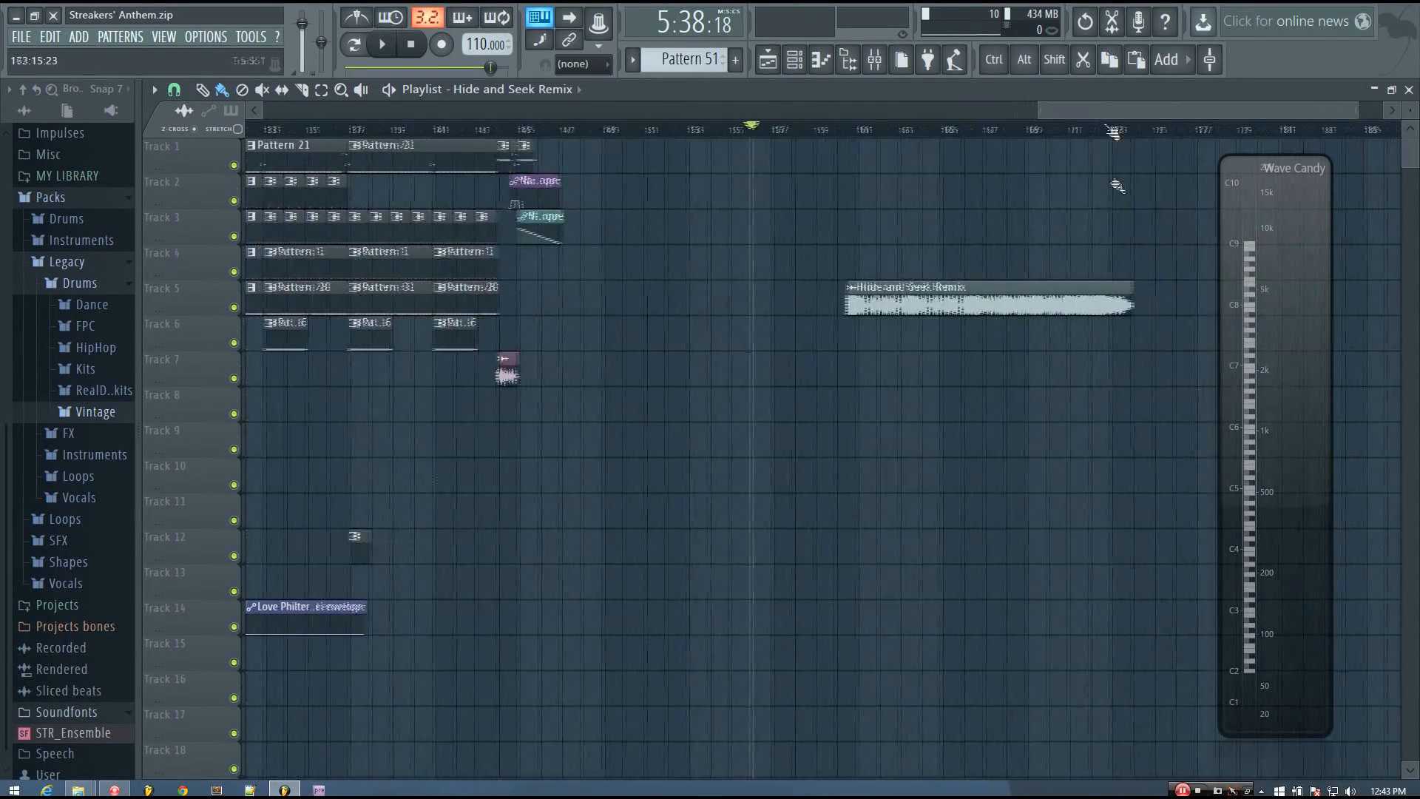
pyautogui.scroll(3, 1185, 402)
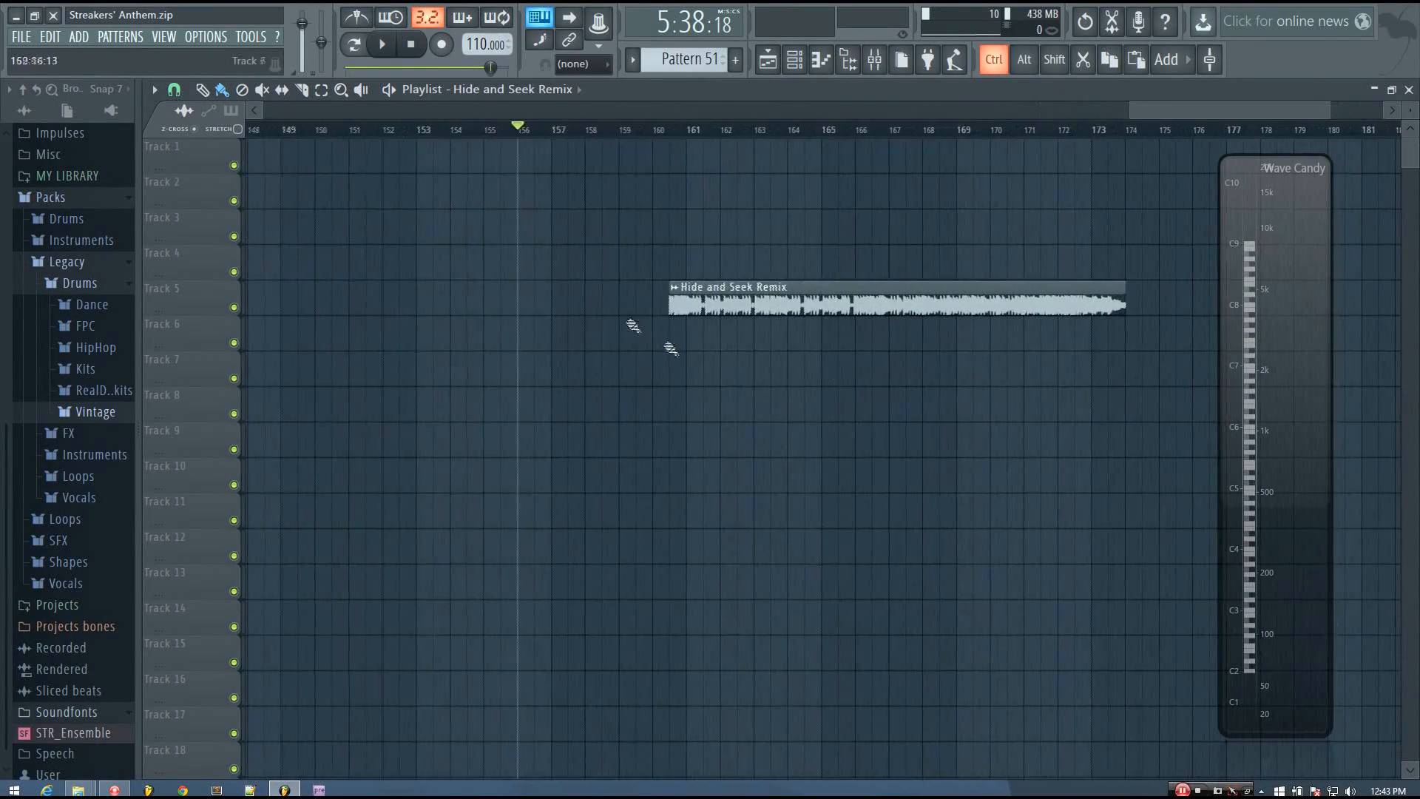
pyautogui.click(678, 133)
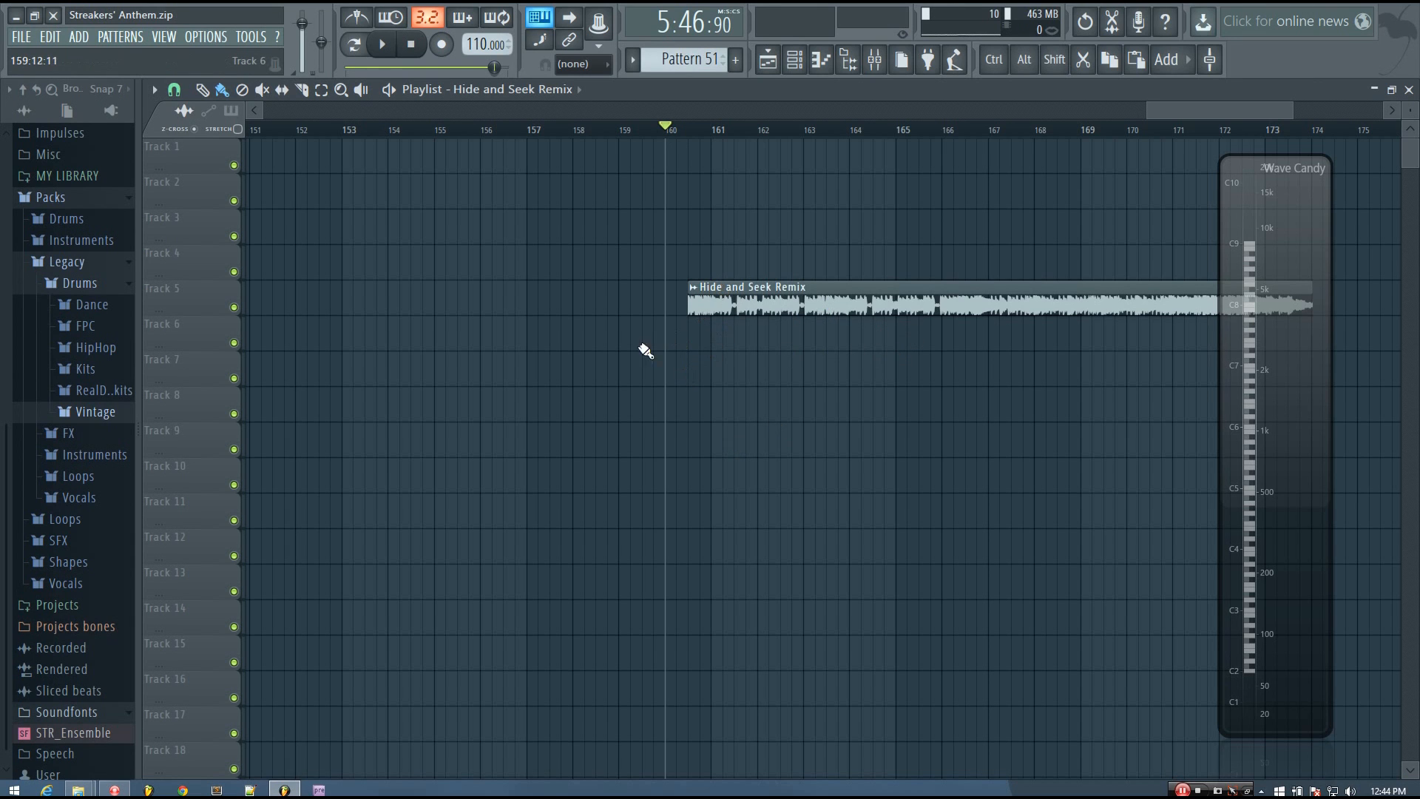
pyautogui.press('space')
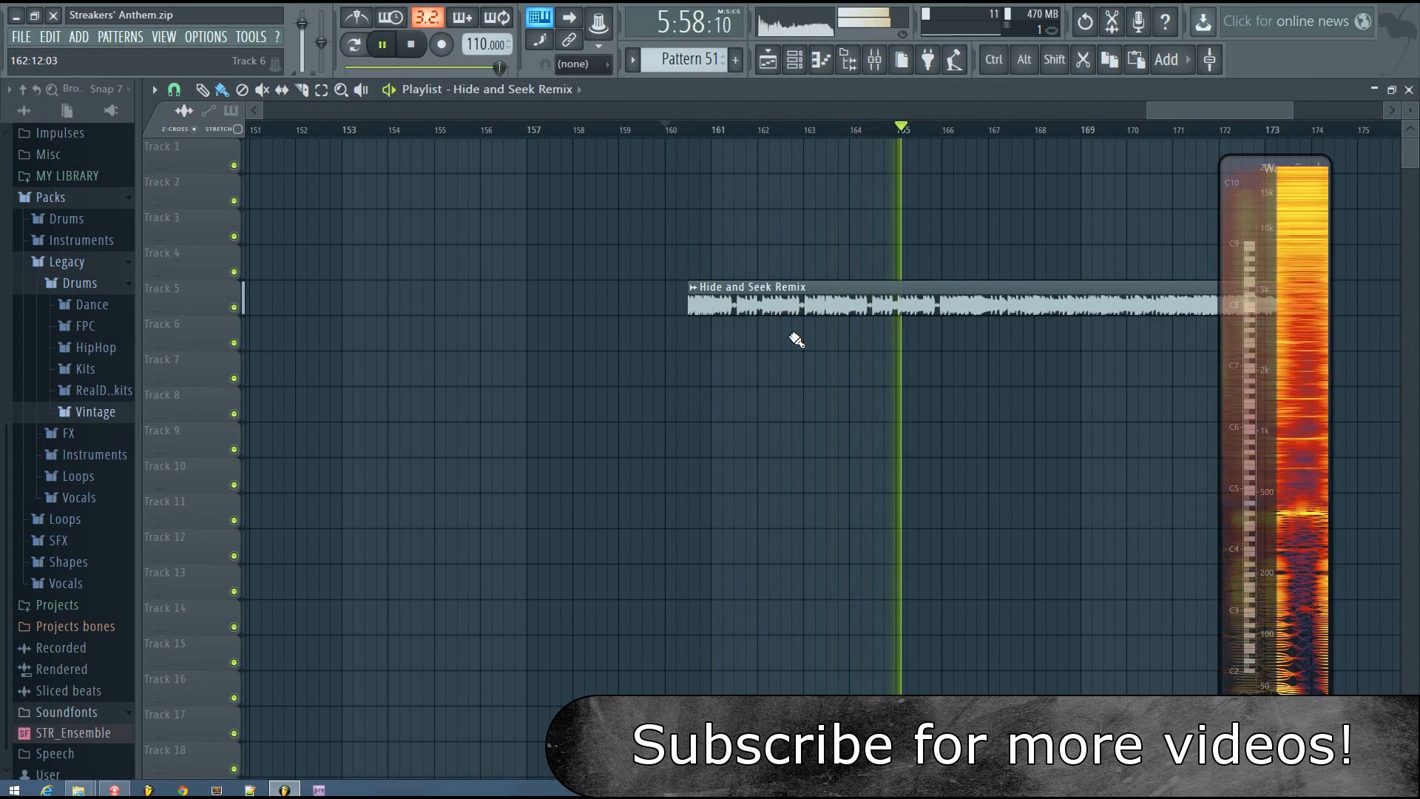
pyautogui.scroll(-3, 792, 336)
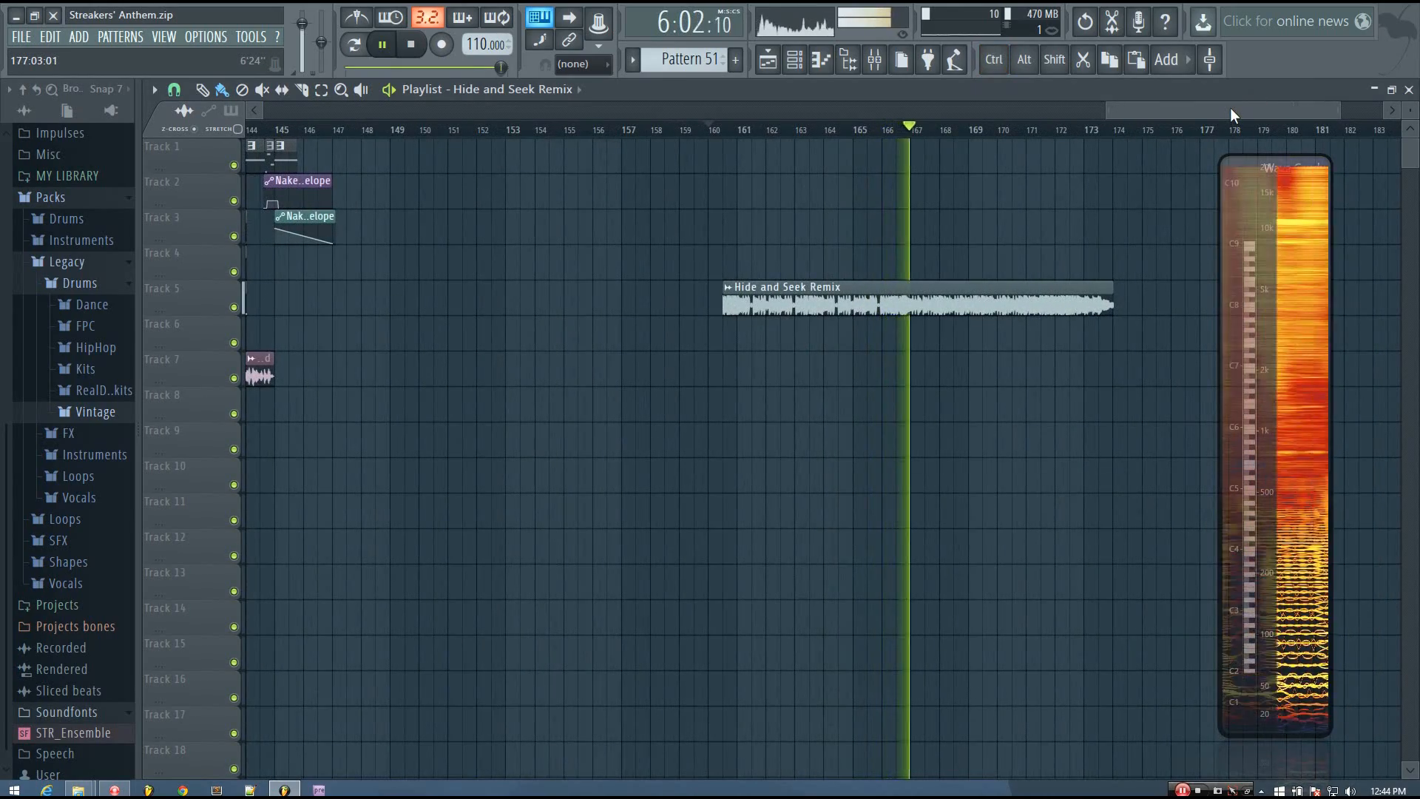
pyautogui.press('space')
# Play the opening bars of the arrangement from the start of the song, and stop playback
pyautogui.moveTo(1228, 108)
pyautogui.mouseDown()
pyautogui.moveTo(474, 118)
pyautogui.moveTo(437, 157)
pyautogui.moveTo(167, 161)
pyautogui.mouseUp()
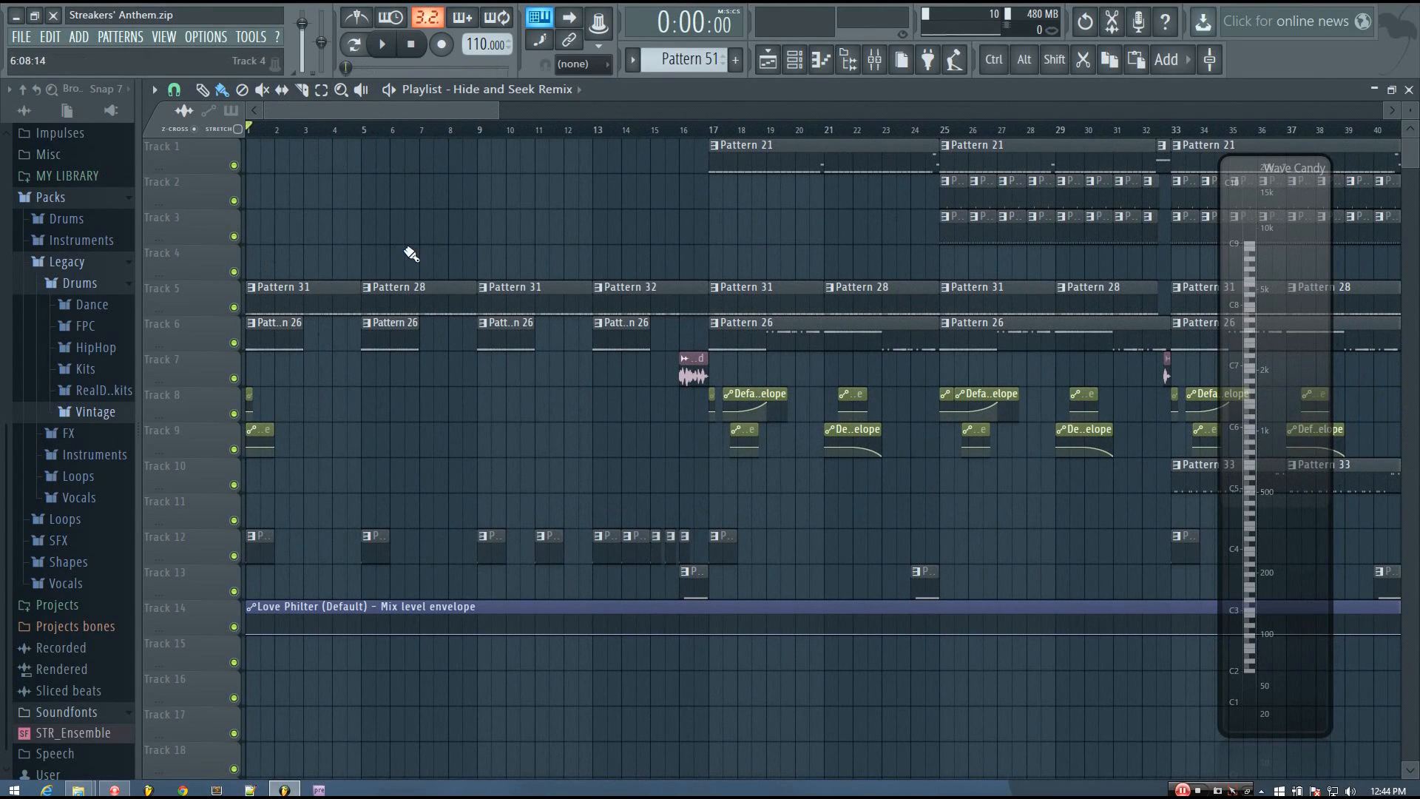
pyautogui.press('space')
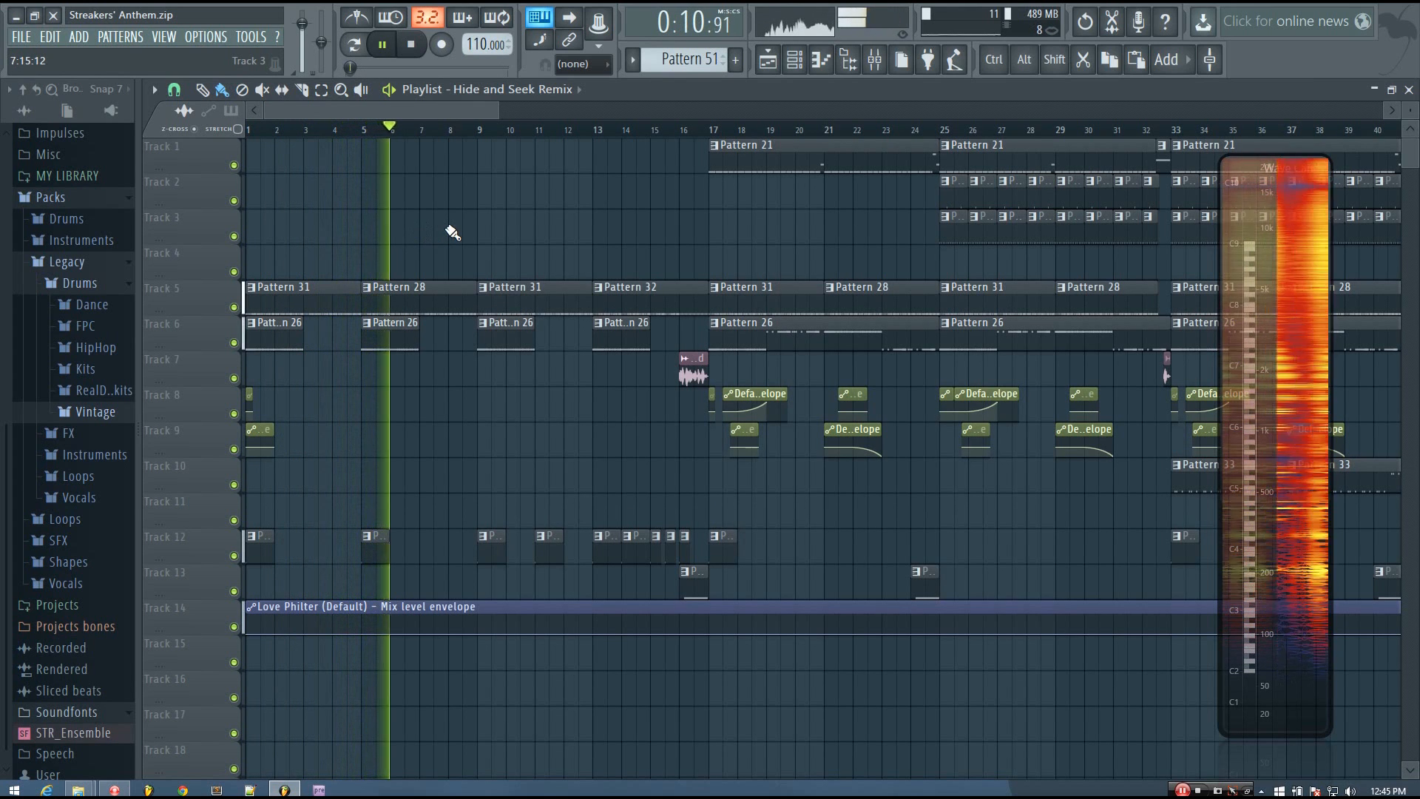
pyautogui.press('space')
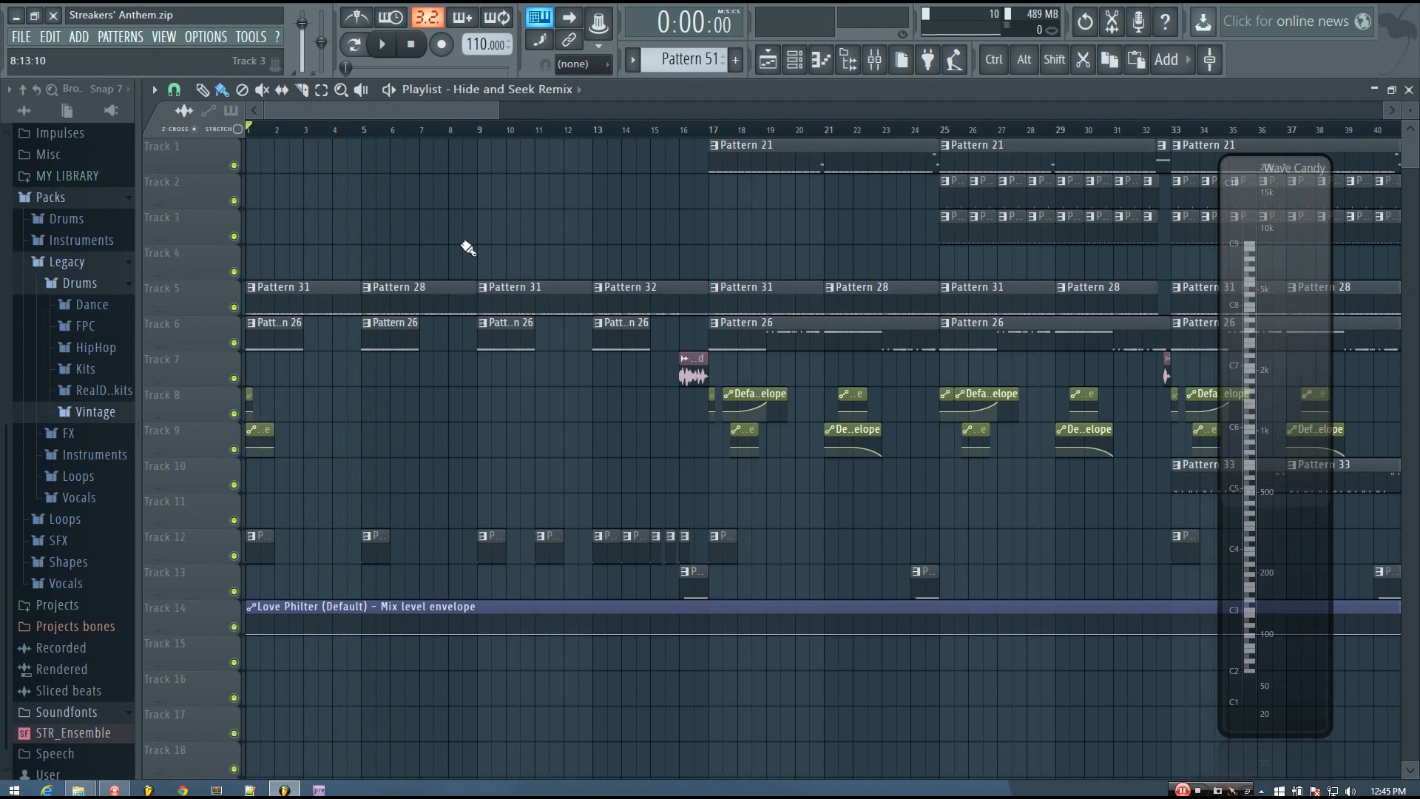
# Insert a new empty pattern at number 31 and widen the channel rack with the Snare channel in view
pyautogui.click(324, 304)
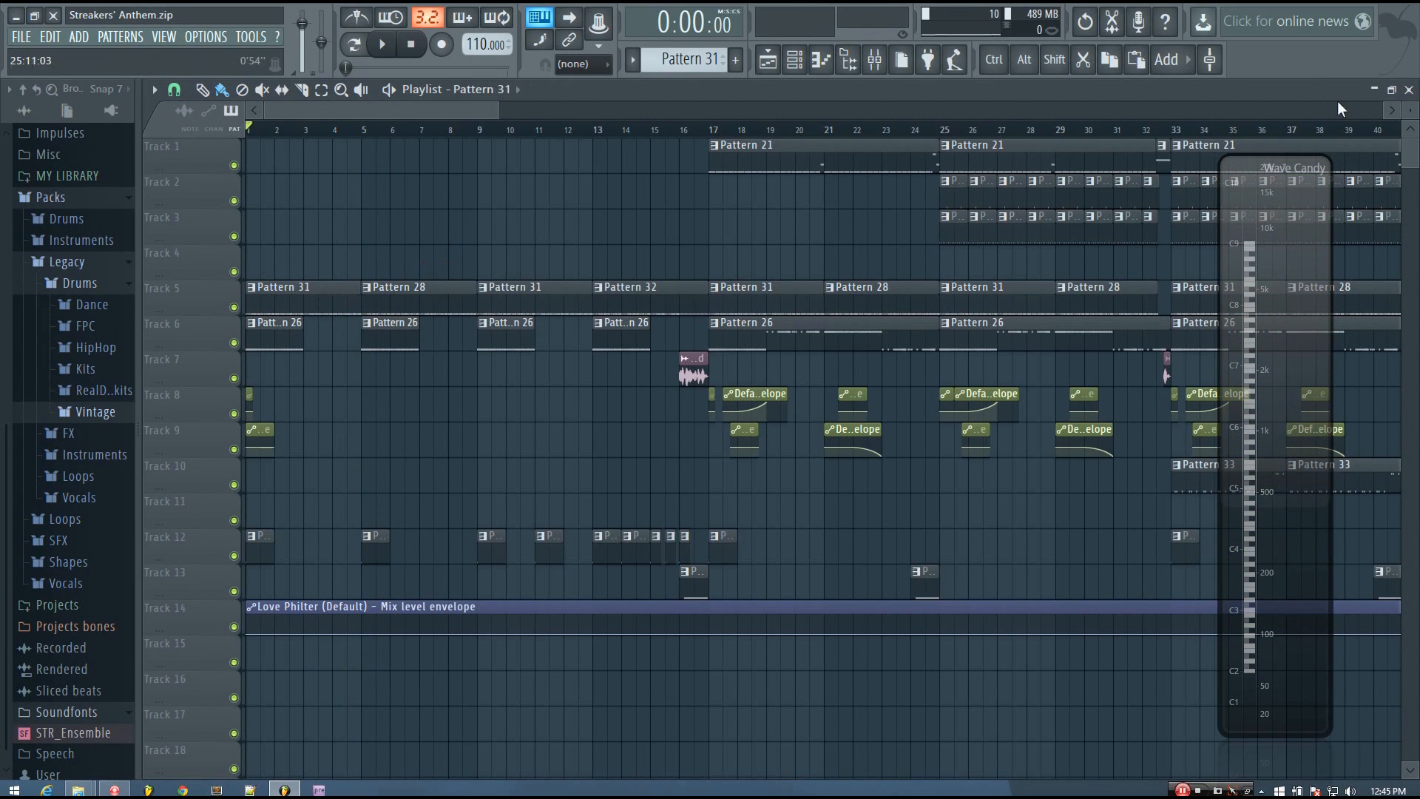
pyautogui.click(735, 60)
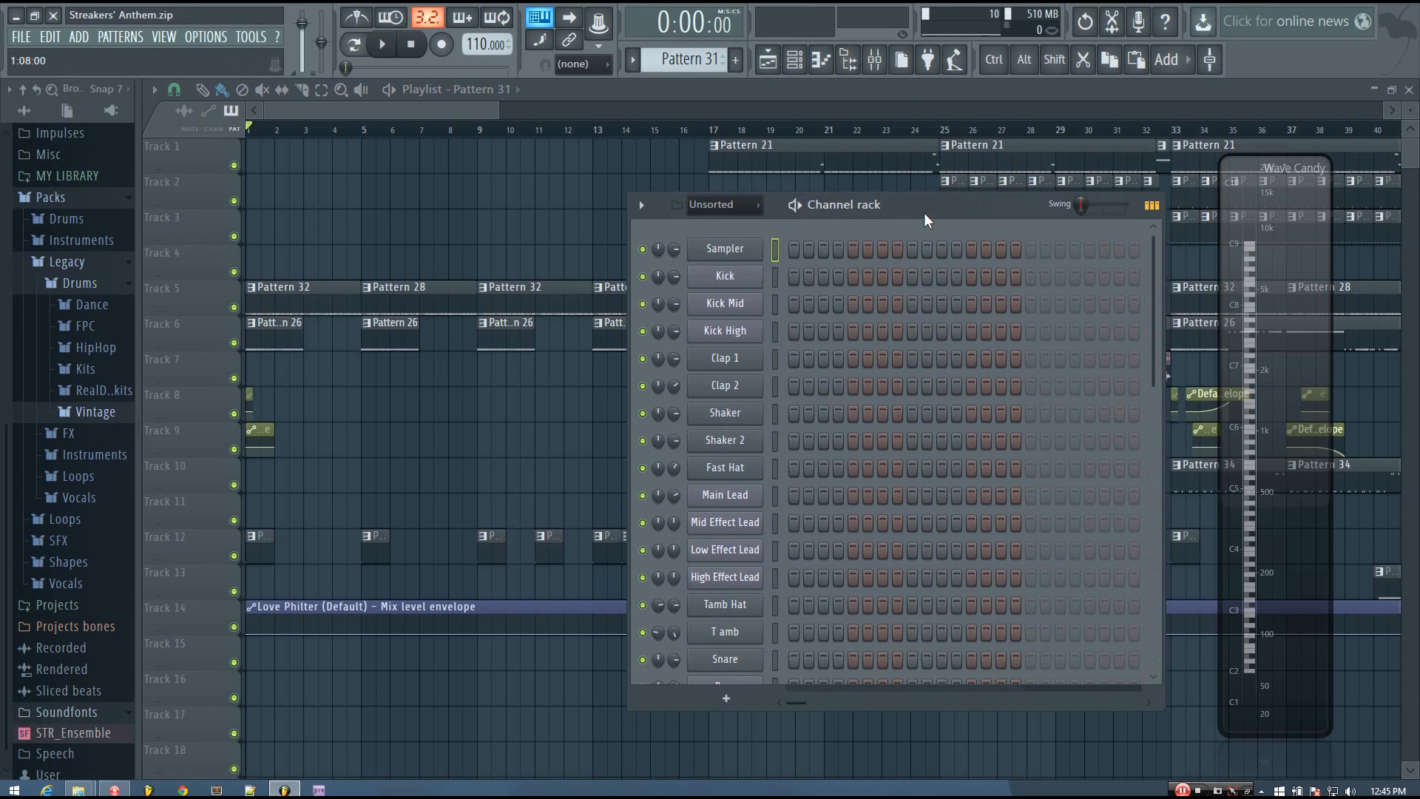
pyautogui.moveTo(925, 212); pyautogui.dragTo(802, 171)
pyautogui.scroll(-4, 785, 392)
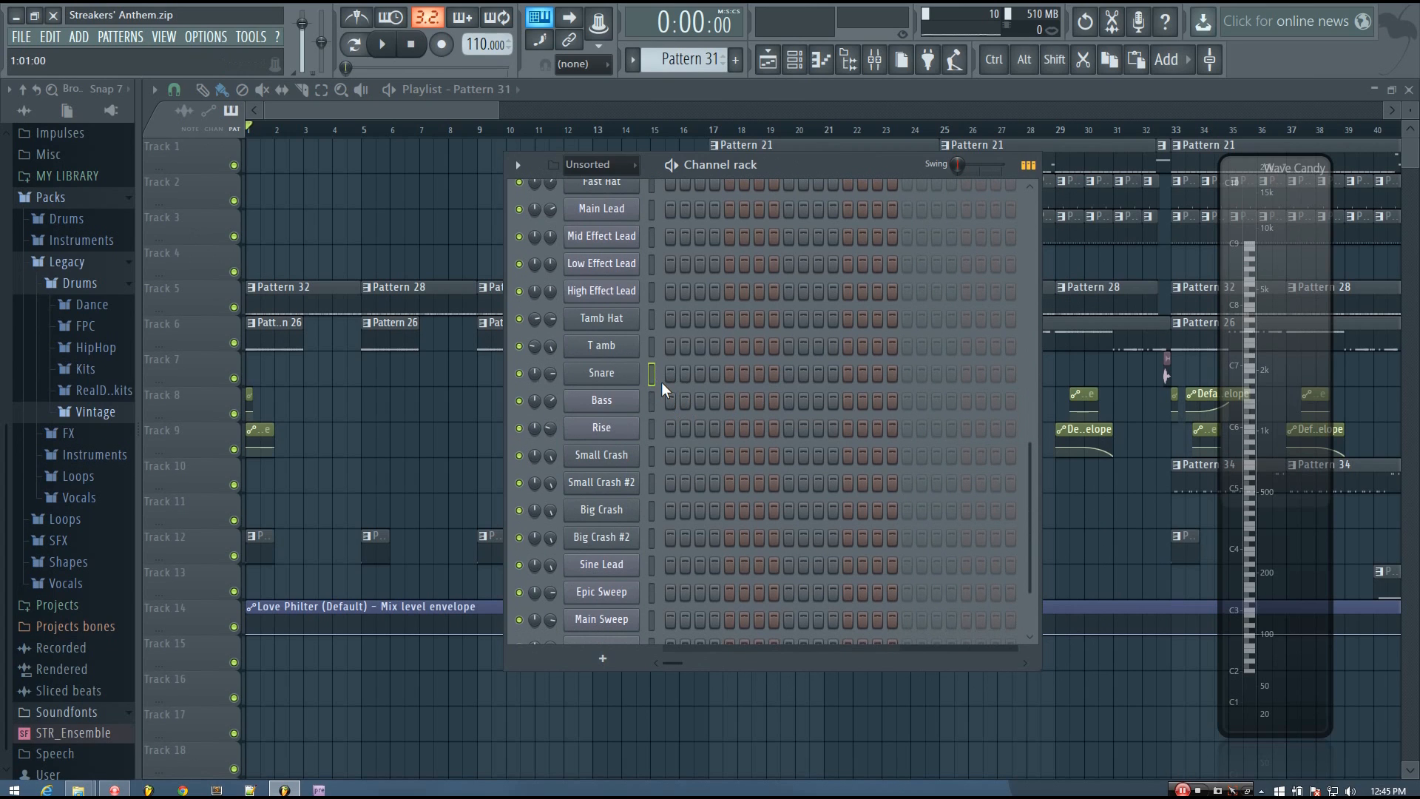
pyautogui.moveTo(862, 168); pyautogui.dragTo(822, 199)
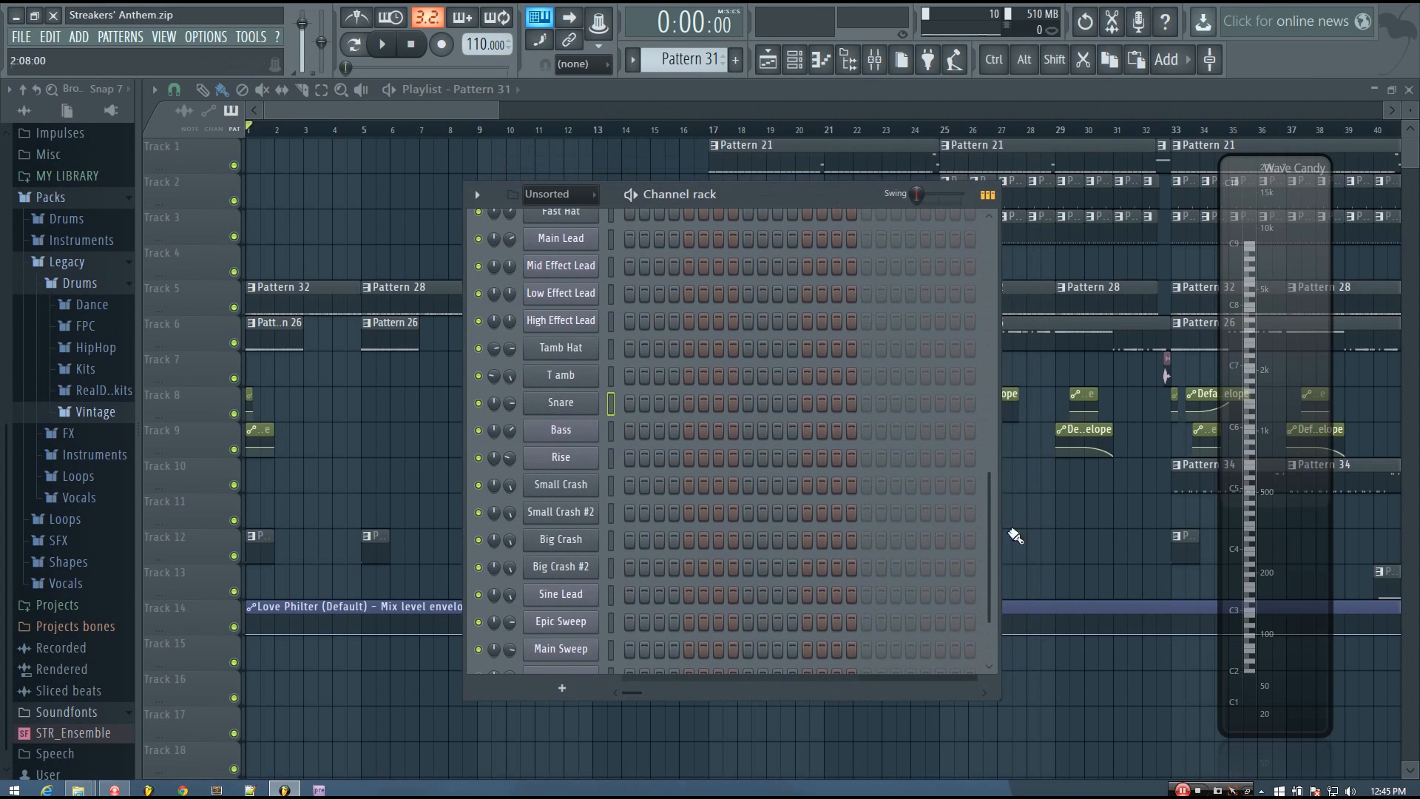
pyautogui.moveTo(999, 622); pyautogui.dragTo(1310, 621)
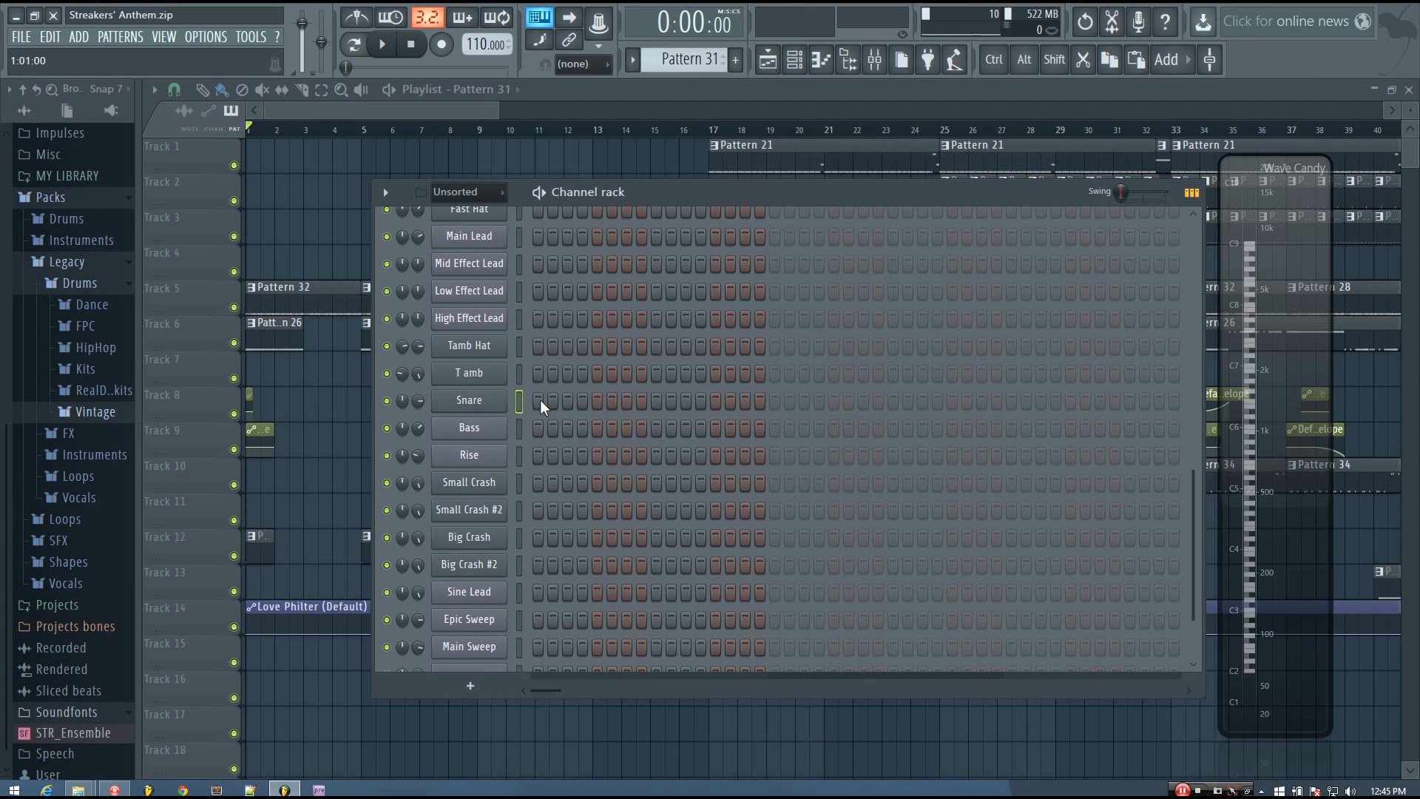
# Switch playback to pattern mode and place Snare hits on steps 1, 4 and 5
pyautogui.click(538, 400)
pyautogui.press('space')
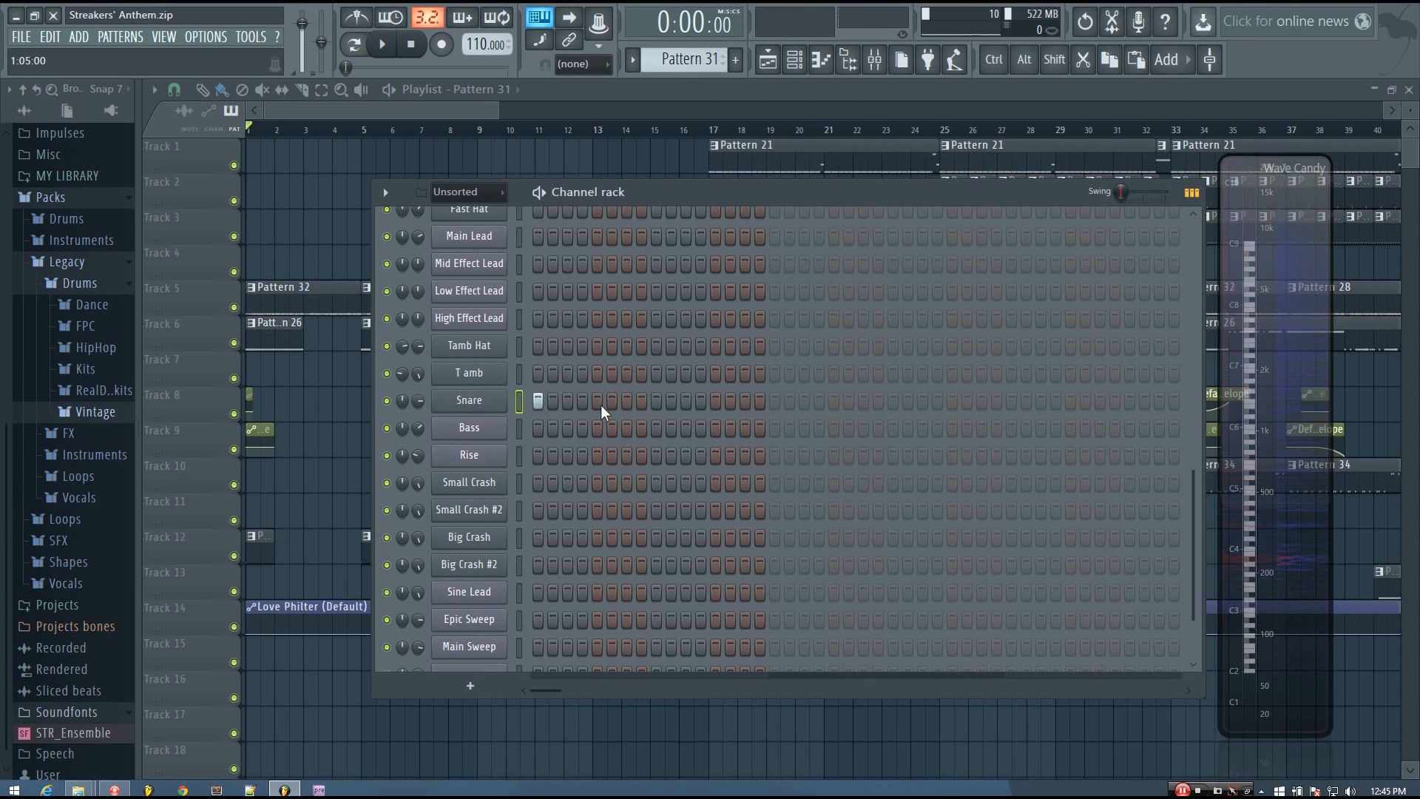
pyautogui.press('space')
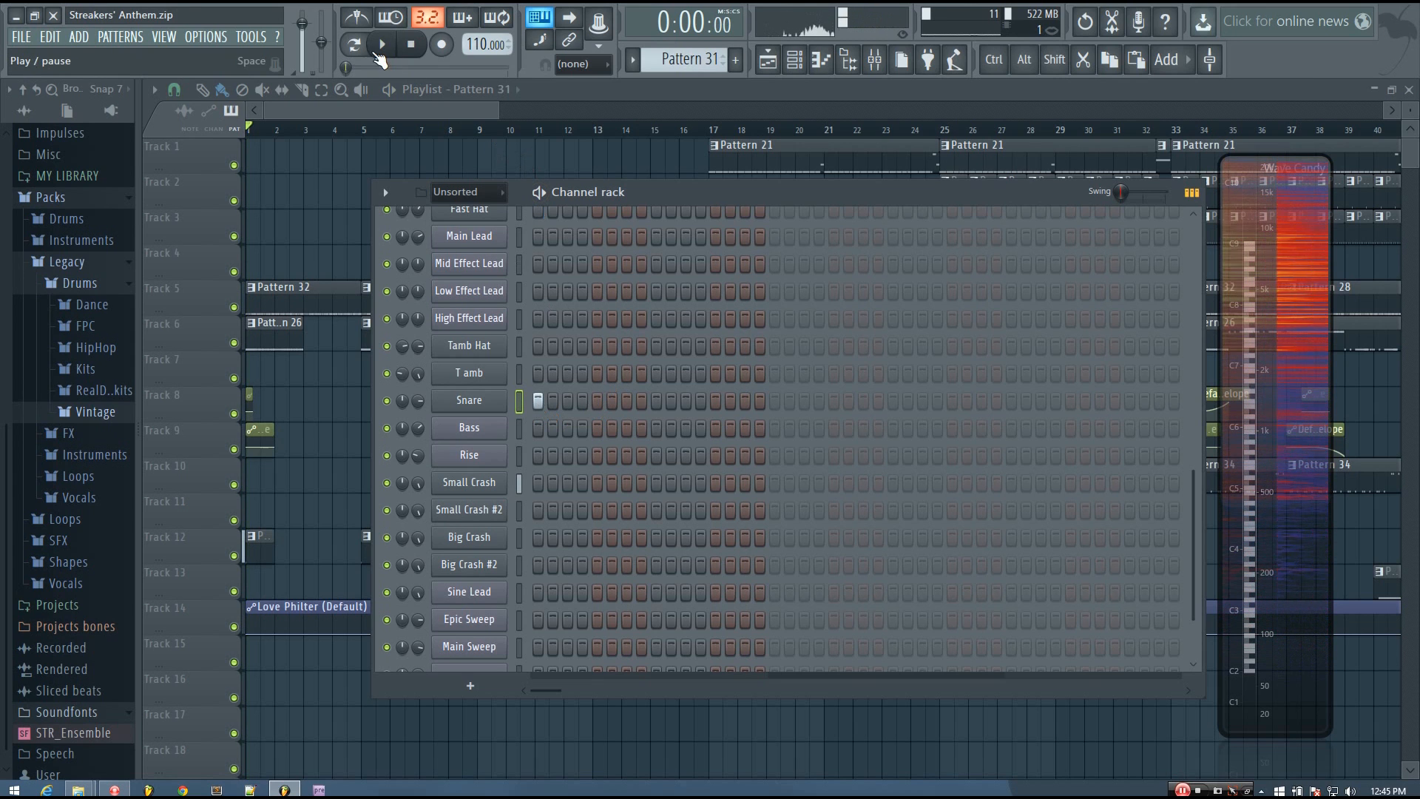
pyautogui.click(582, 401)
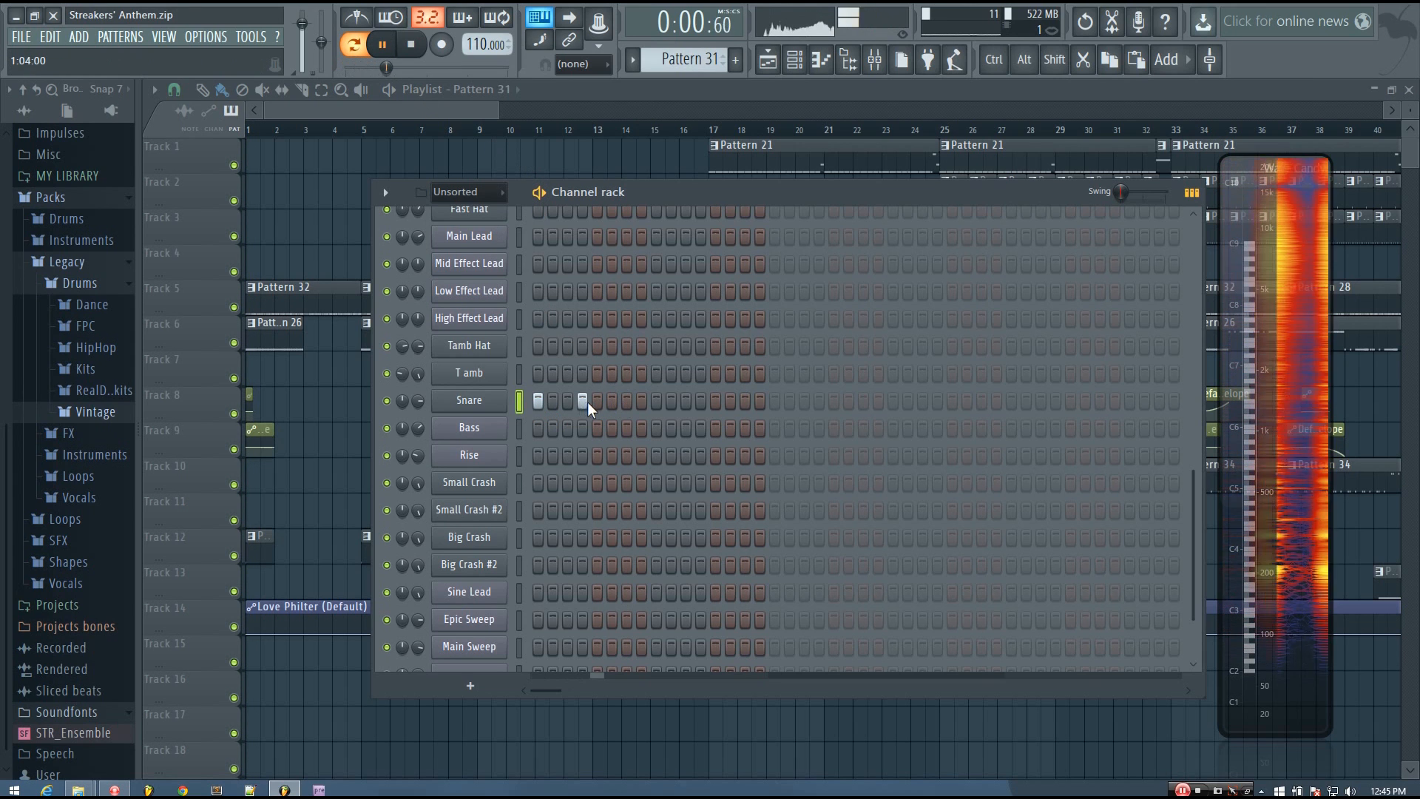
pyautogui.click(596, 402)
pyautogui.click(612, 400)
pyautogui.click(626, 400)
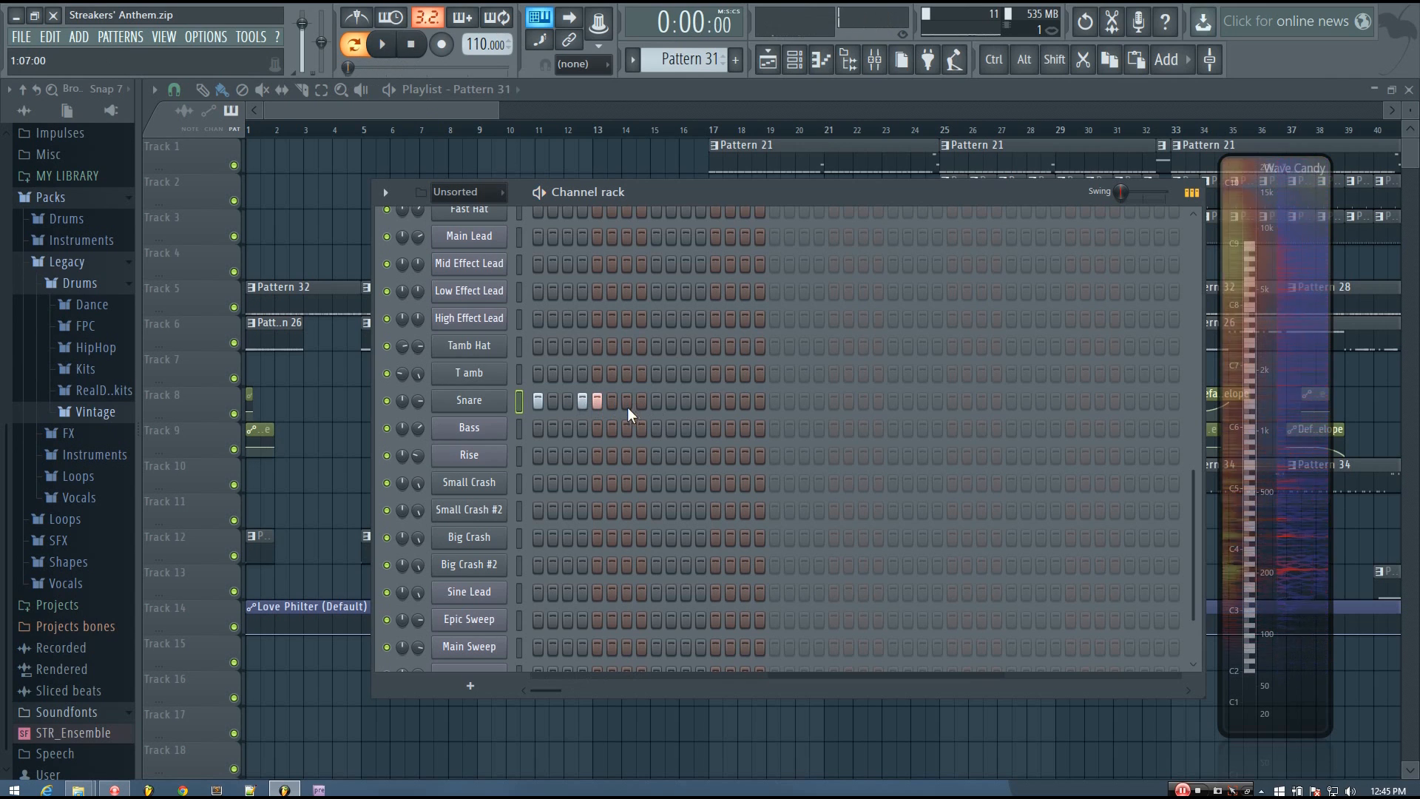
# Complete the first bar of the Snare rhythm with hits on steps 7, 11 and 13, auditioning the pattern
pyautogui.press('space')
pyautogui.press('space')
pyautogui.click(612, 400)
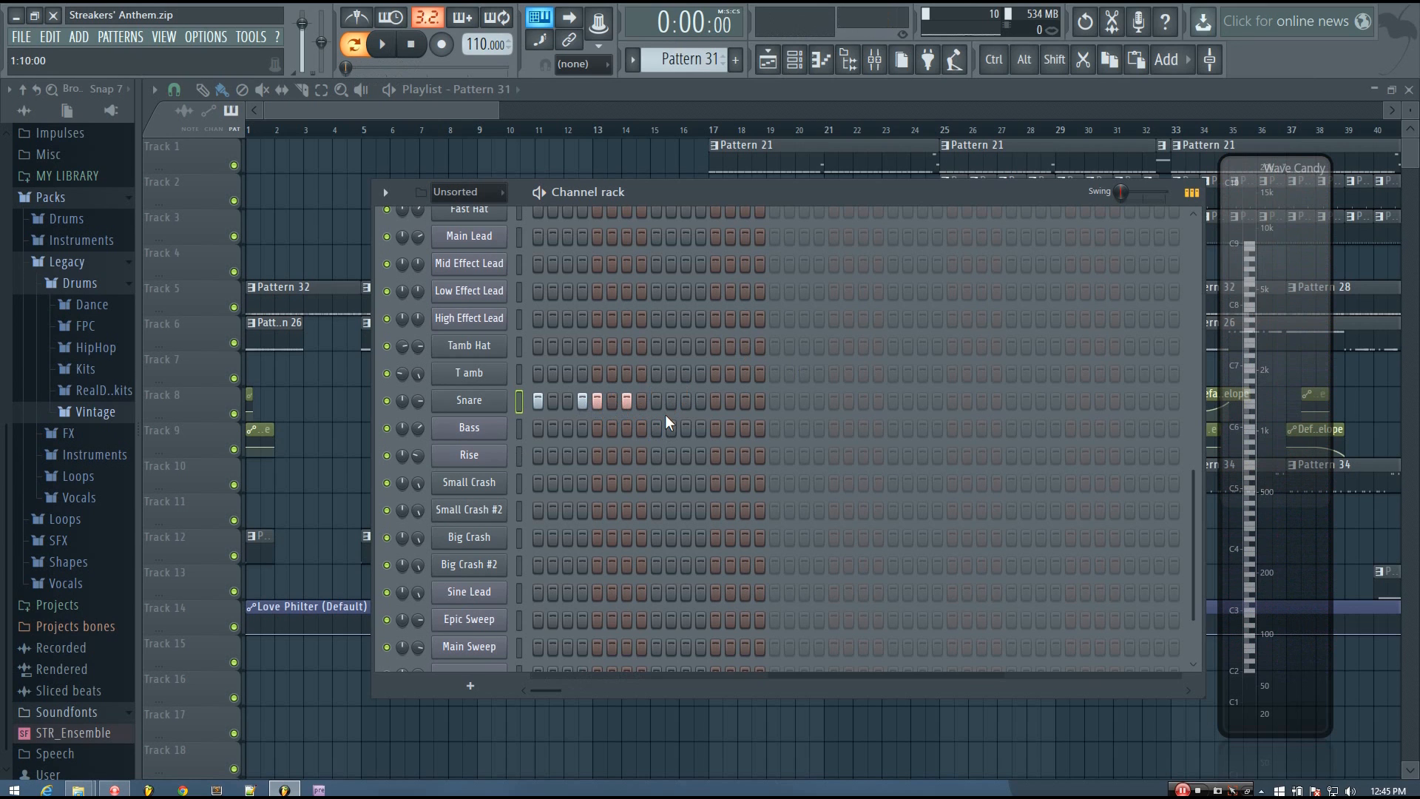
pyautogui.press('space')
pyautogui.press('space')
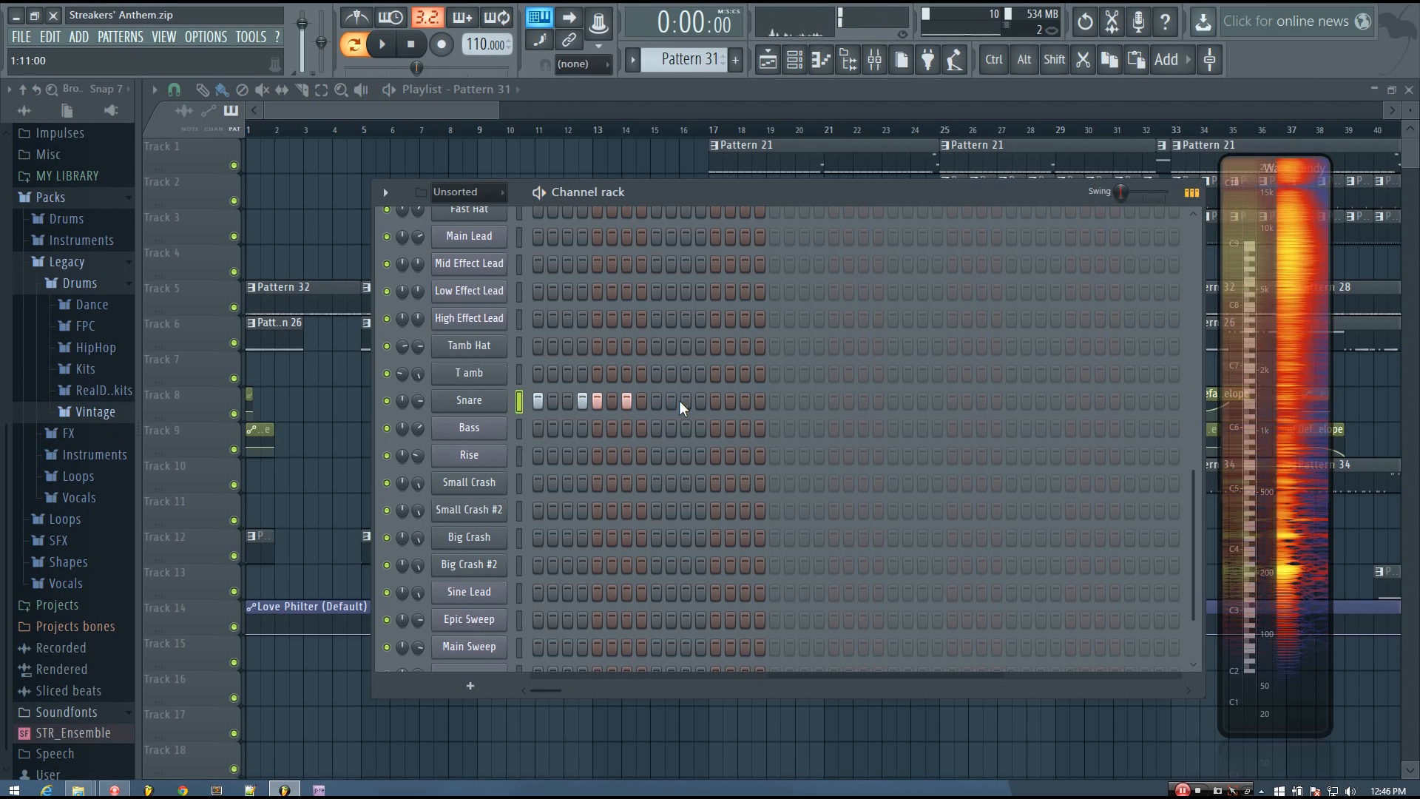
pyautogui.click(684, 401)
pyautogui.press('space')
pyautogui.click(714, 402)
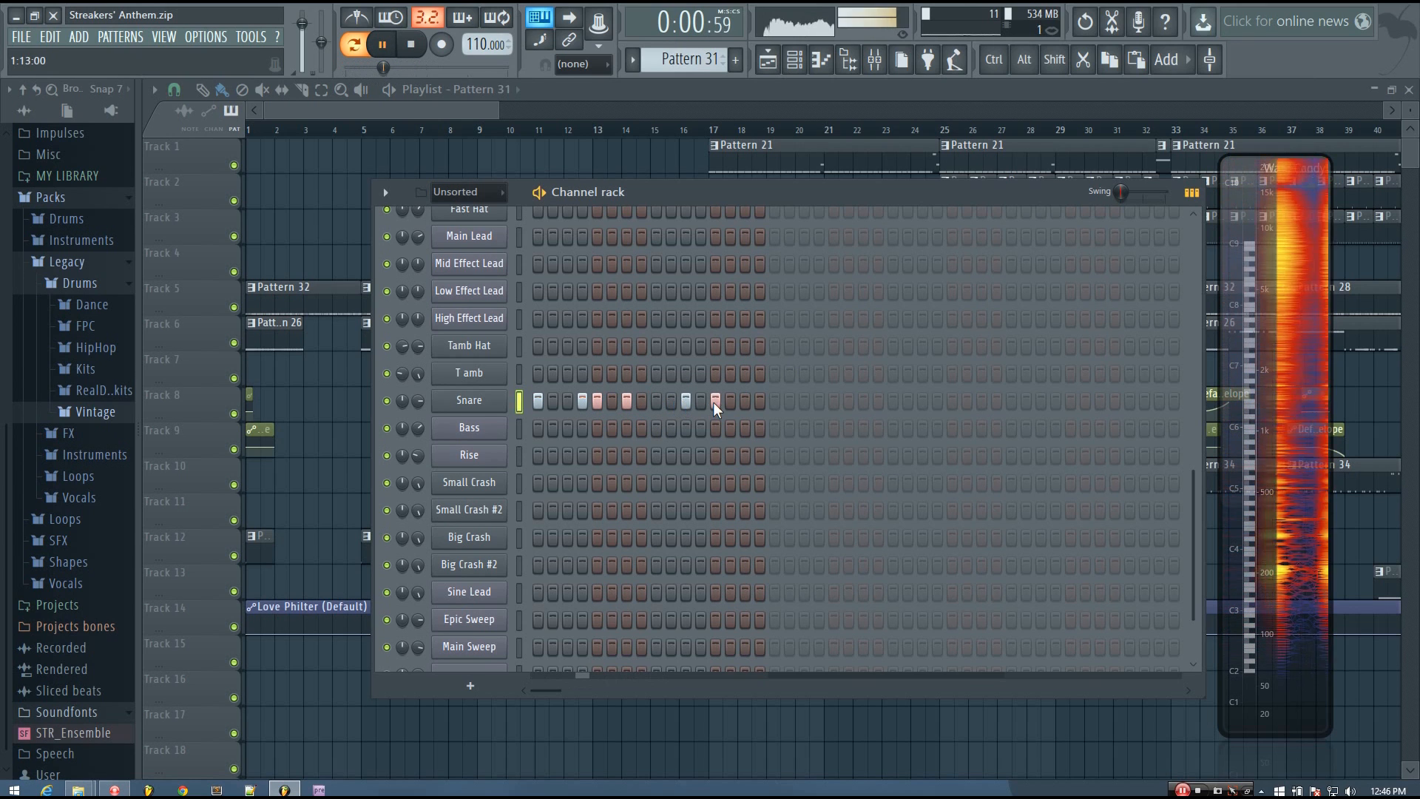
pyautogui.press('space')
# Extend the Snare rhythm into the second bar with hits on steps 17, 20, 21 and 23, and audition it
pyautogui.click(771, 405)
pyautogui.press('space')
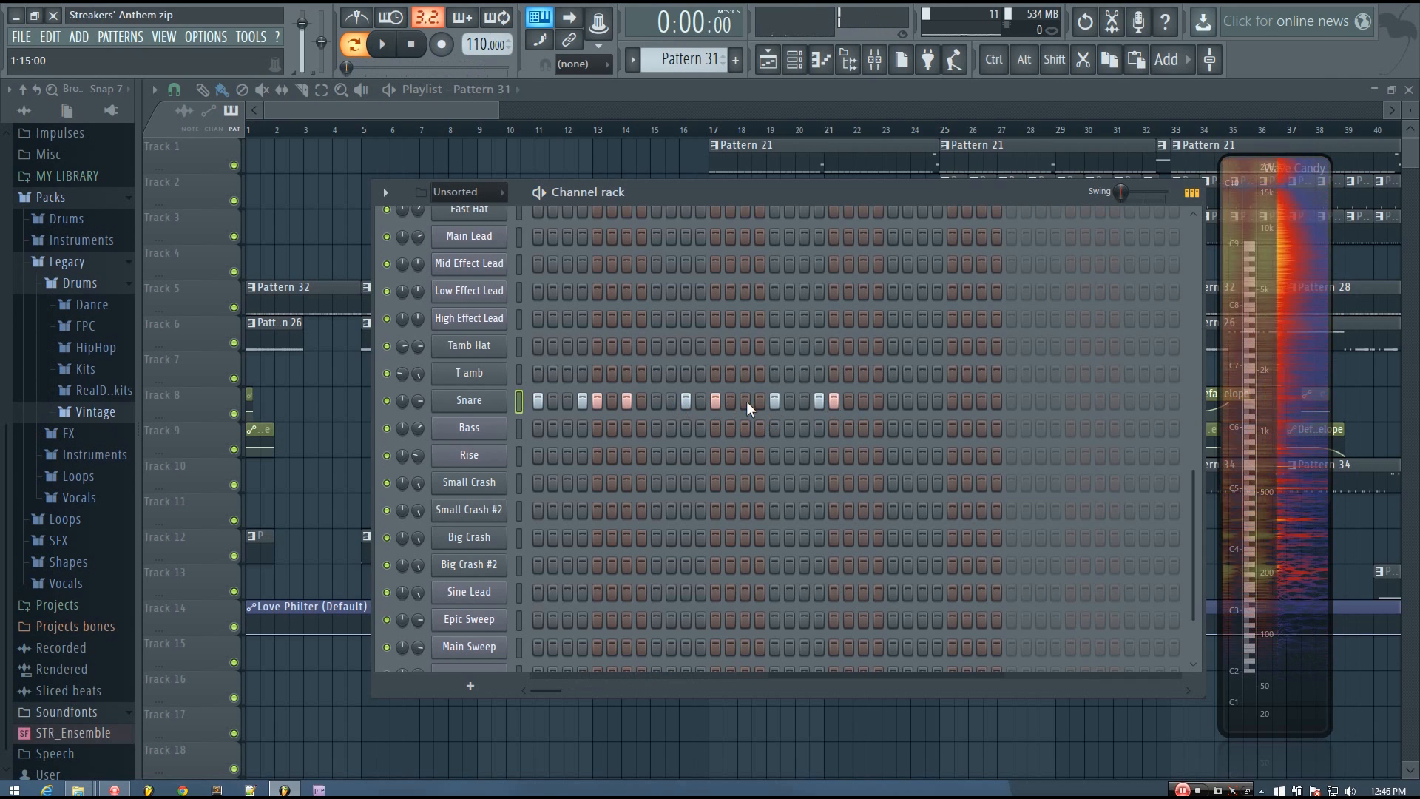
pyautogui.click(833, 400)
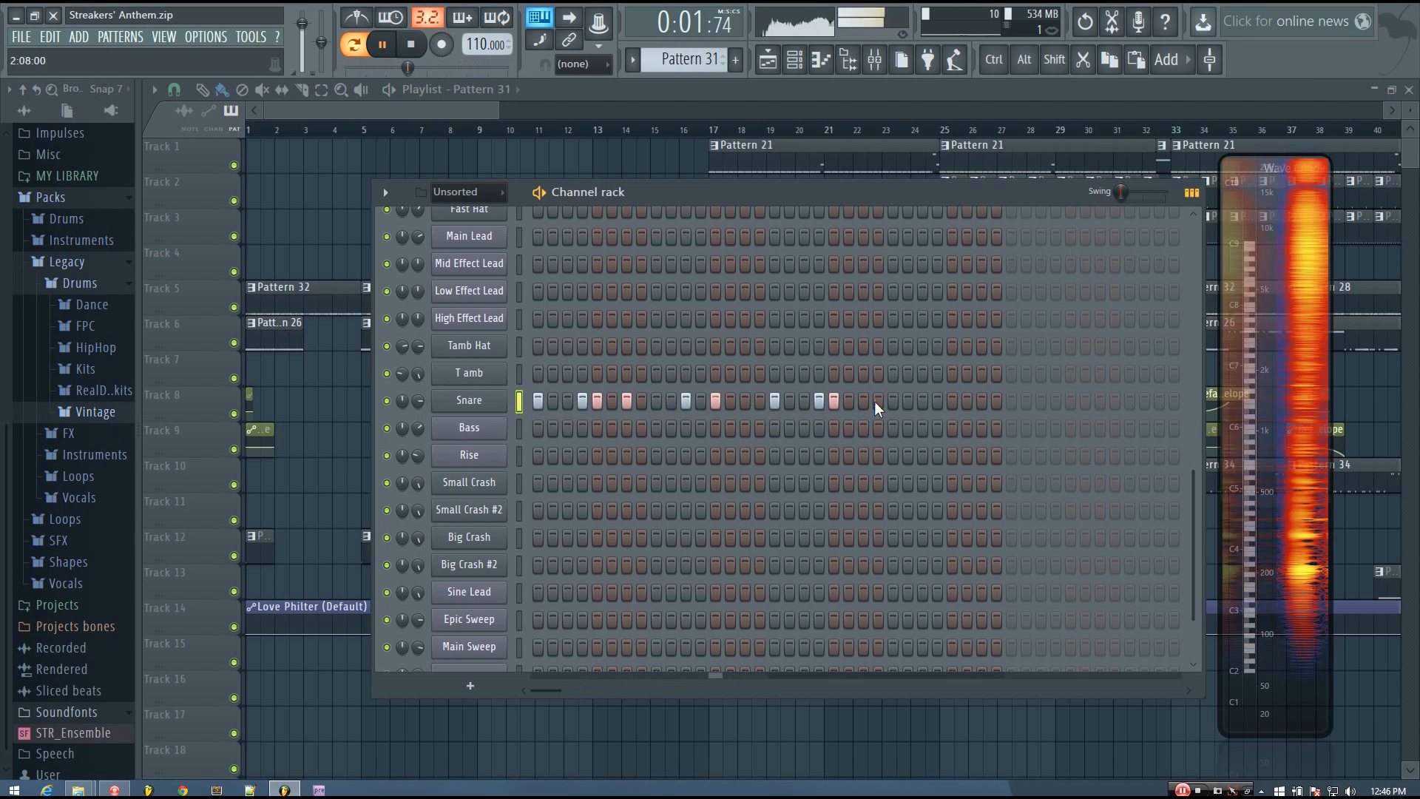
pyautogui.press('space')
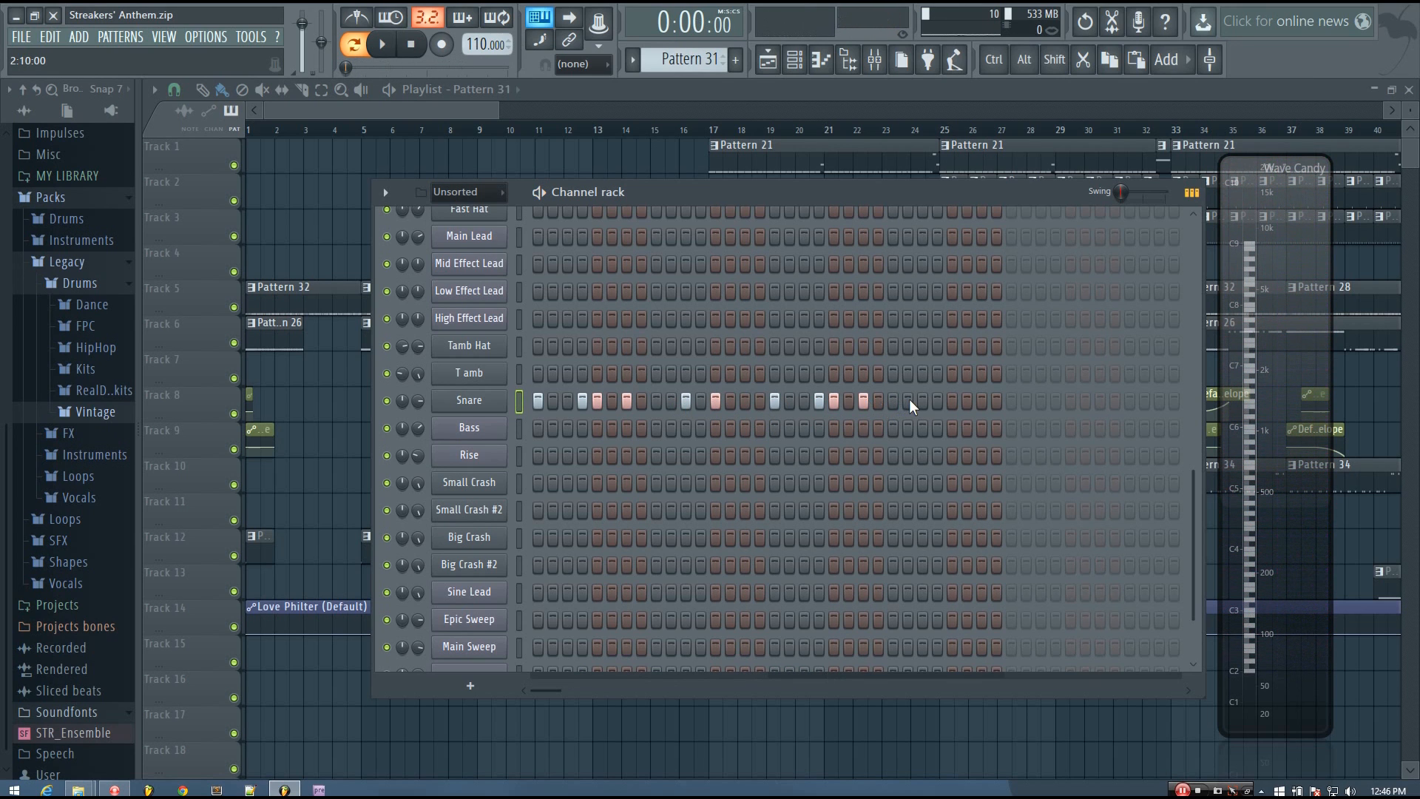
pyautogui.press('space')
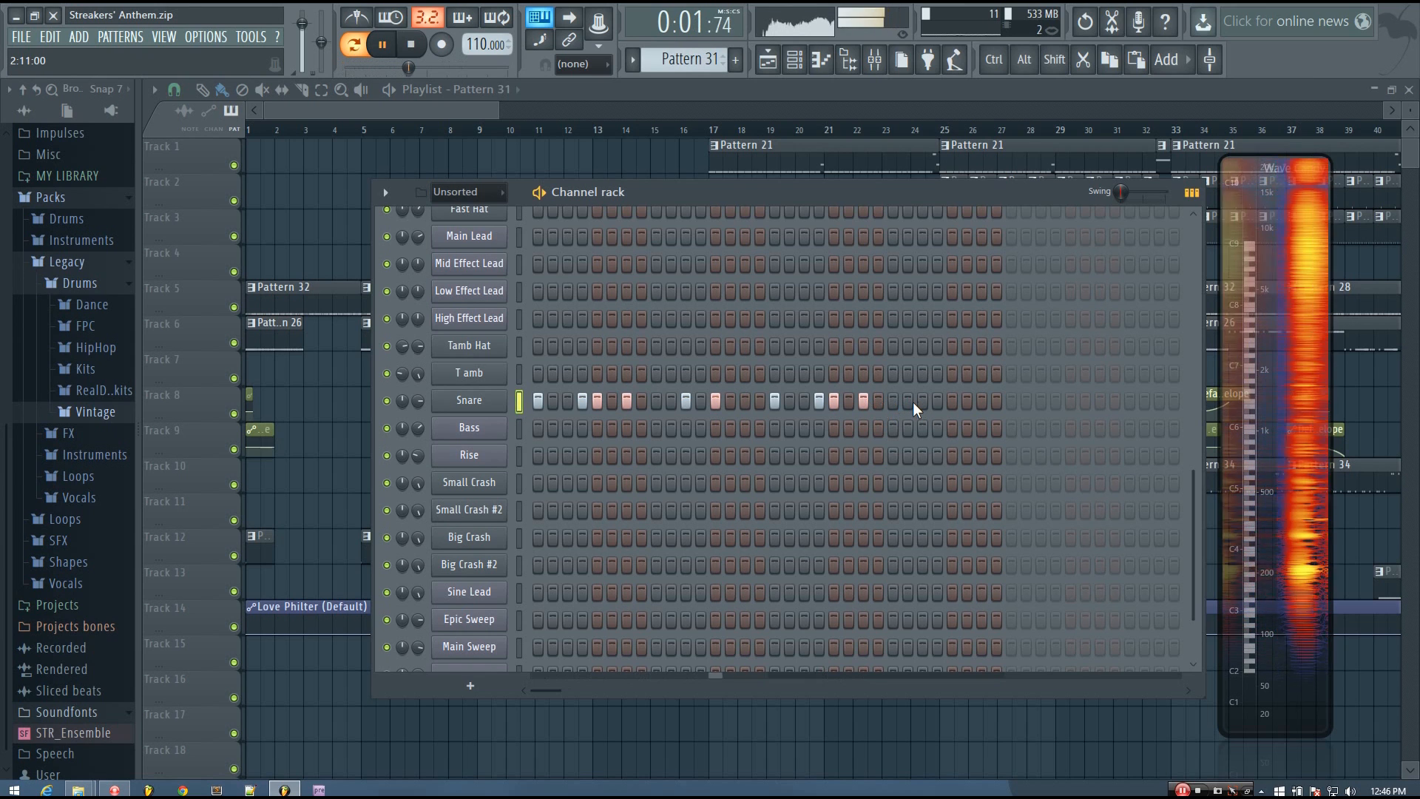
pyautogui.press('space')
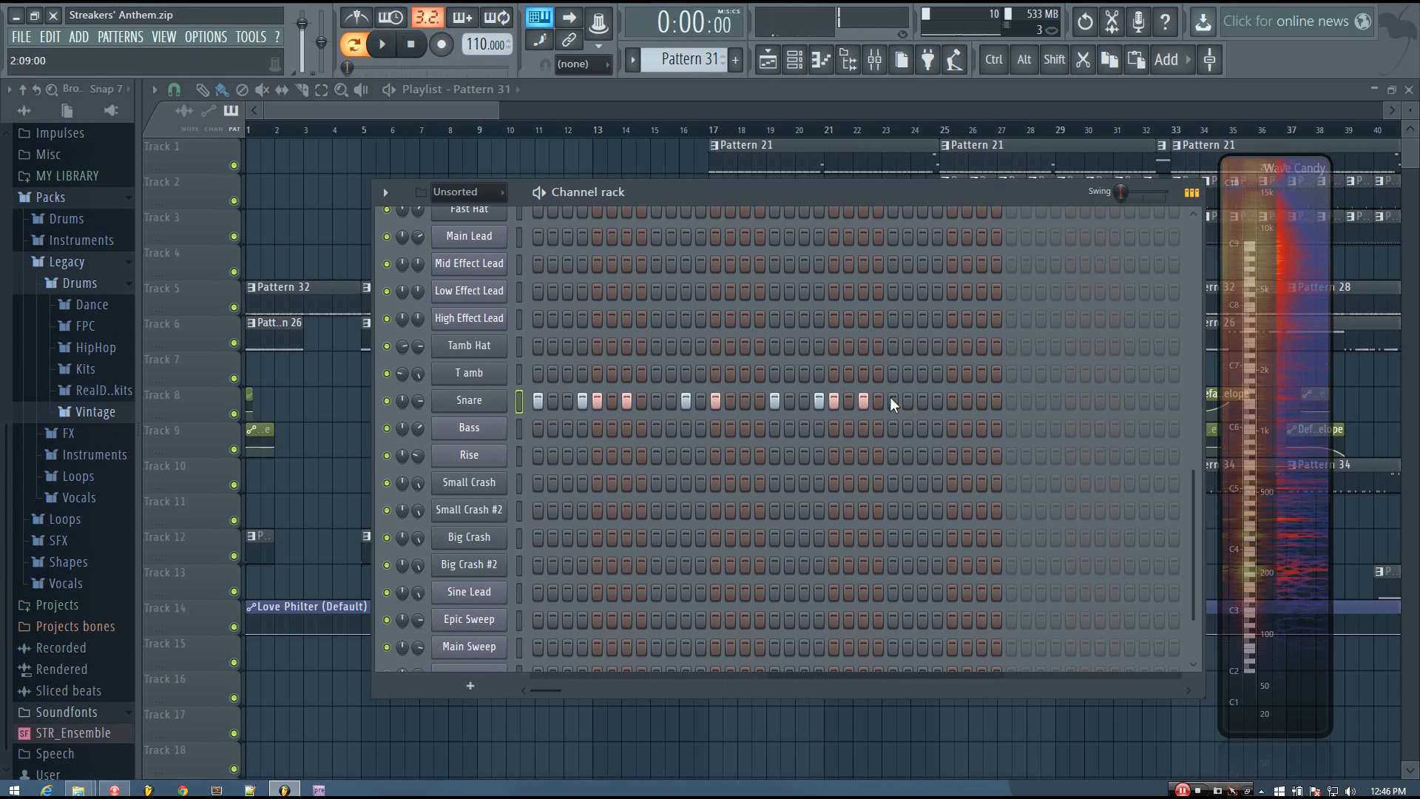
# Finish the second bar of the Snare rhythm with hits on steps 26, 27, 29 and 31 while the pattern plays
pyautogui.press('space')
pyautogui.click(909, 400)
pyautogui.click(923, 400)
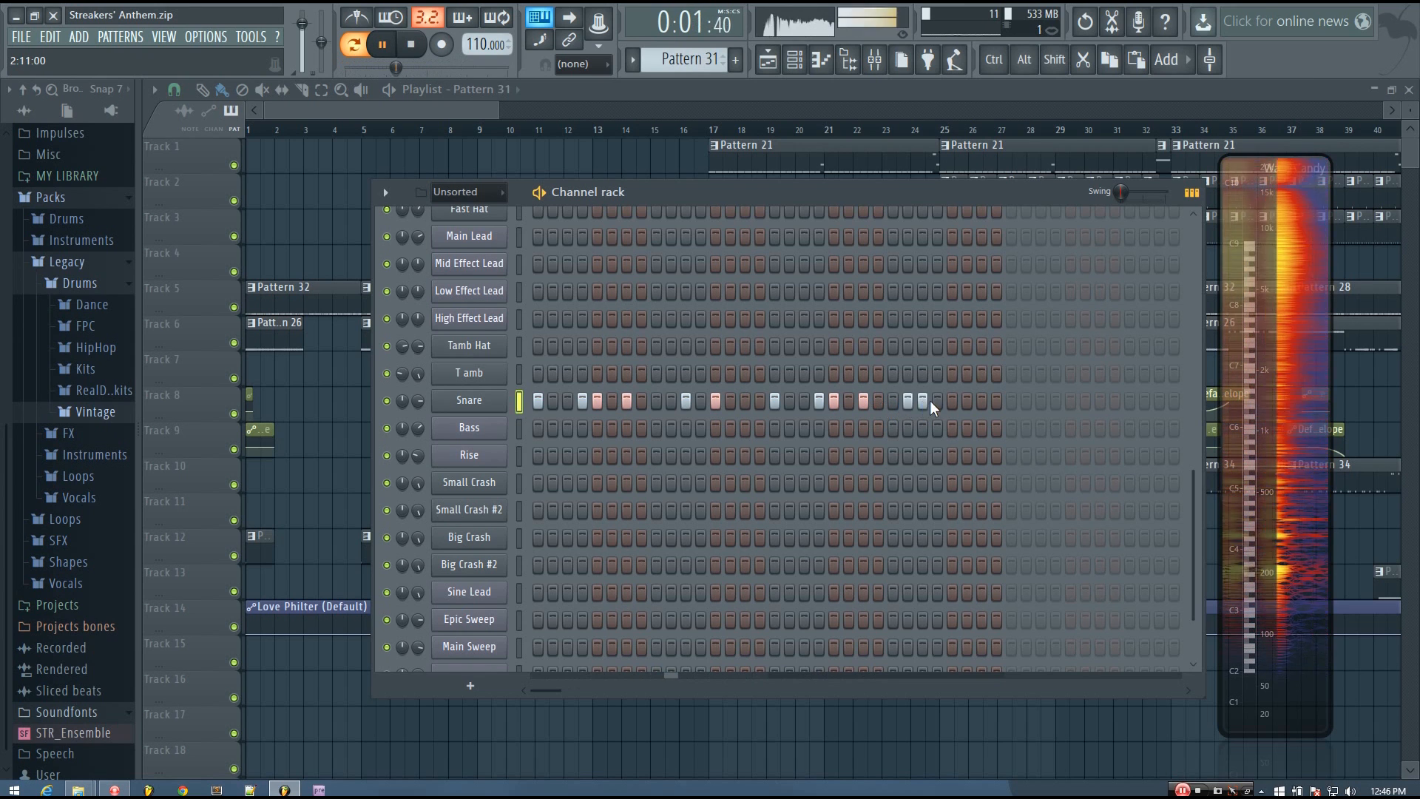
pyautogui.click(953, 401)
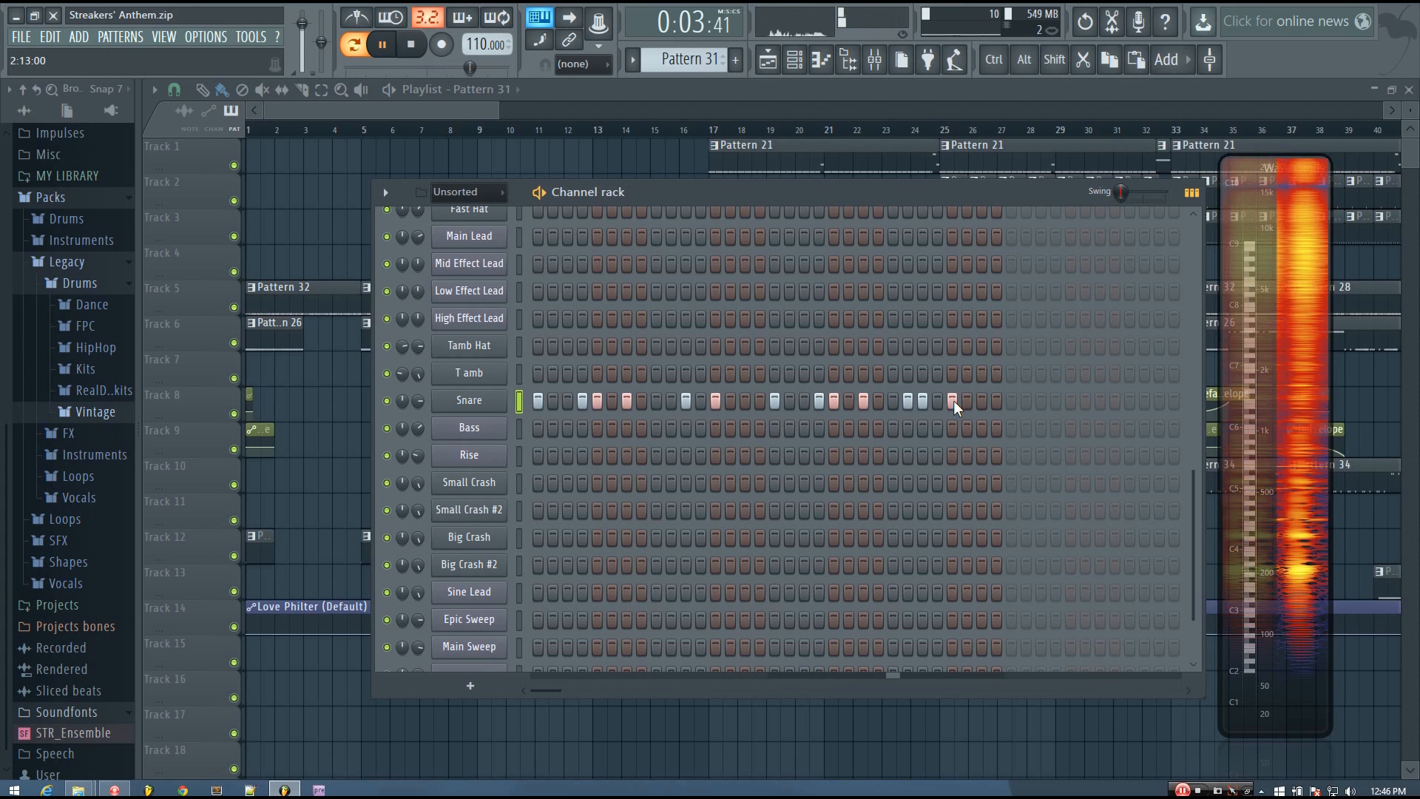
pyautogui.click(982, 401)
pyautogui.press('space')
# Narrow the channel rack slightly and reposition it over the playlist
pyautogui.moveTo(847, 196); pyautogui.dragTo(743, 213)
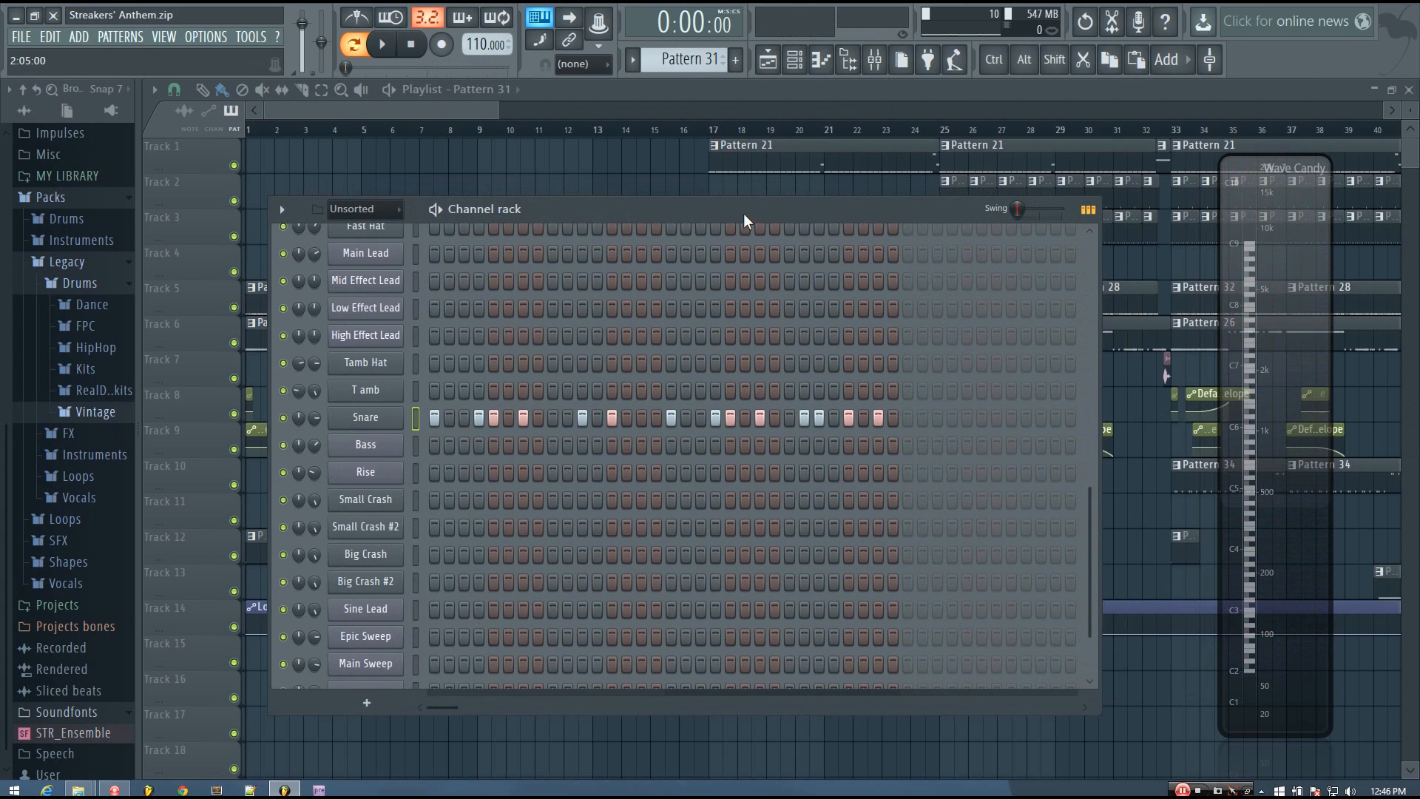
pyautogui.moveTo(614, 214); pyautogui.dragTo(770, 207)
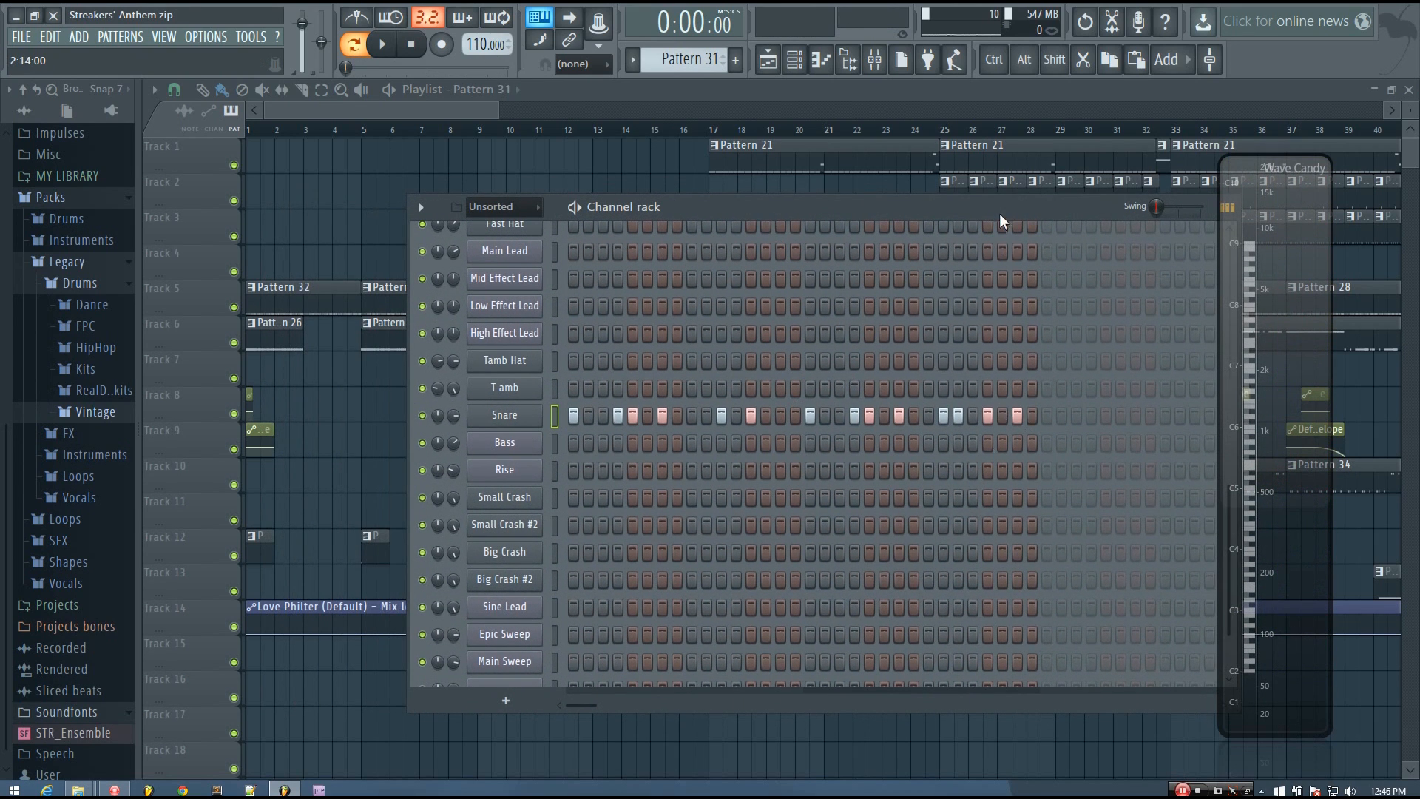
pyautogui.moveTo(1000, 213); pyautogui.dragTo(795, 208)
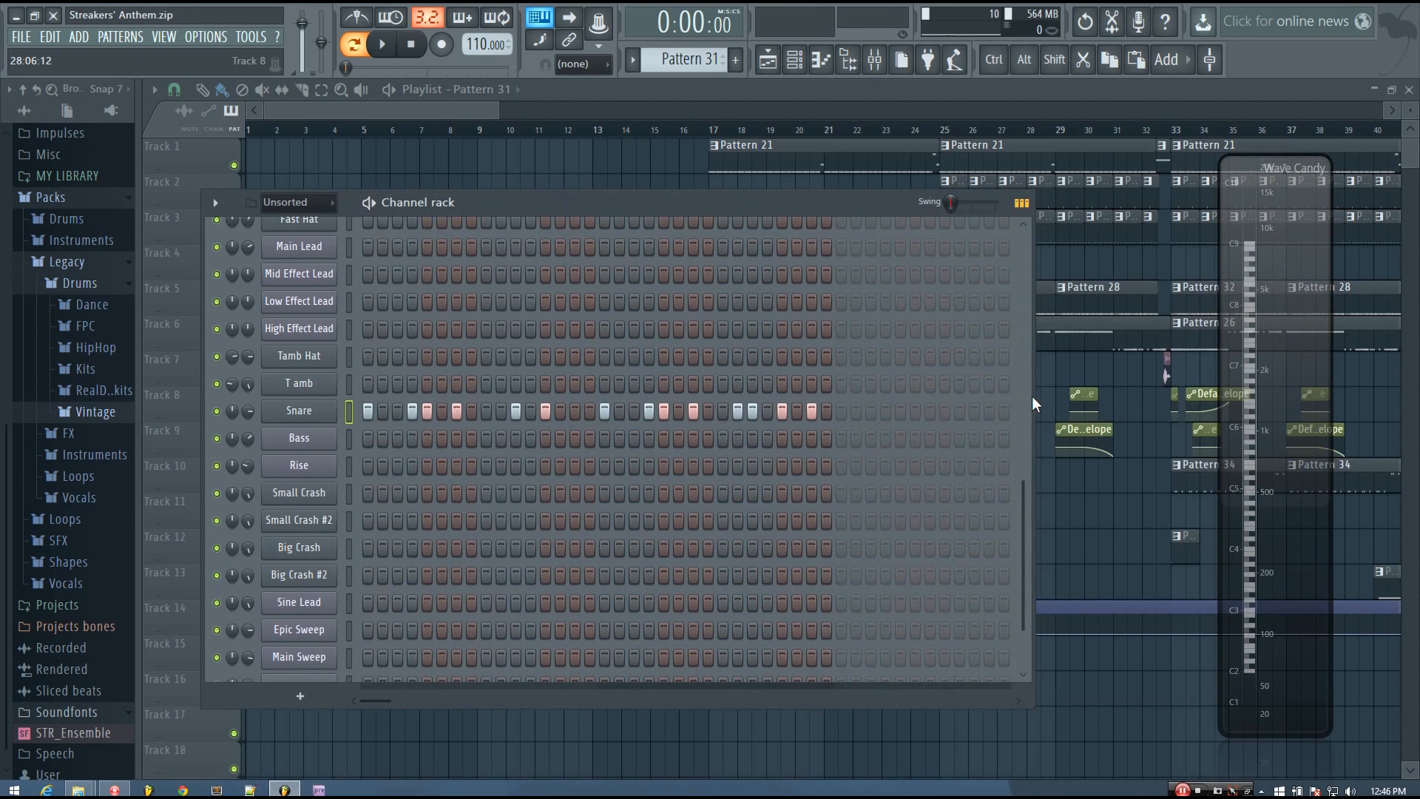
pyautogui.moveTo(1032, 396); pyautogui.dragTo(975, 370)
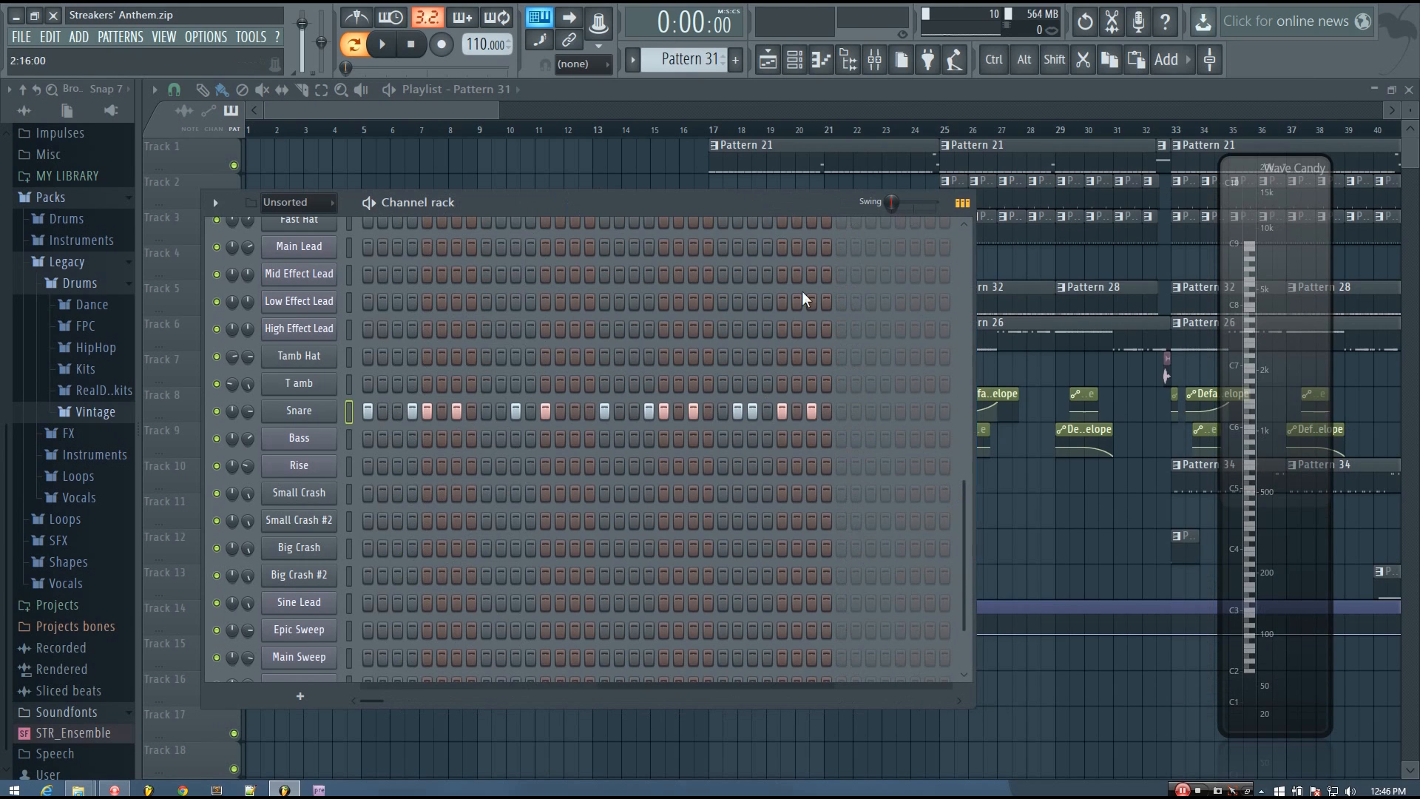
pyautogui.moveTo(778, 202); pyautogui.dragTo(1069, 204)
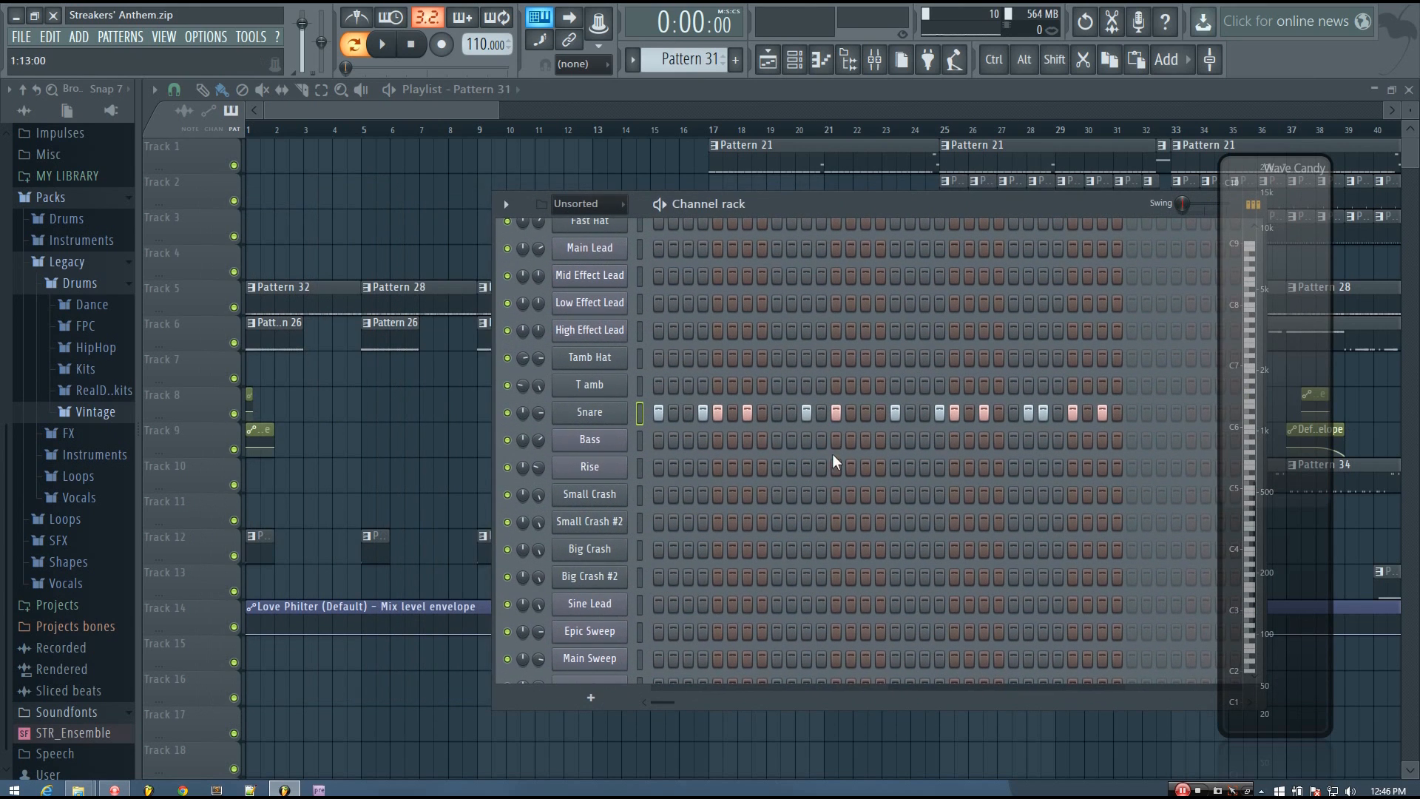
# Open the Snare channel's notes in the piano roll and audition the two-bar pattern
pyautogui.rightClick(611, 418)
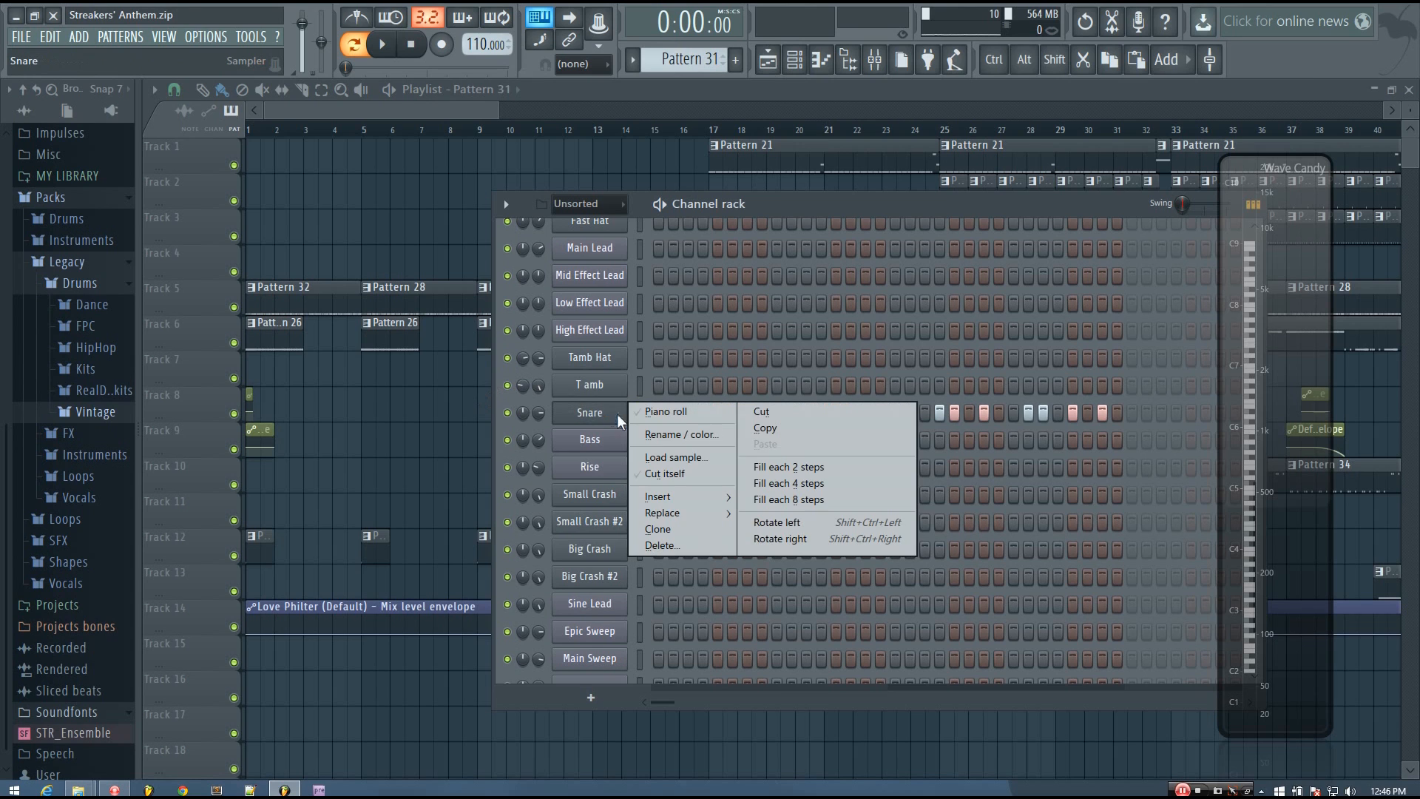
pyautogui.click(672, 413)
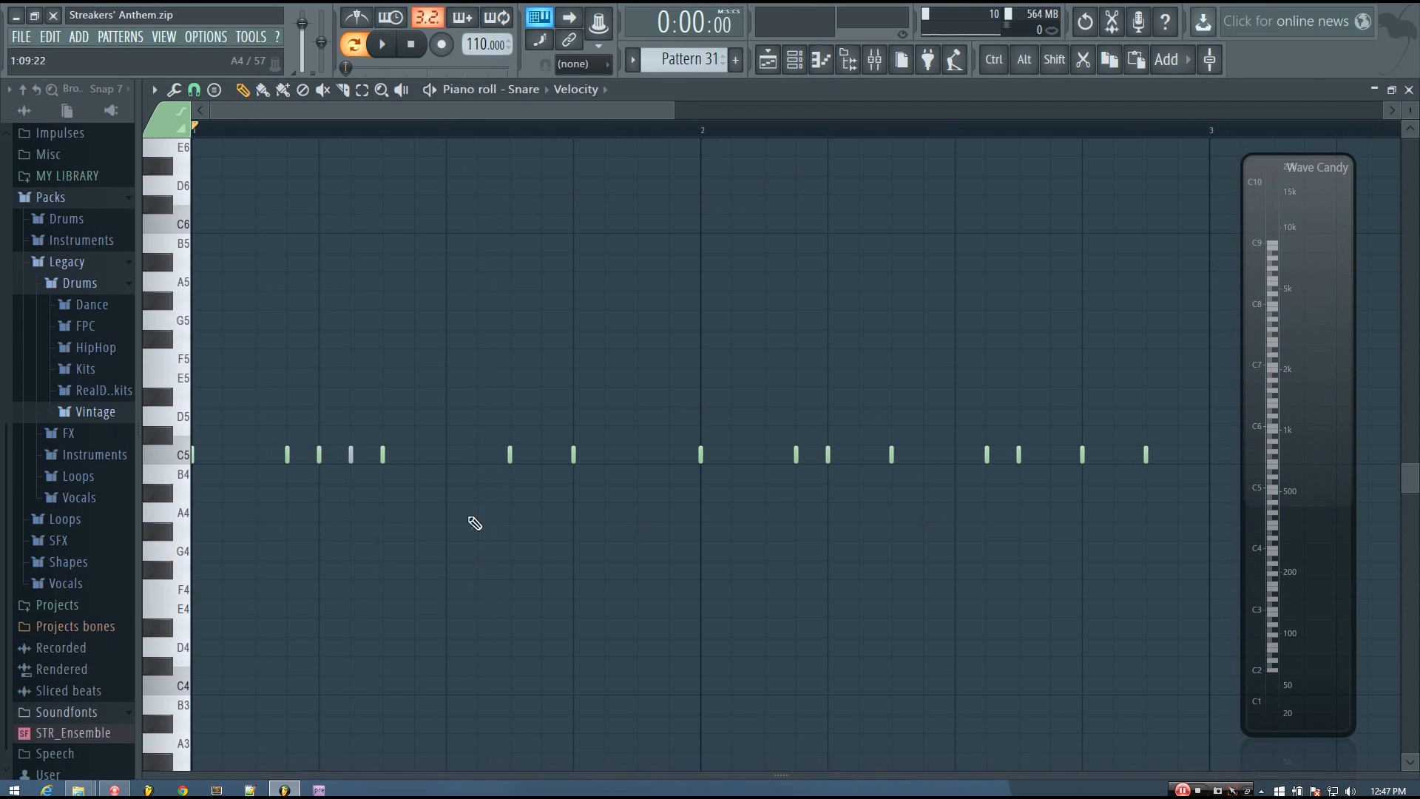
pyautogui.press('space')
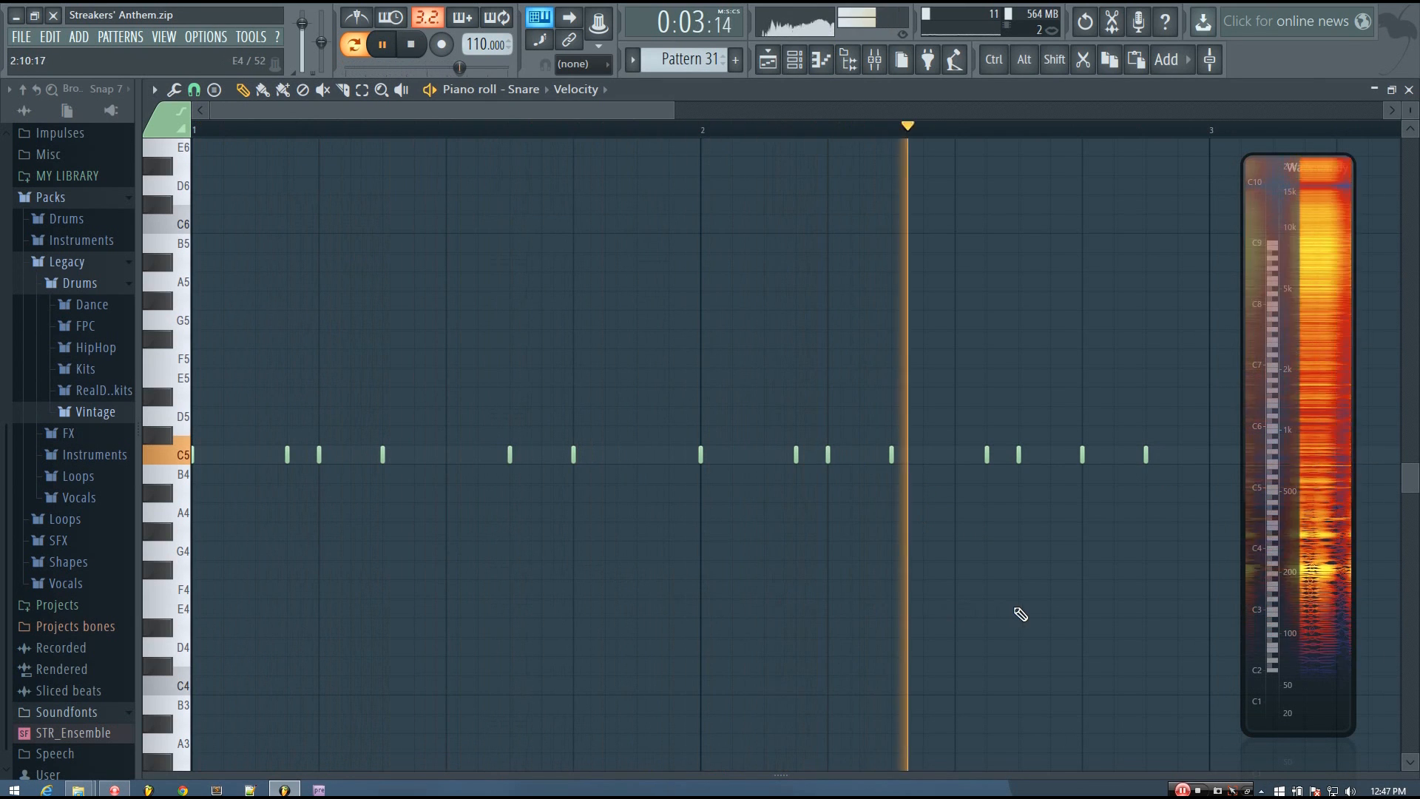
pyautogui.press('space')
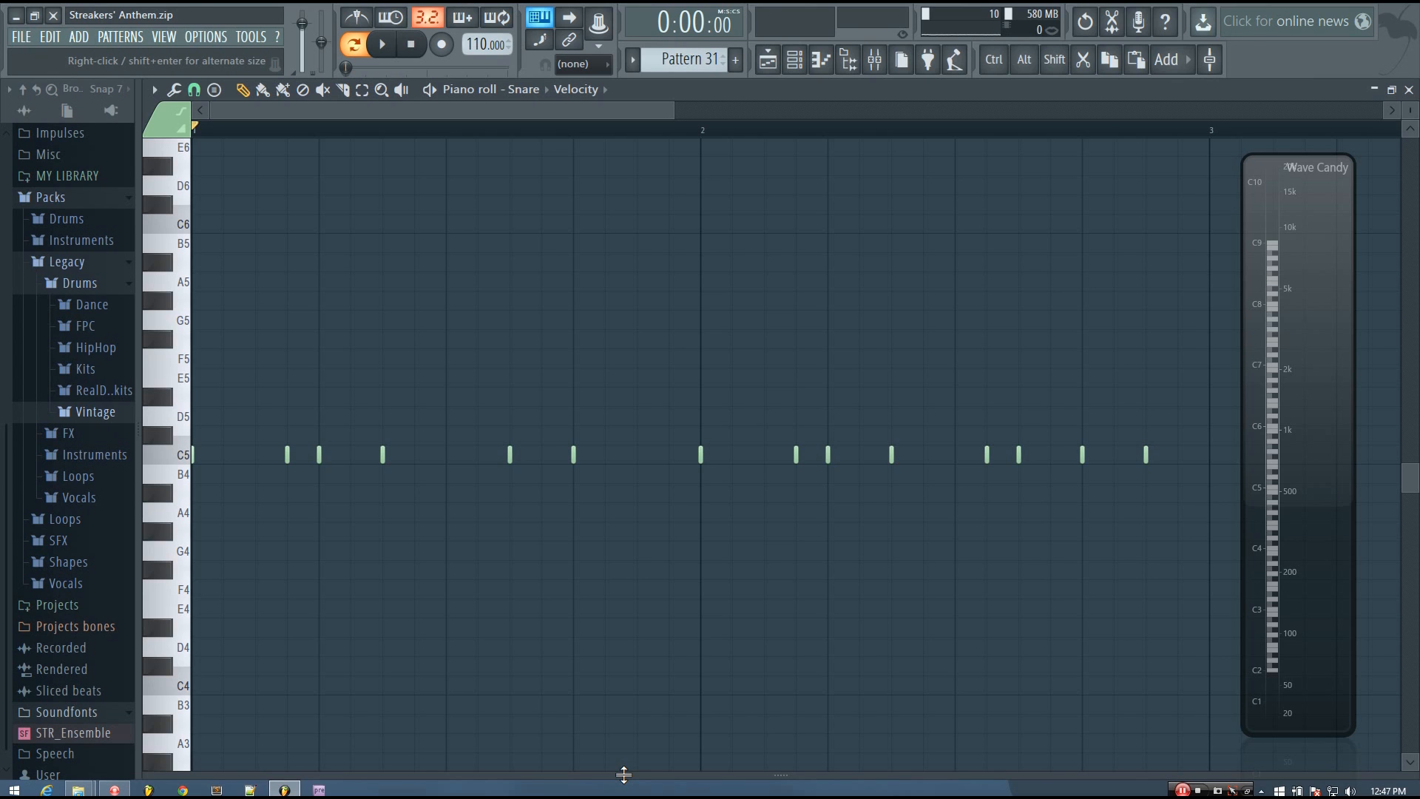
# Enlarge the velocity lane and slightly raise the velocities of both bars' opening hits and the last hit, auditioning the changes
pyautogui.moveTo(624, 773); pyautogui.dragTo(680, 602)
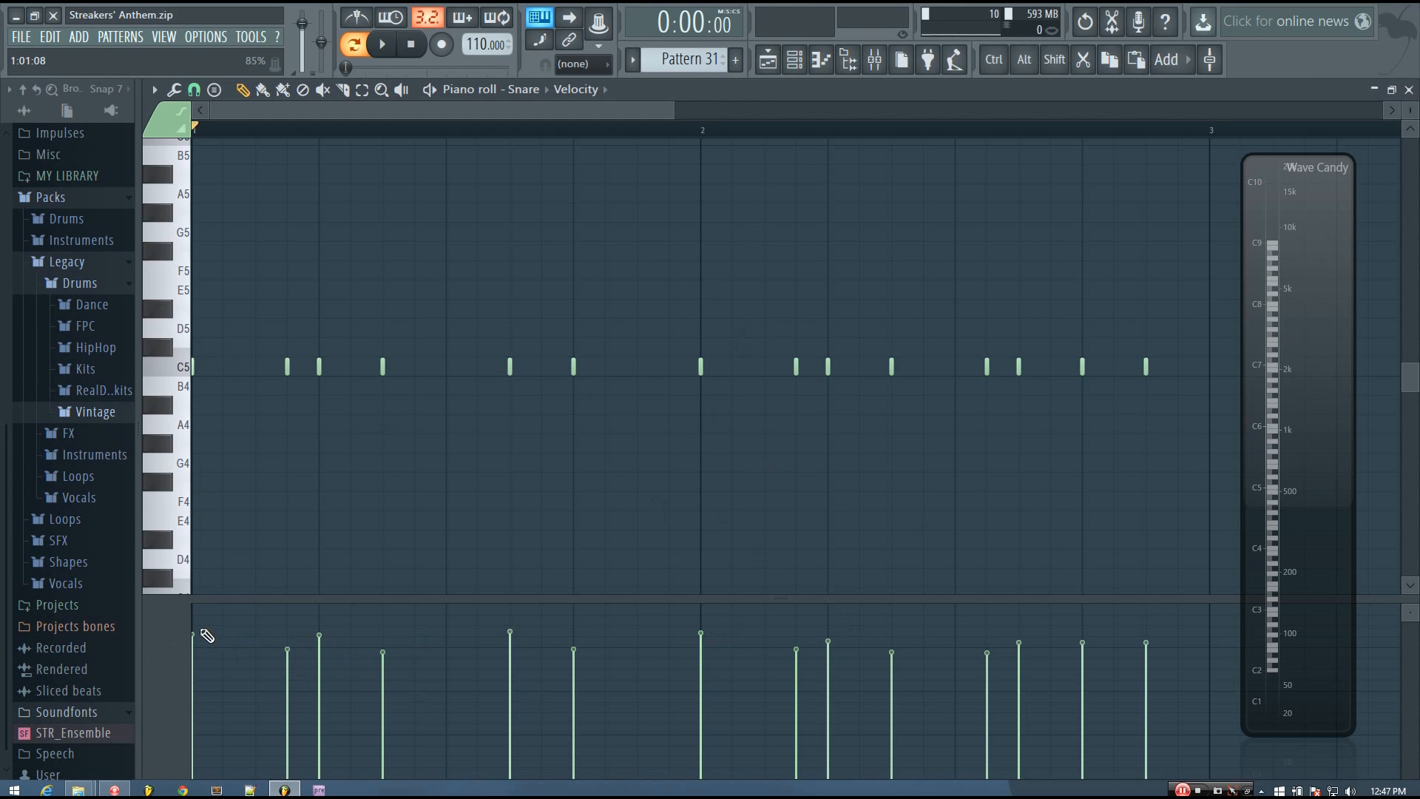
pyautogui.press('space')
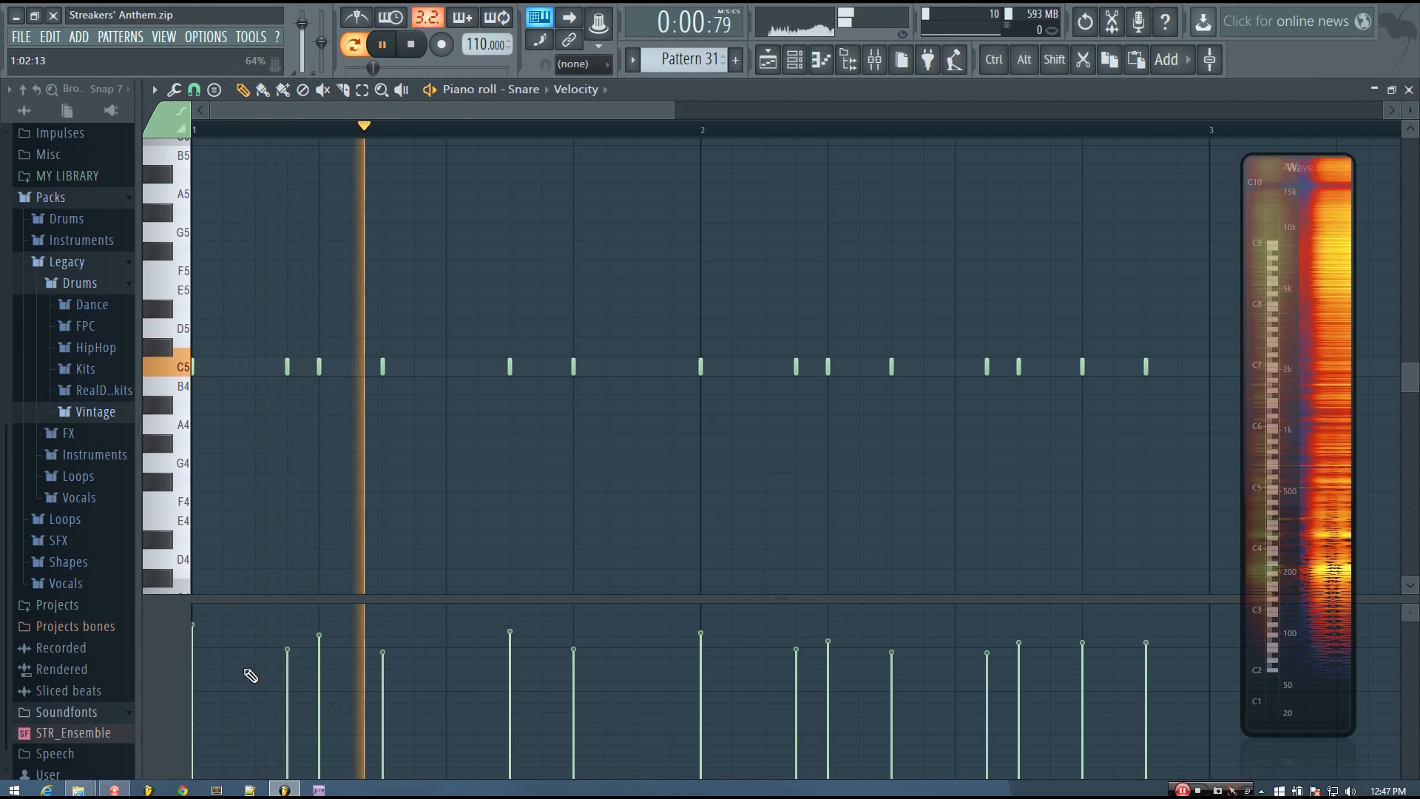
pyautogui.press('space')
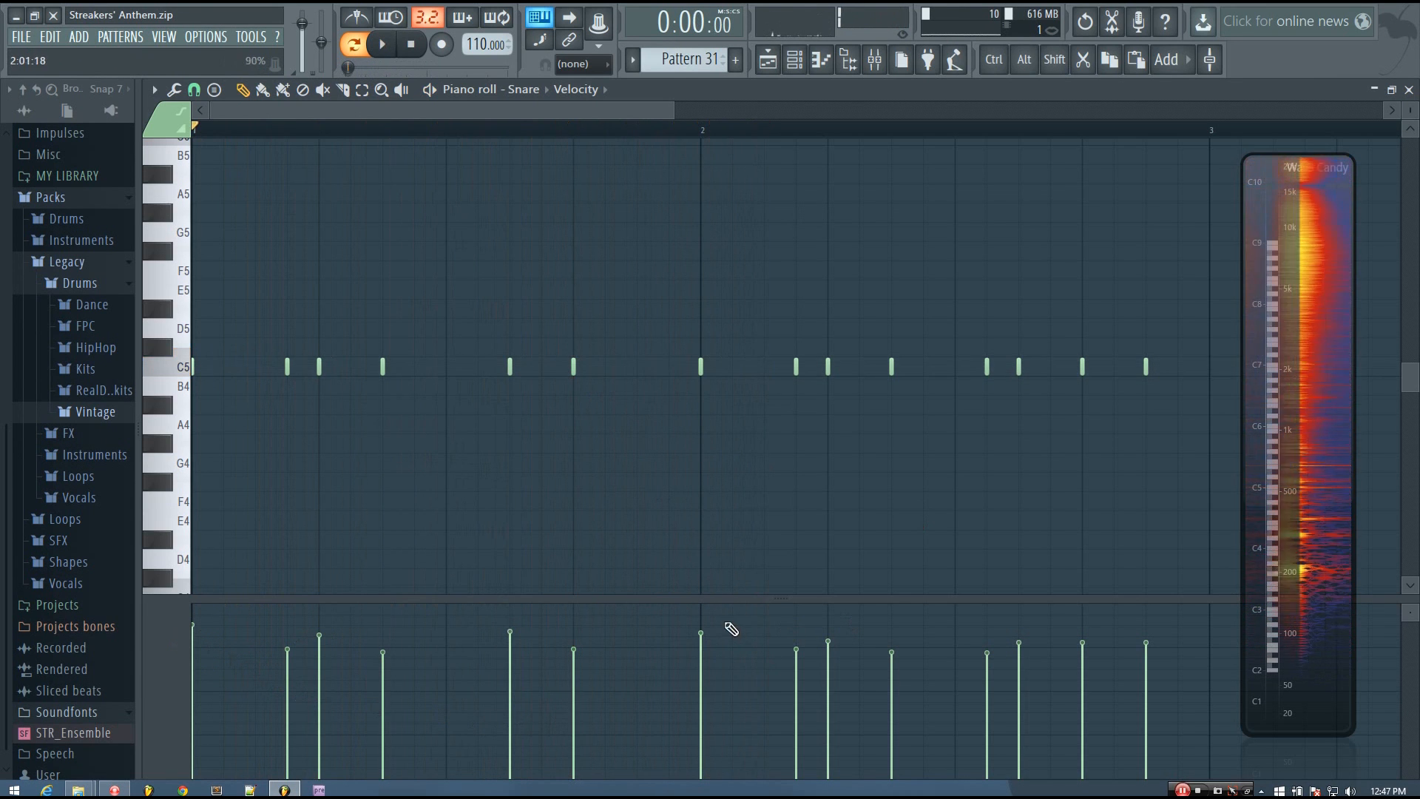
pyautogui.press('space')
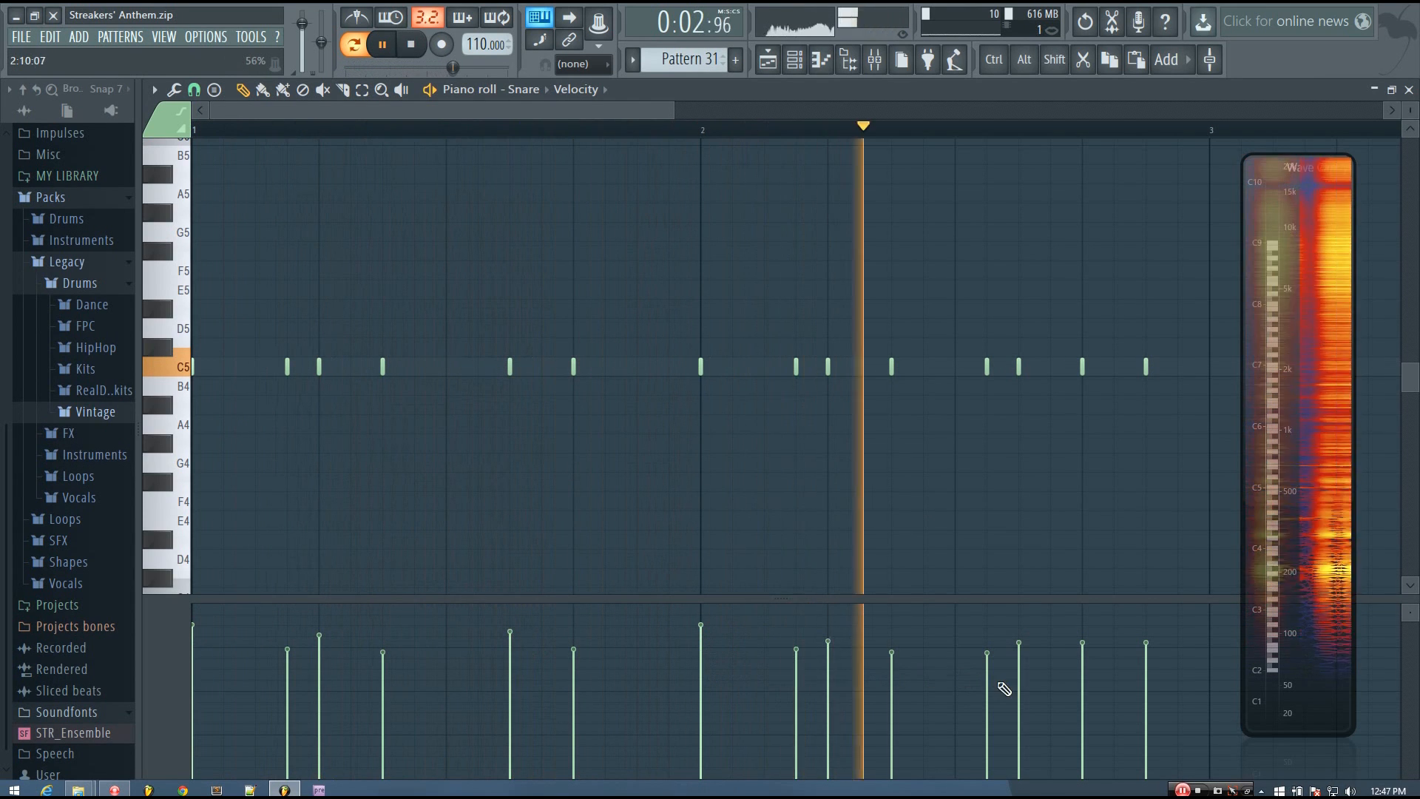
pyautogui.press('space')
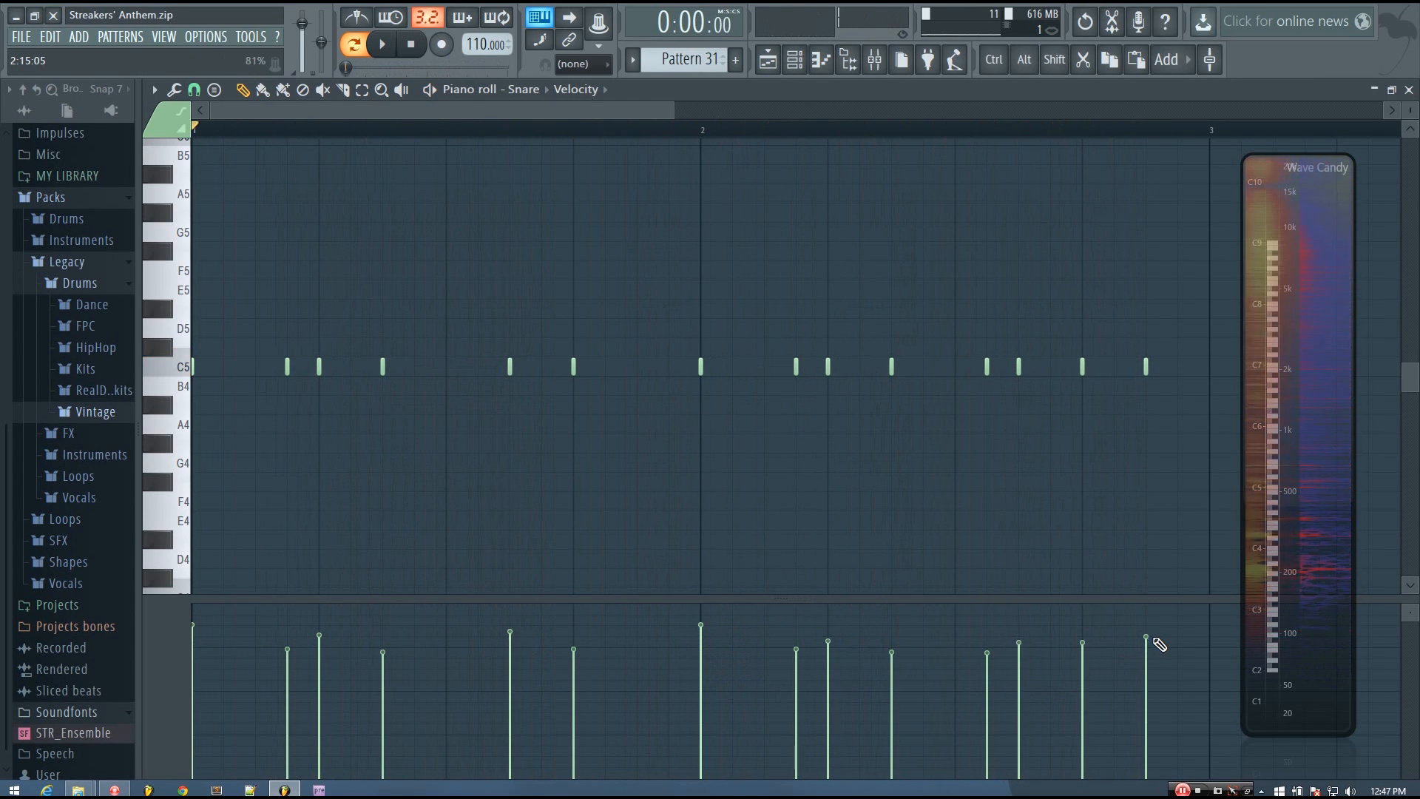
pyautogui.press('space')
pyautogui.press('space')
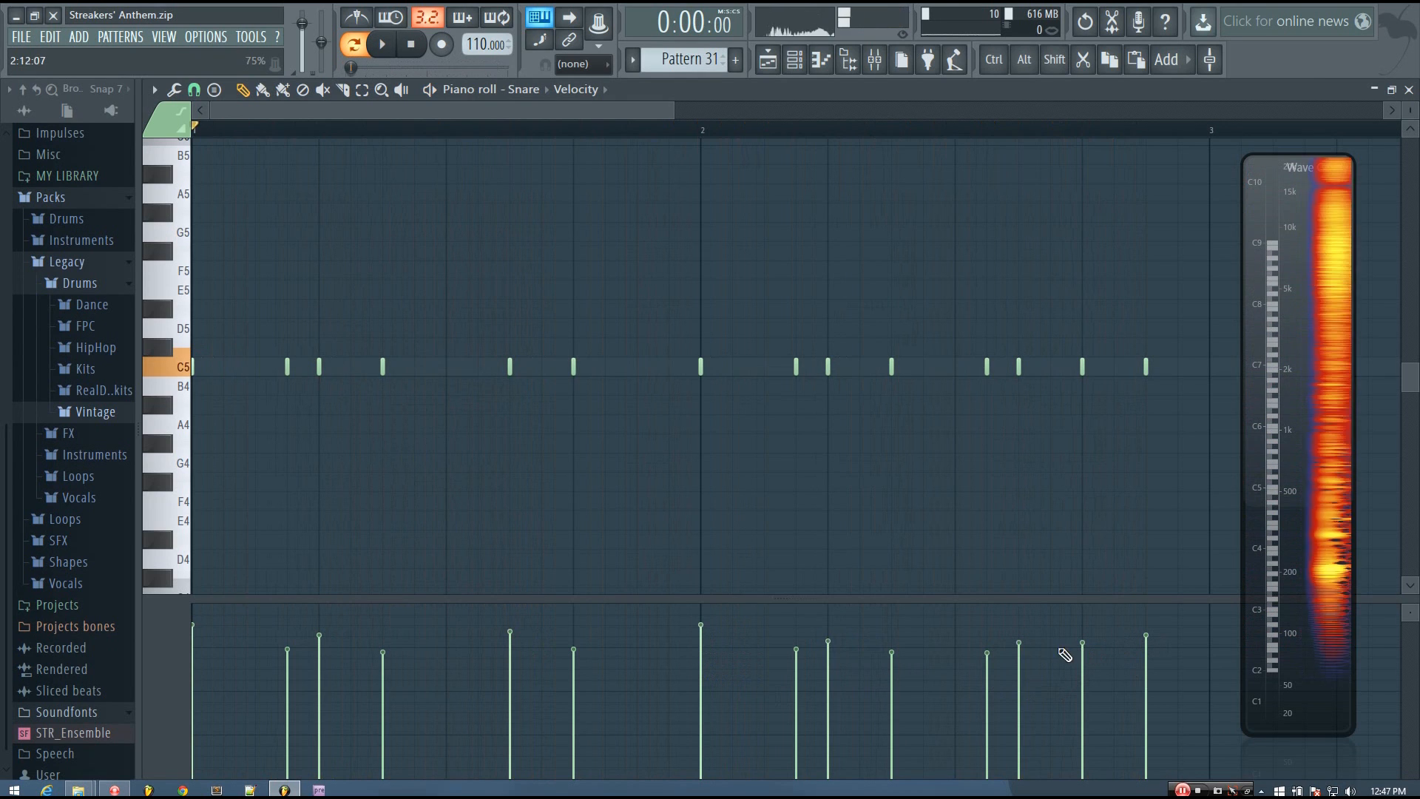
# Nudge second-bar Snare hits slightly off the grid, moving the opening hit a little late and the step 20 hit a little early
pyautogui.scroll(6, 671, 387)
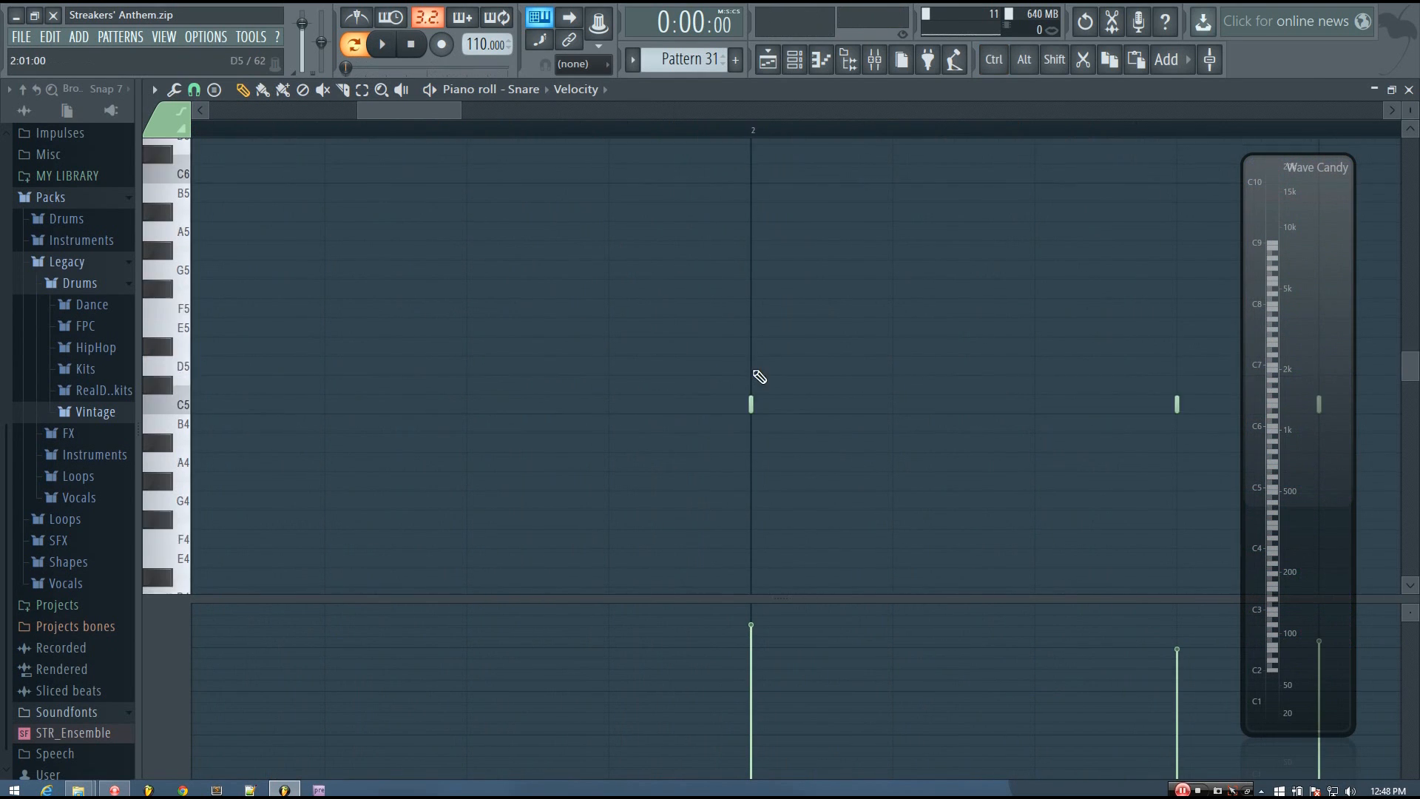
pyautogui.moveTo(752, 368); pyautogui.dragTo(752, 373)
pyautogui.scroll(-1, 752, 372)
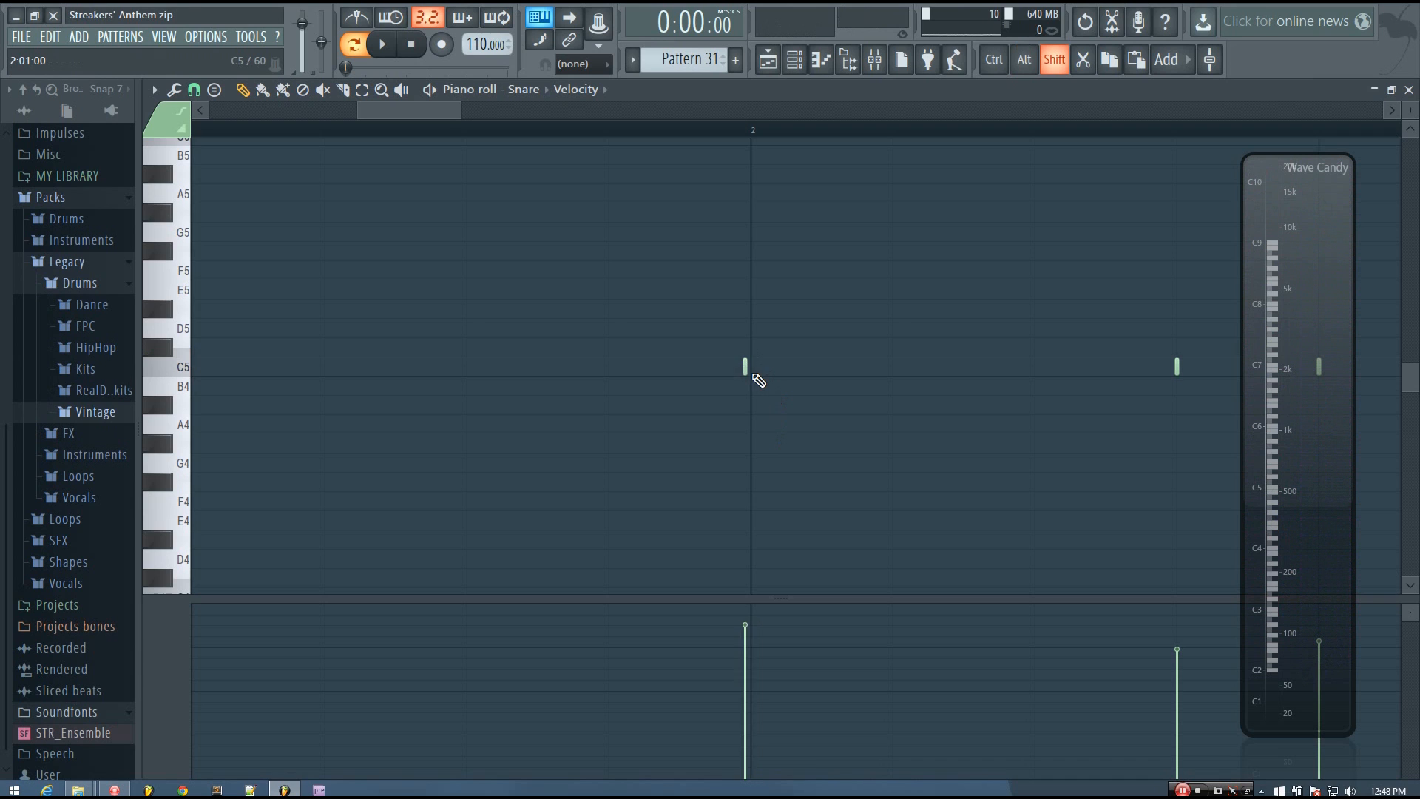
pyautogui.scroll(2, 751, 371)
pyautogui.scroll(-3, 761, 423)
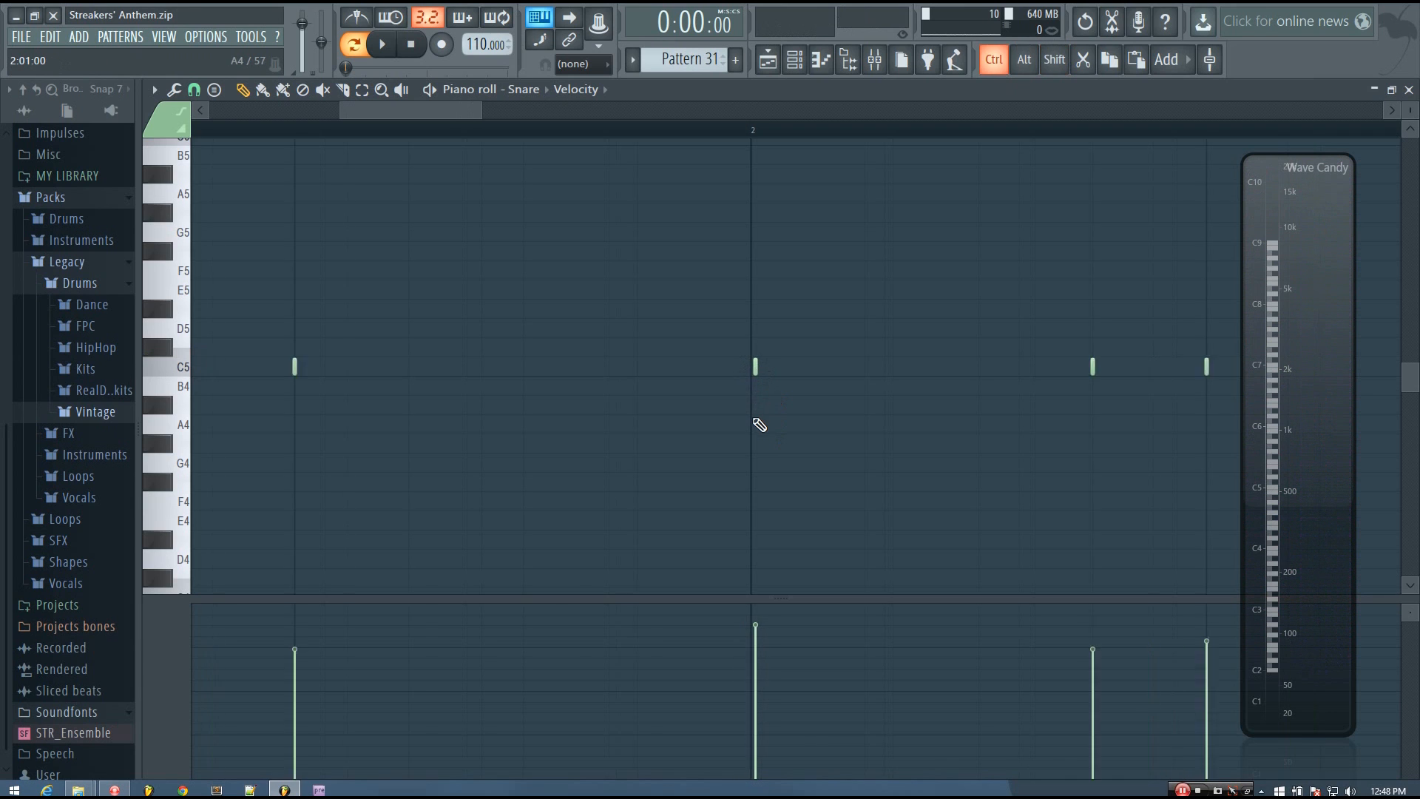
pyautogui.scroll(-1, 760, 425)
pyautogui.scroll(-1, 892, 371)
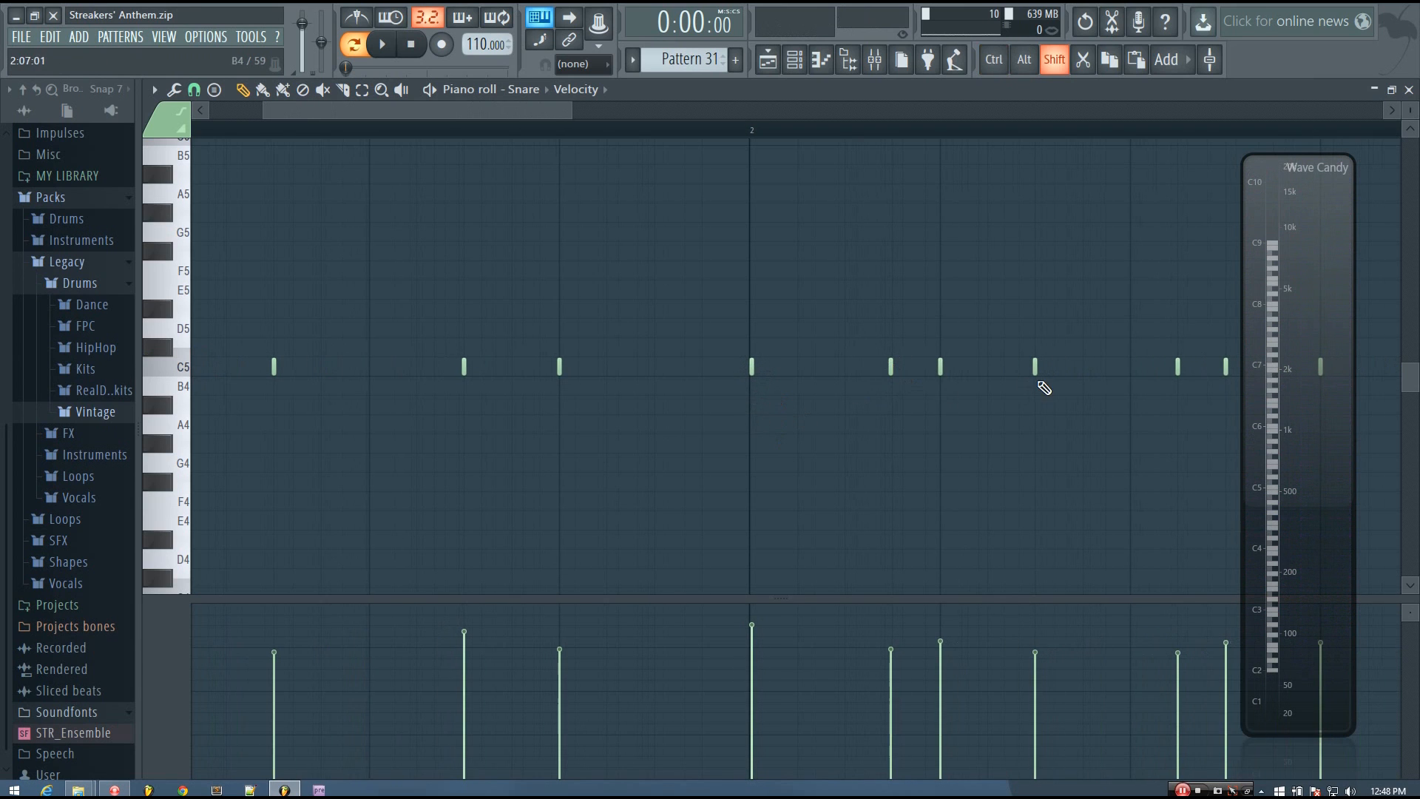
pyautogui.scroll(-1, 1036, 370)
pyautogui.scroll(-3, 1020, 419)
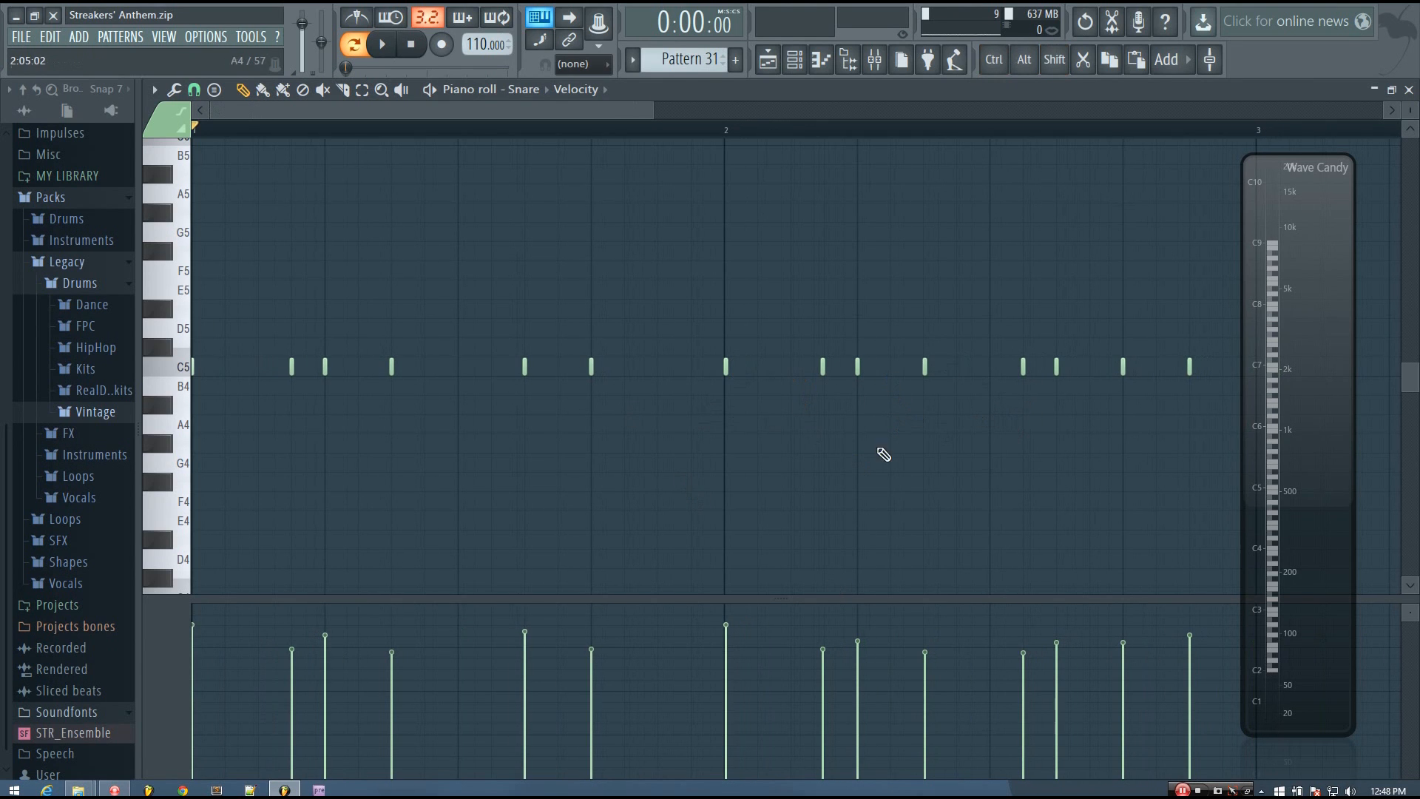
pyautogui.scroll(-1, 744, 416)
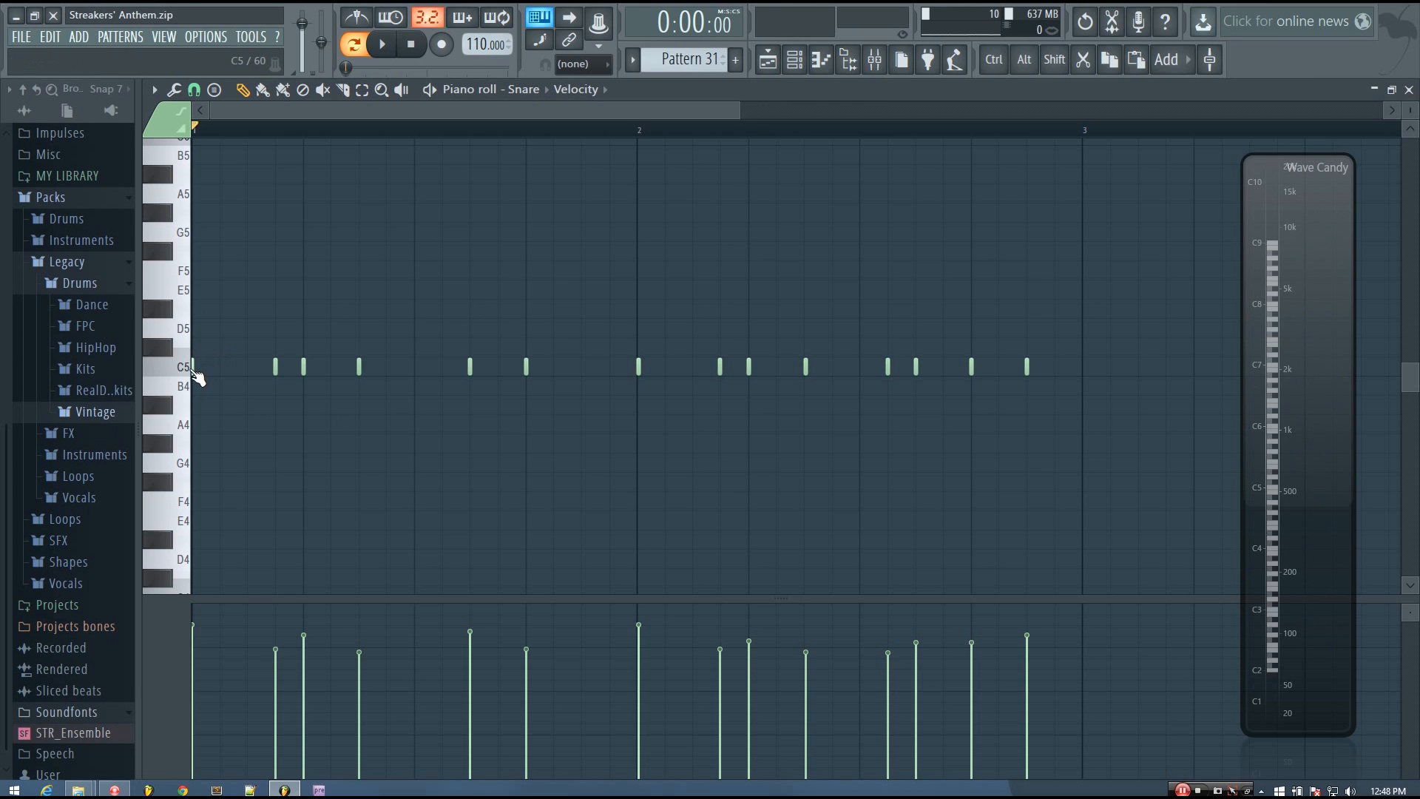
# Add a quiet C5 ghost note on step 3 of the first bar and audition it
pyautogui.press('space')
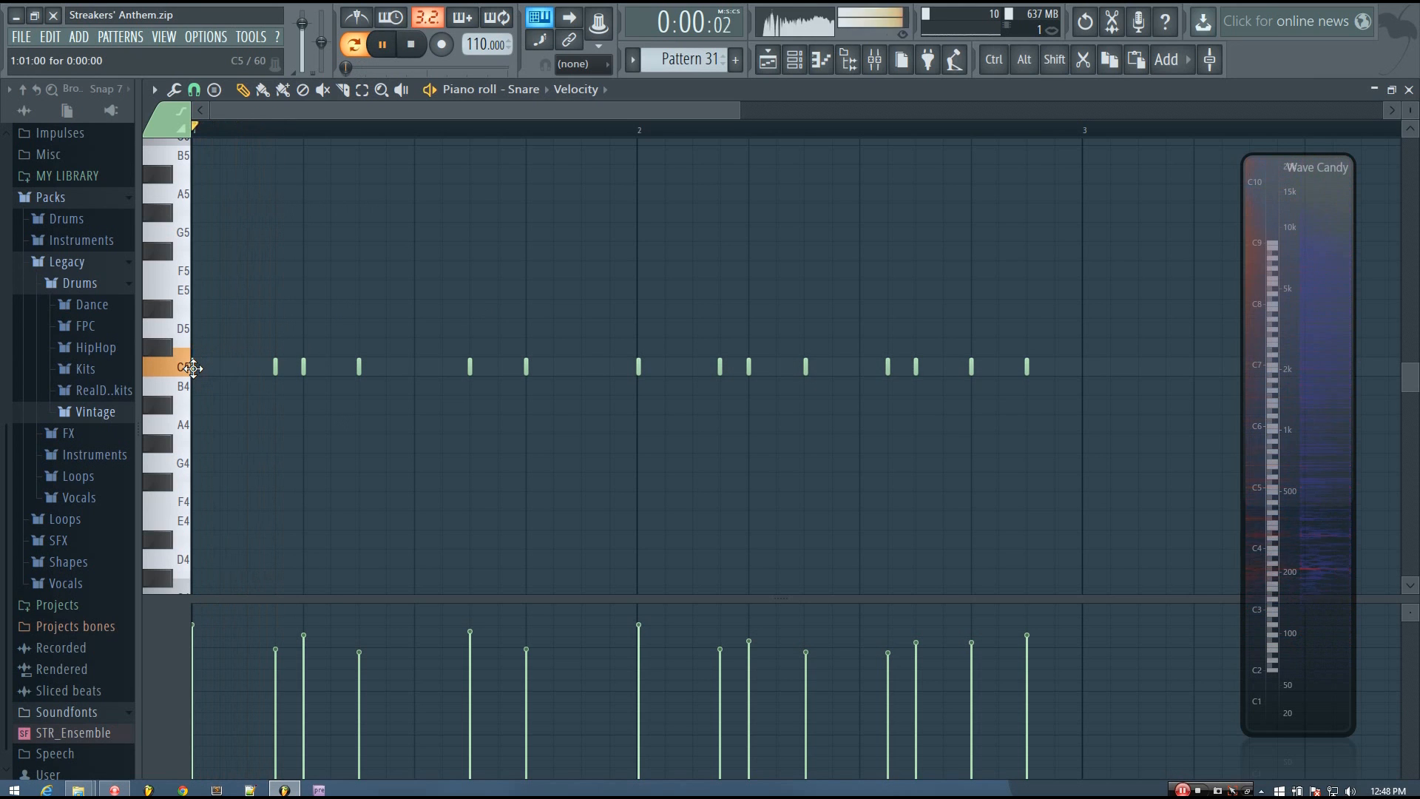
pyautogui.moveTo(714, 111); pyautogui.dragTo(466, 113)
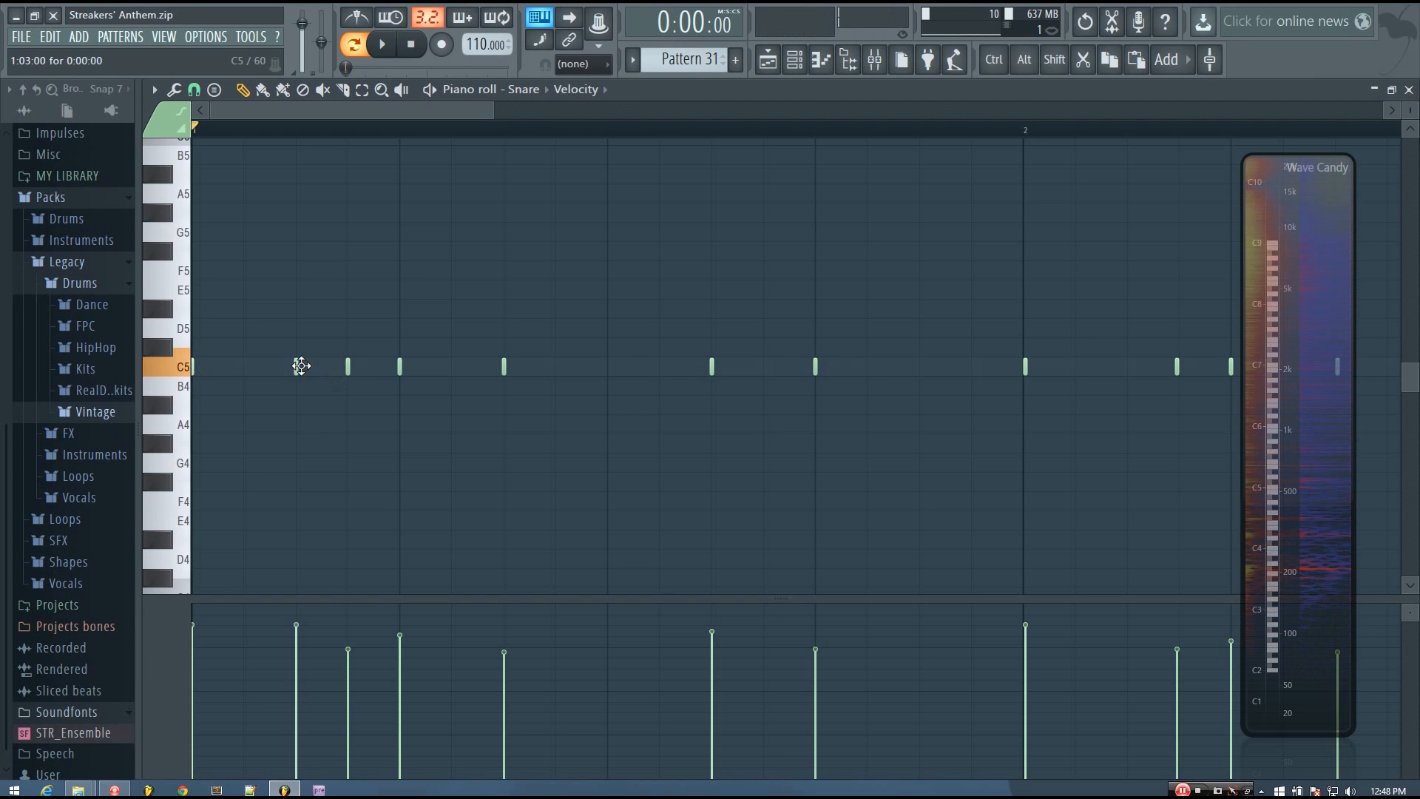
pyautogui.click(296, 366)
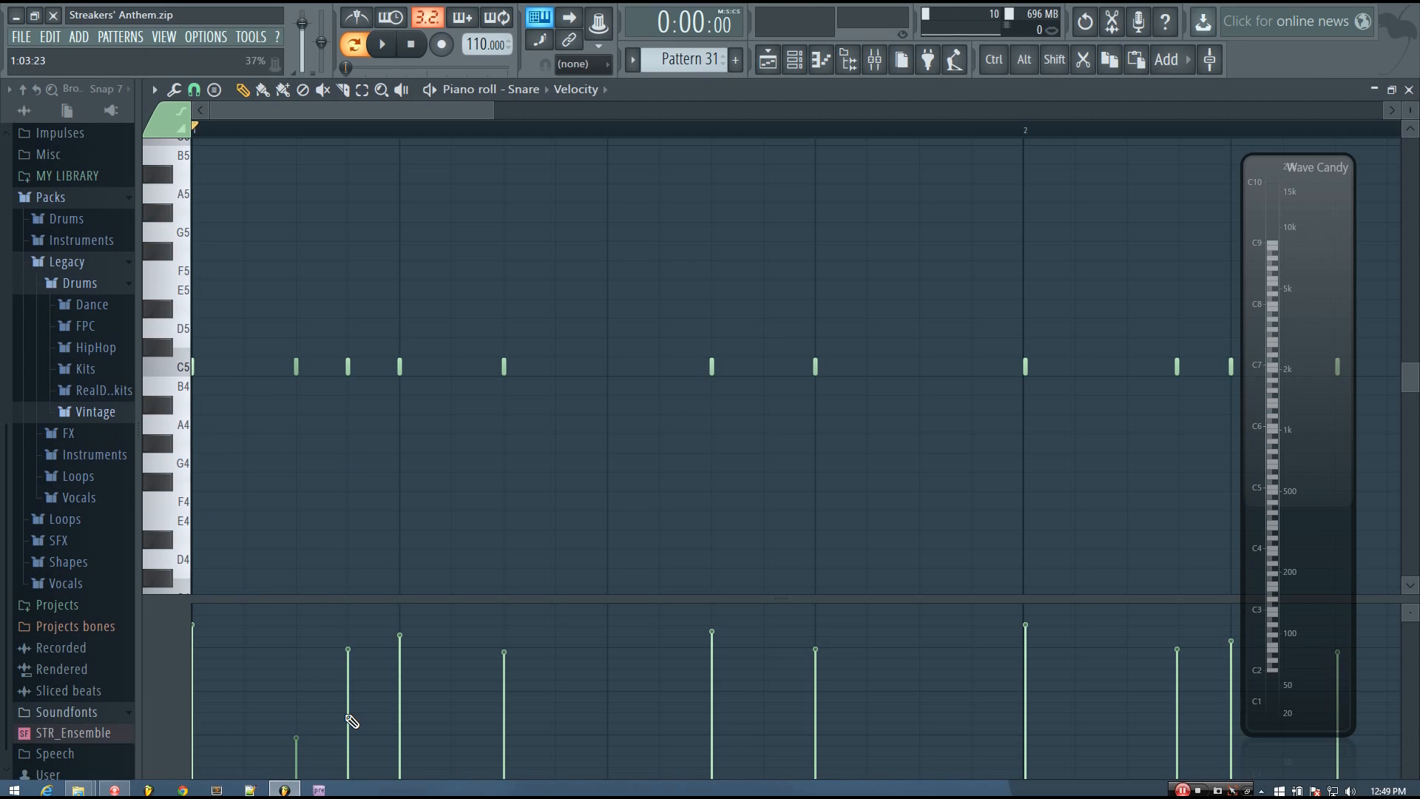
pyautogui.press('space')
pyautogui.press('space')
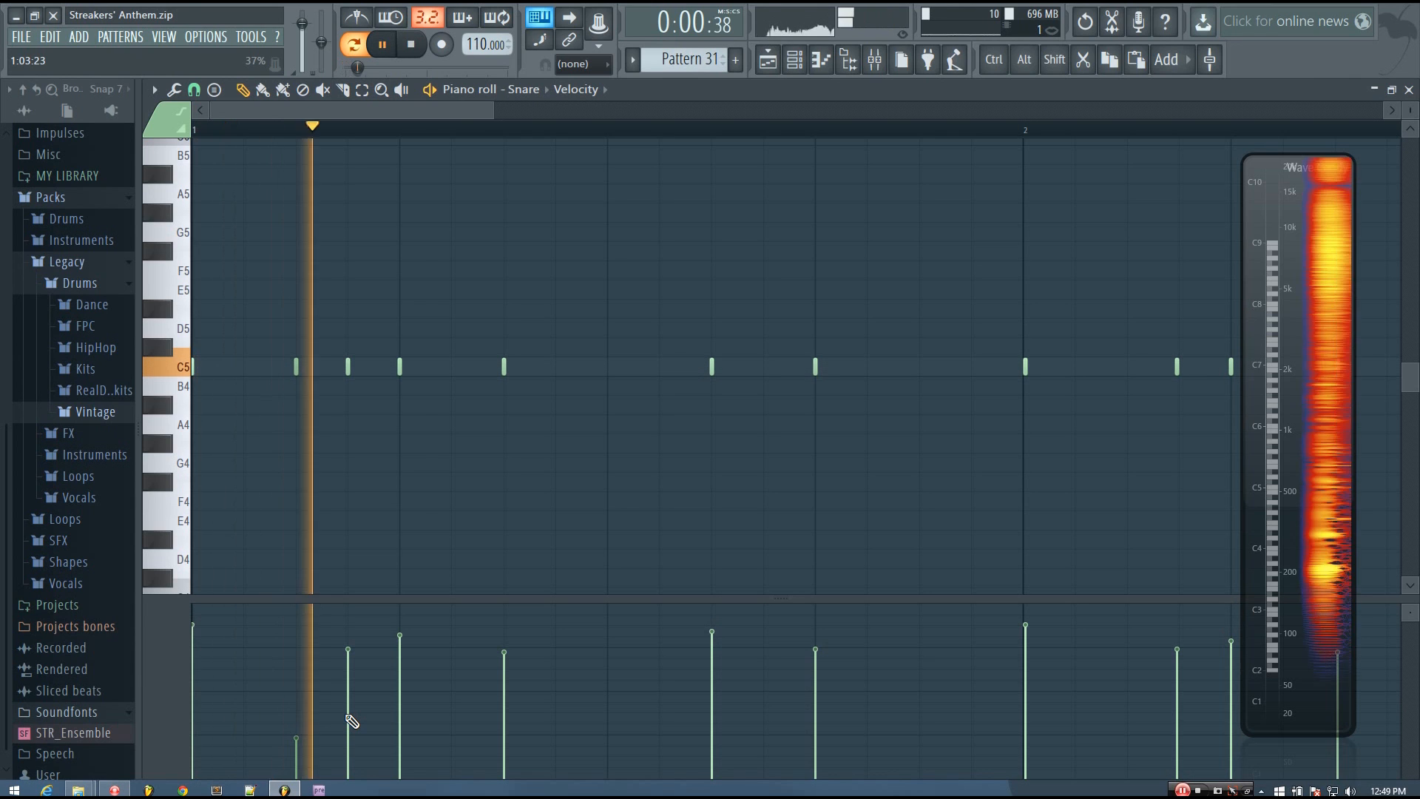
# Set the snap to 1/4 step, move the ghost note half a step later to 1:03:12, and audition it
pyautogui.click(194, 89)
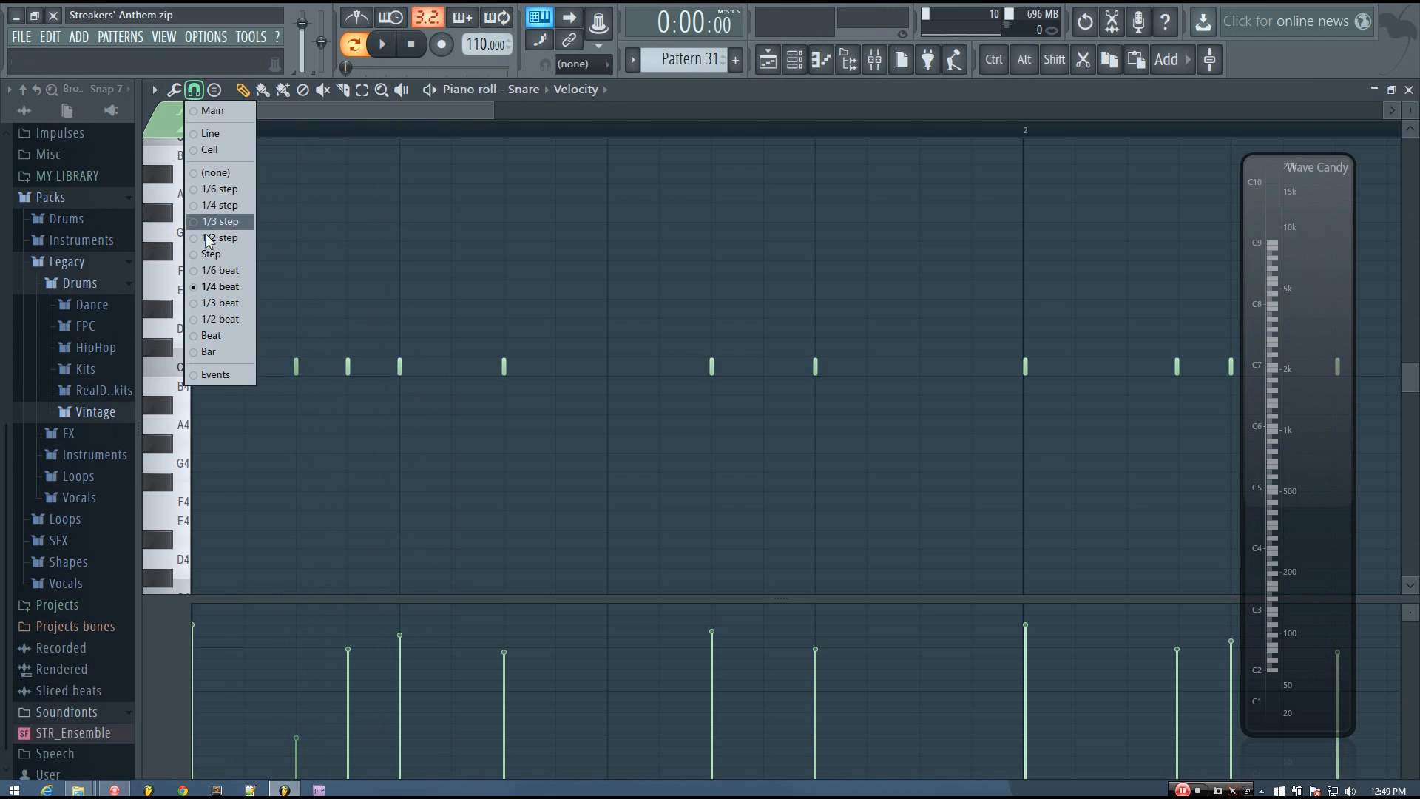
pyautogui.click(226, 205)
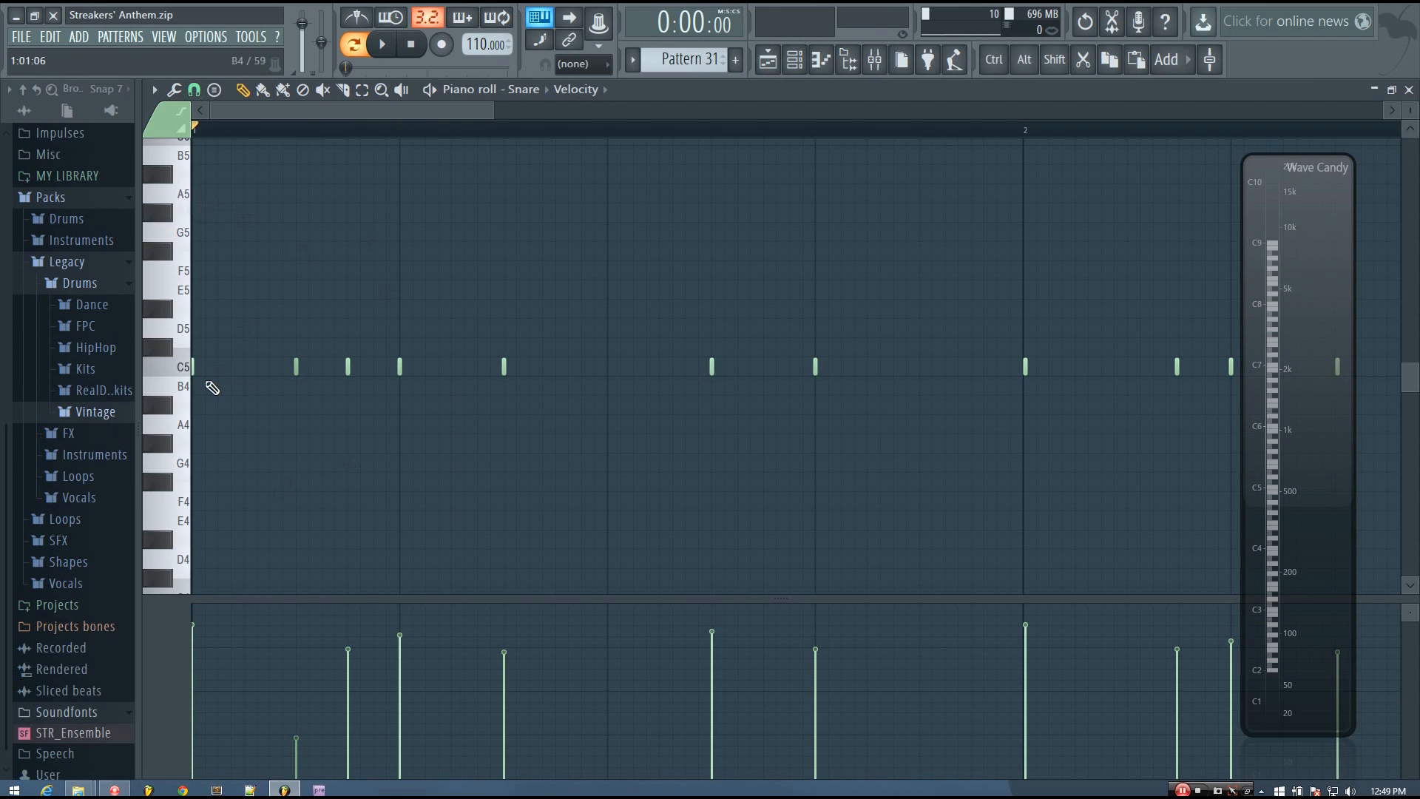
pyautogui.scroll(3, 213, 382)
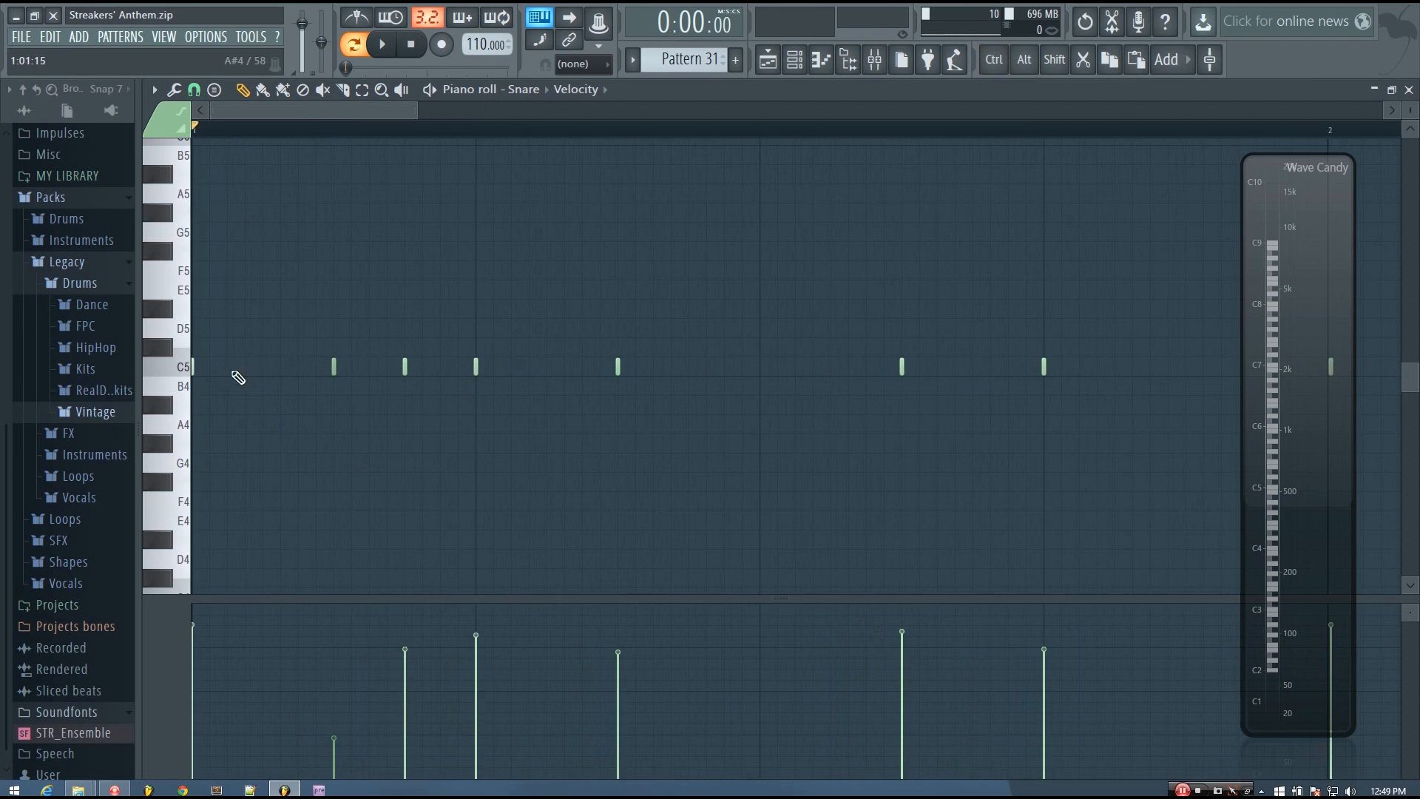
pyautogui.moveTo(334, 367); pyautogui.dragTo(370, 367)
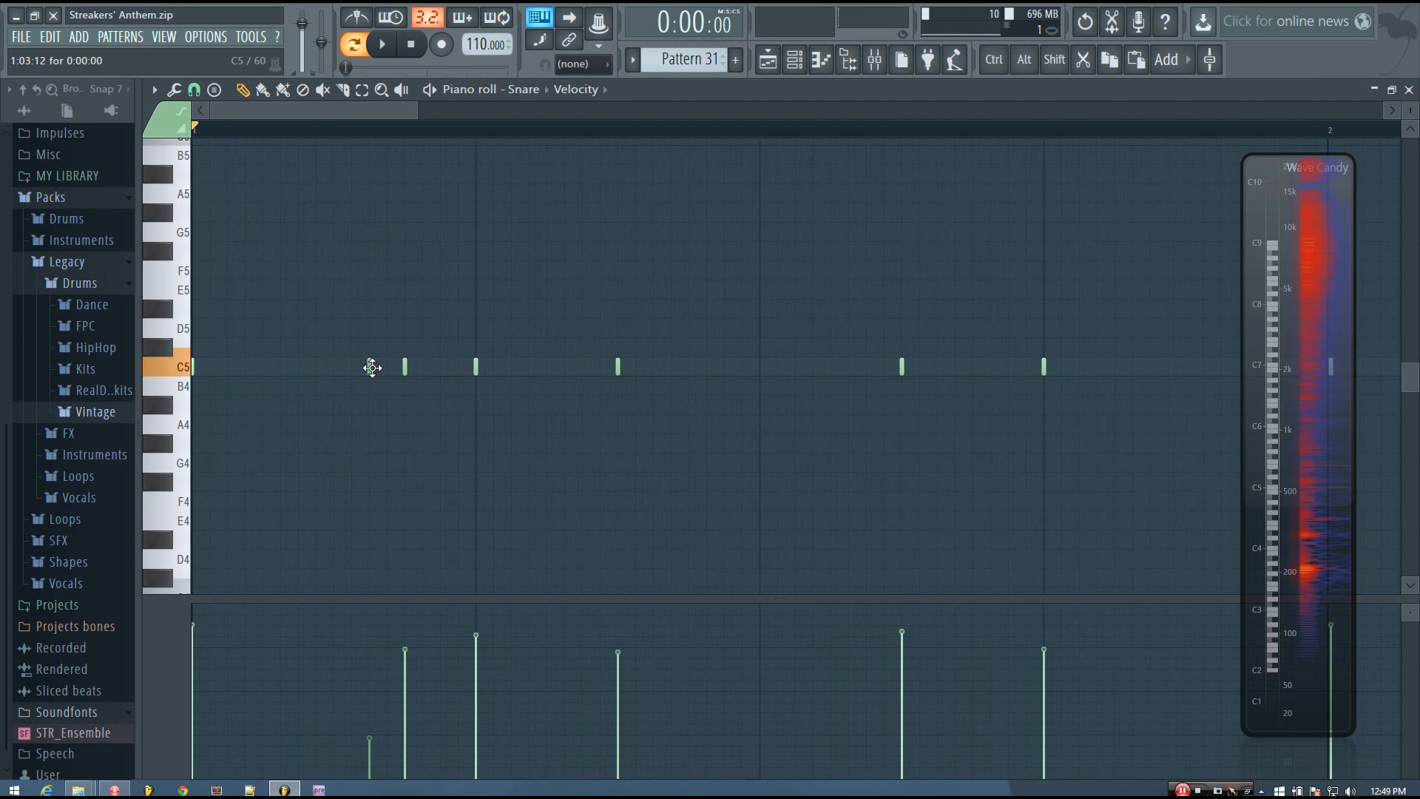
pyautogui.press('space')
pyautogui.press('space')
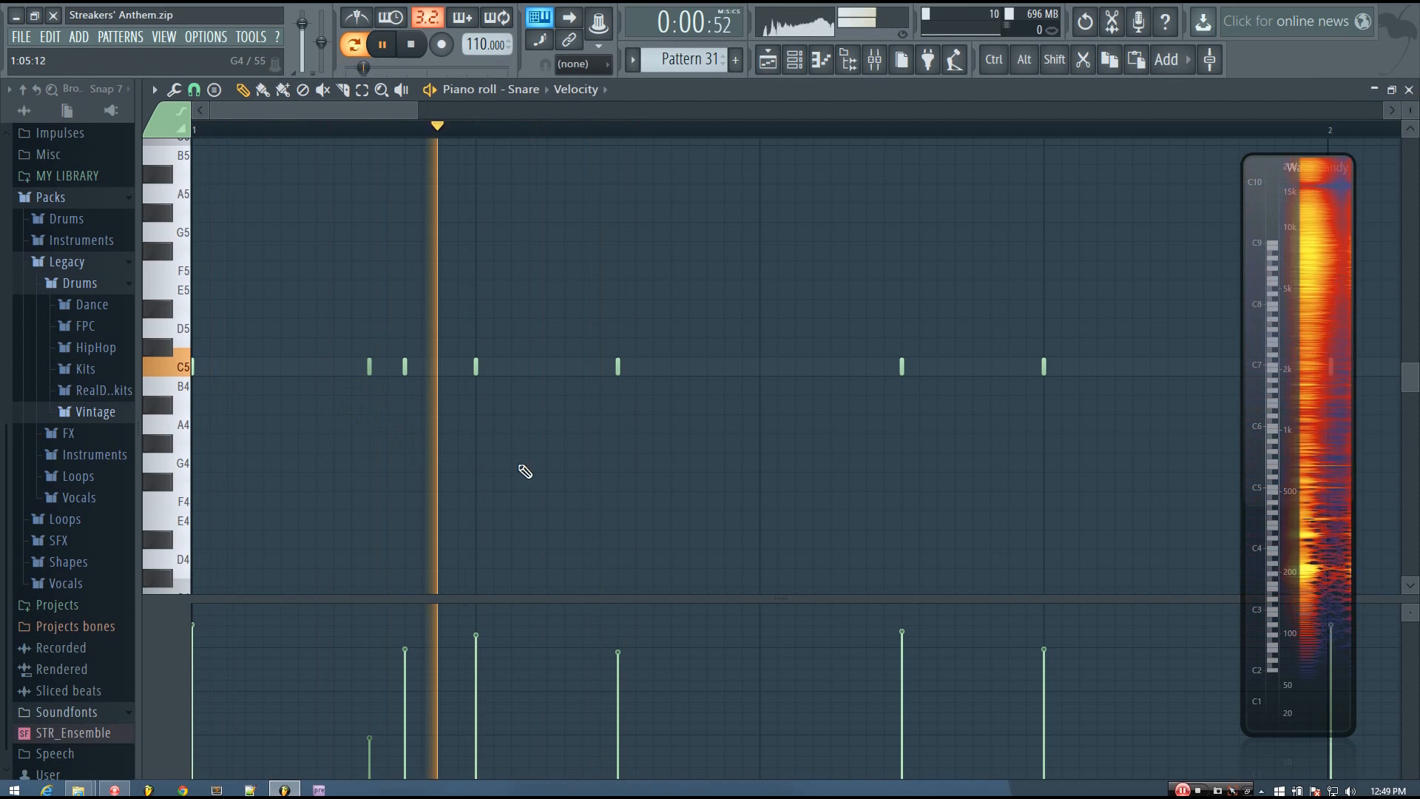
pyautogui.press('space')
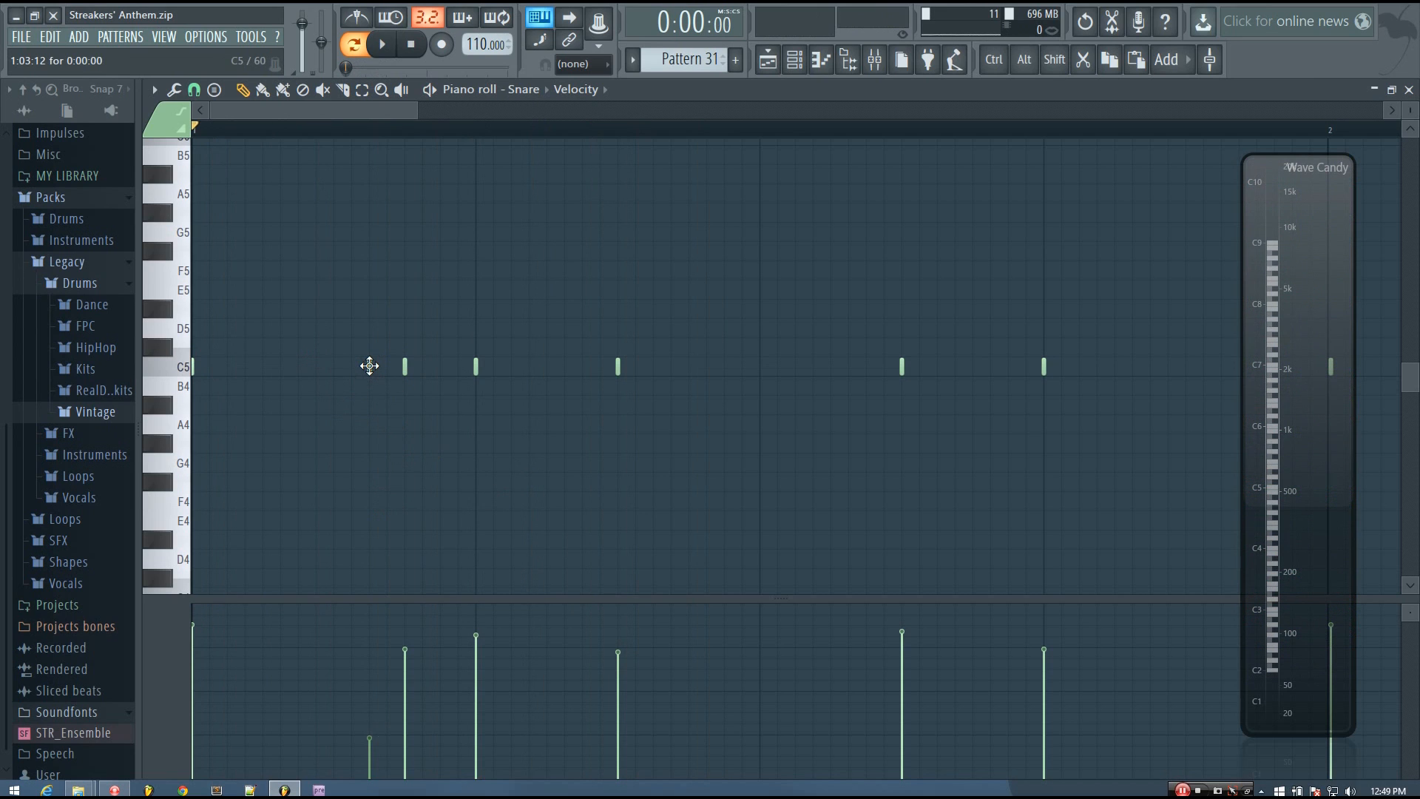
# Compare the rhythm without the ghost note, undo its deletion, and play the pattern again
pyautogui.press('space')
pyautogui.press('space')
pyautogui.hotkey('ctrl', 'z')
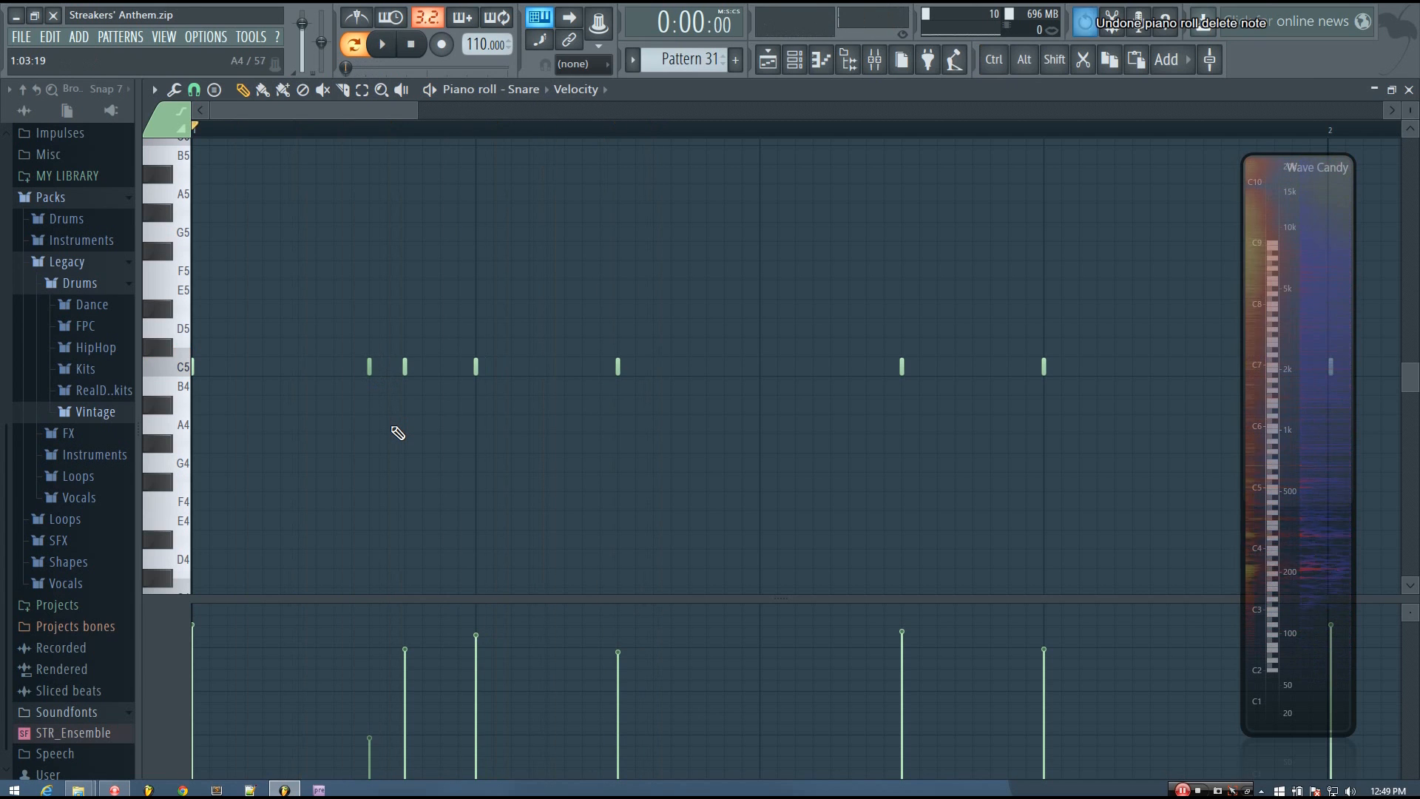
pyautogui.press('space')
pyautogui.press('space')
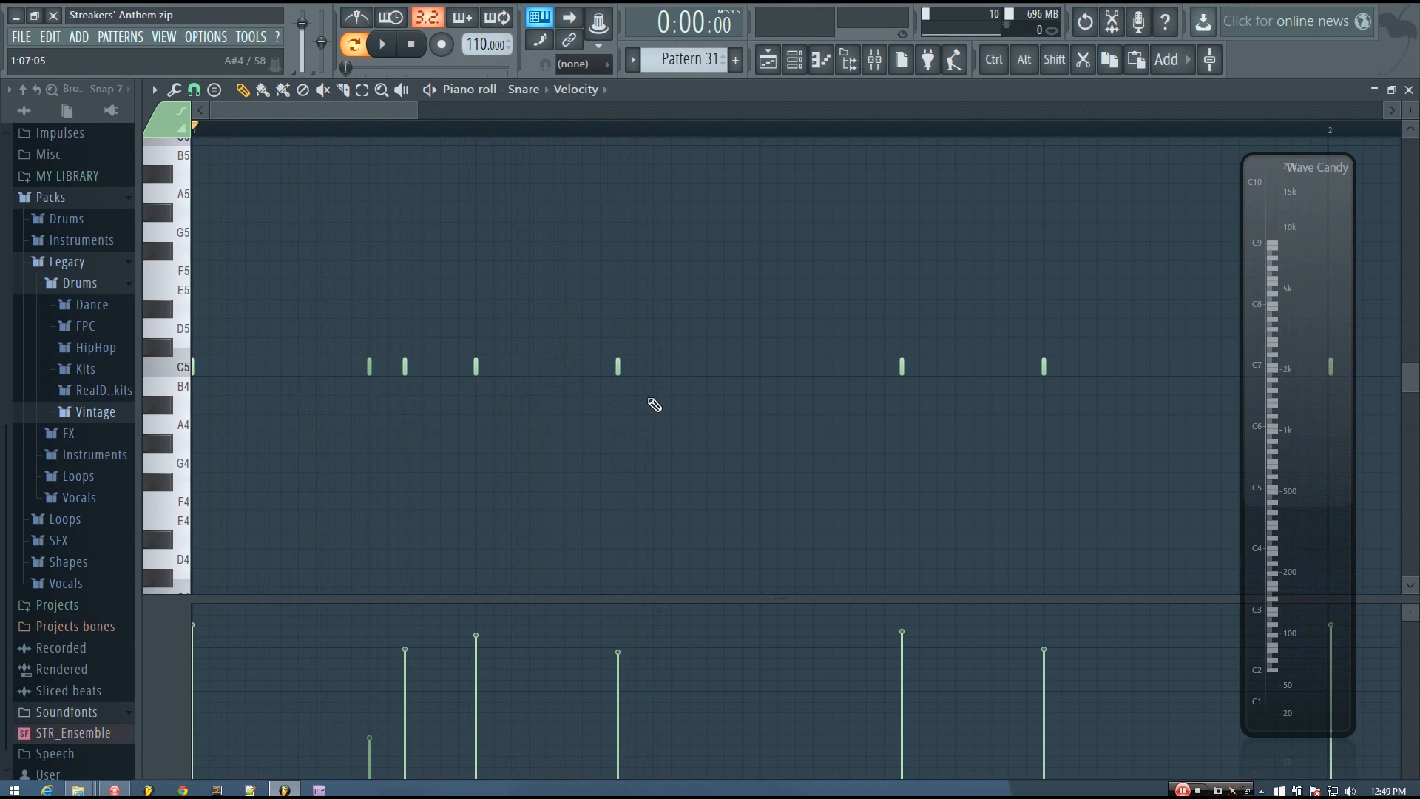
# Add quiet C5 ghost notes at 1:09:00, 1:09:12, 1:10:00, 1:10:06, 1:10:12 and 1:10:18, leading into the step 11 hit
pyautogui.press('space')
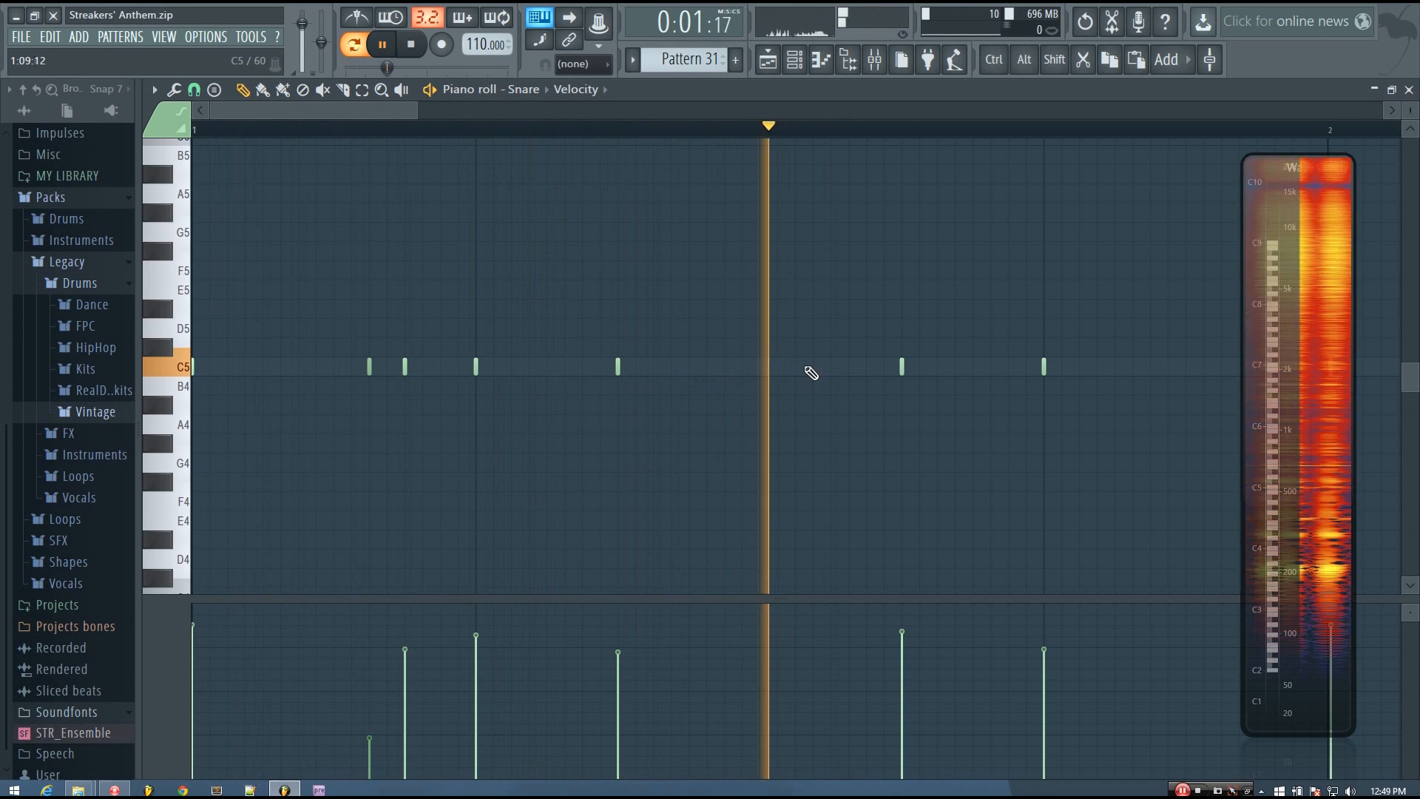
pyautogui.press('space')
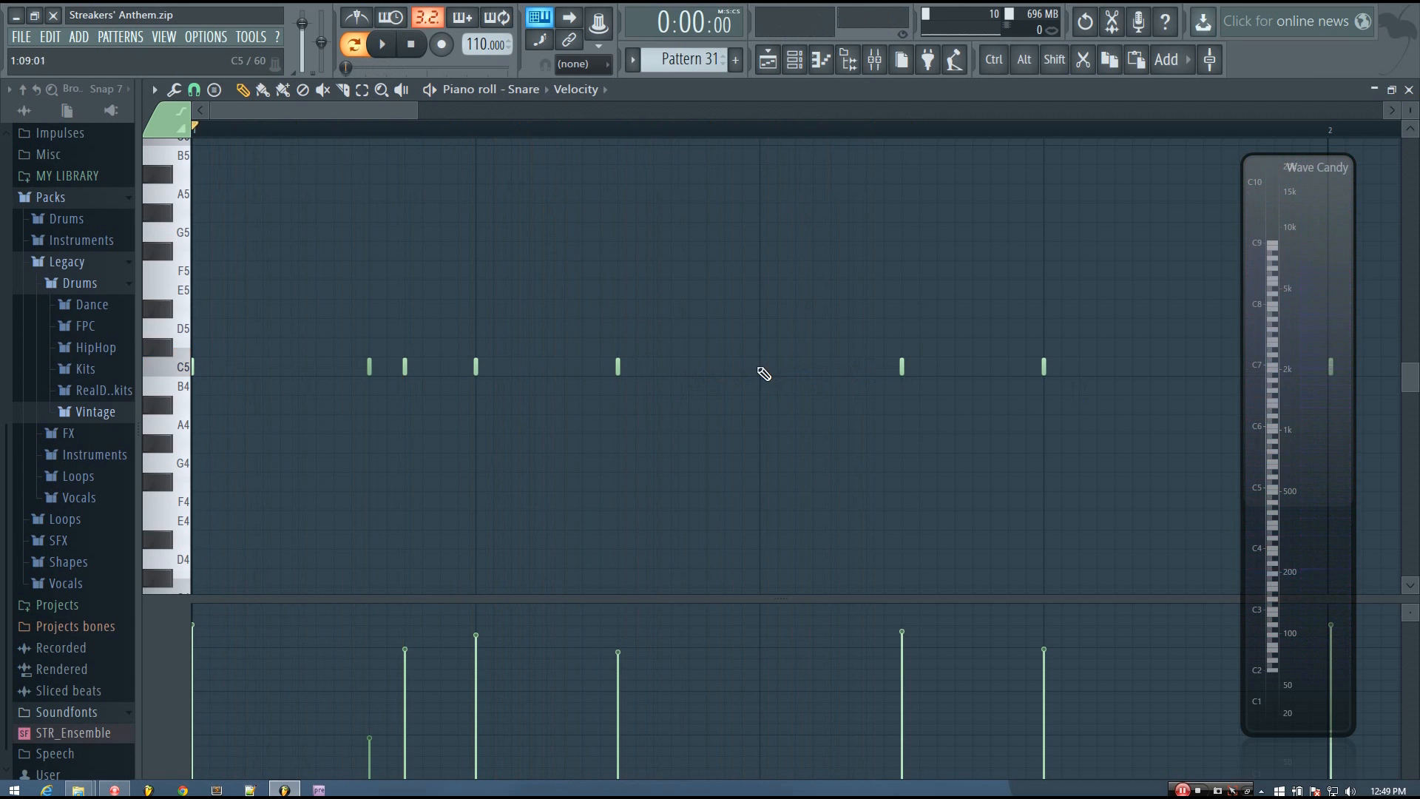
pyautogui.click(763, 368)
pyautogui.click(796, 367)
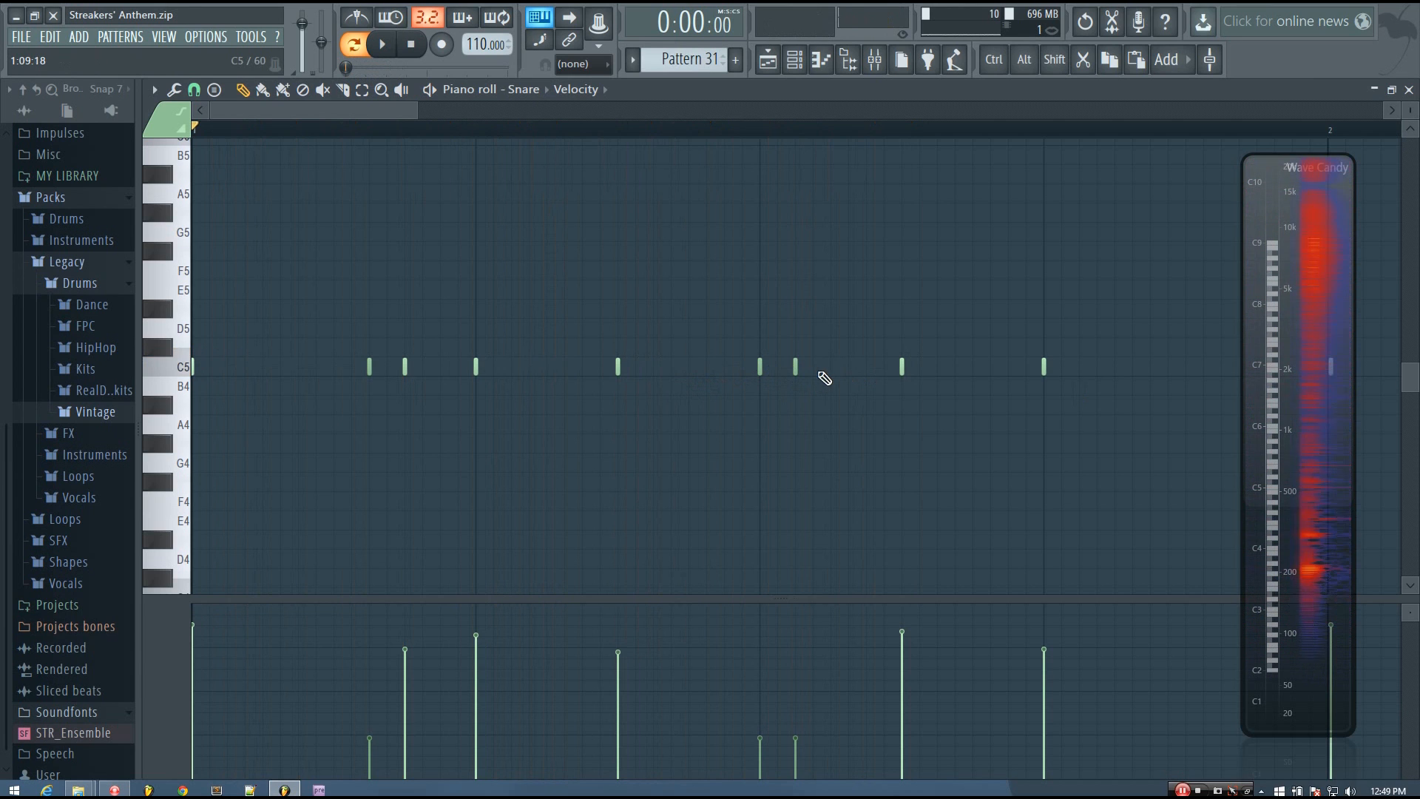
pyautogui.click(832, 367)
pyautogui.click(850, 368)
pyautogui.click(868, 367)
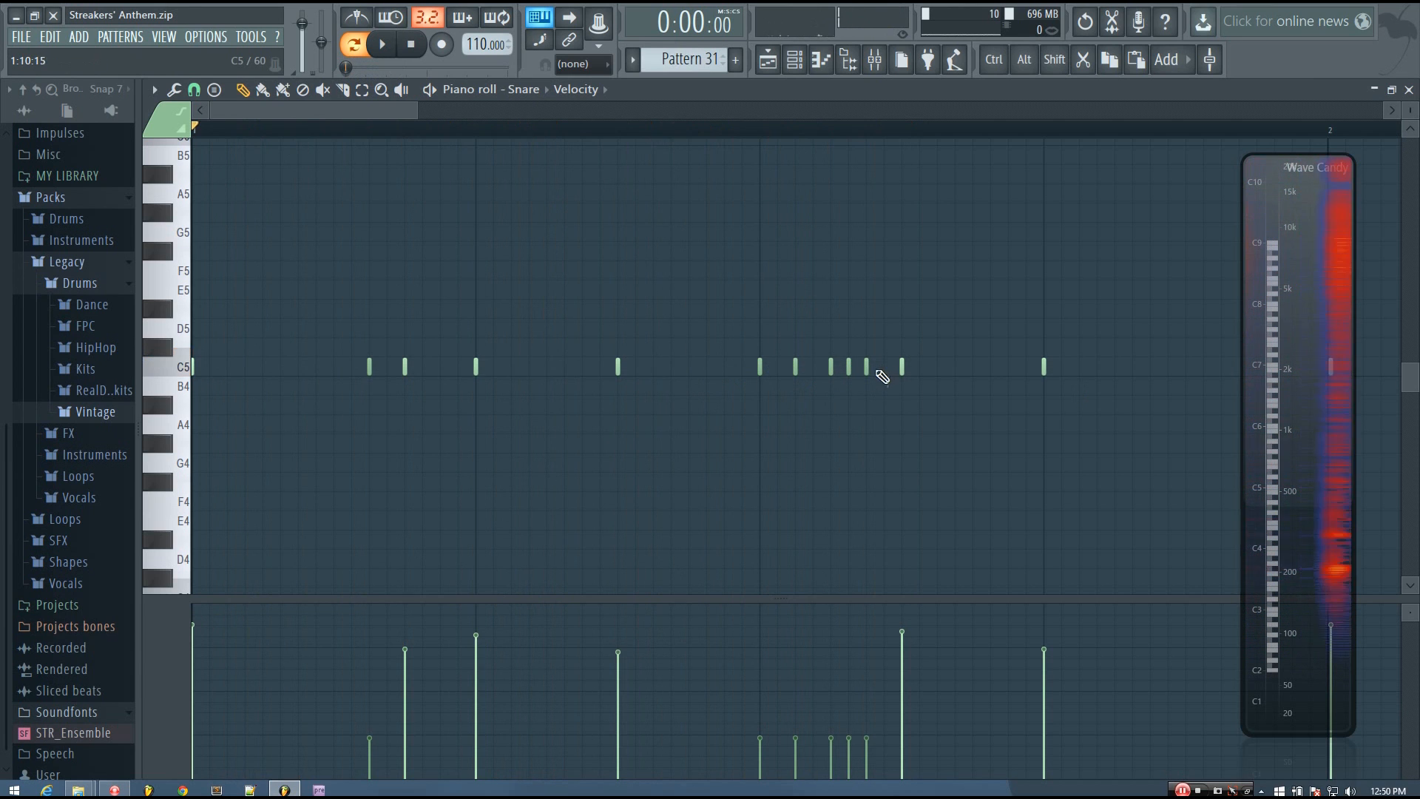
pyautogui.click(885, 367)
# Audition the ghost-note roll and delete its notes at 1:10:06 and 1:10:18
pyautogui.press('space')
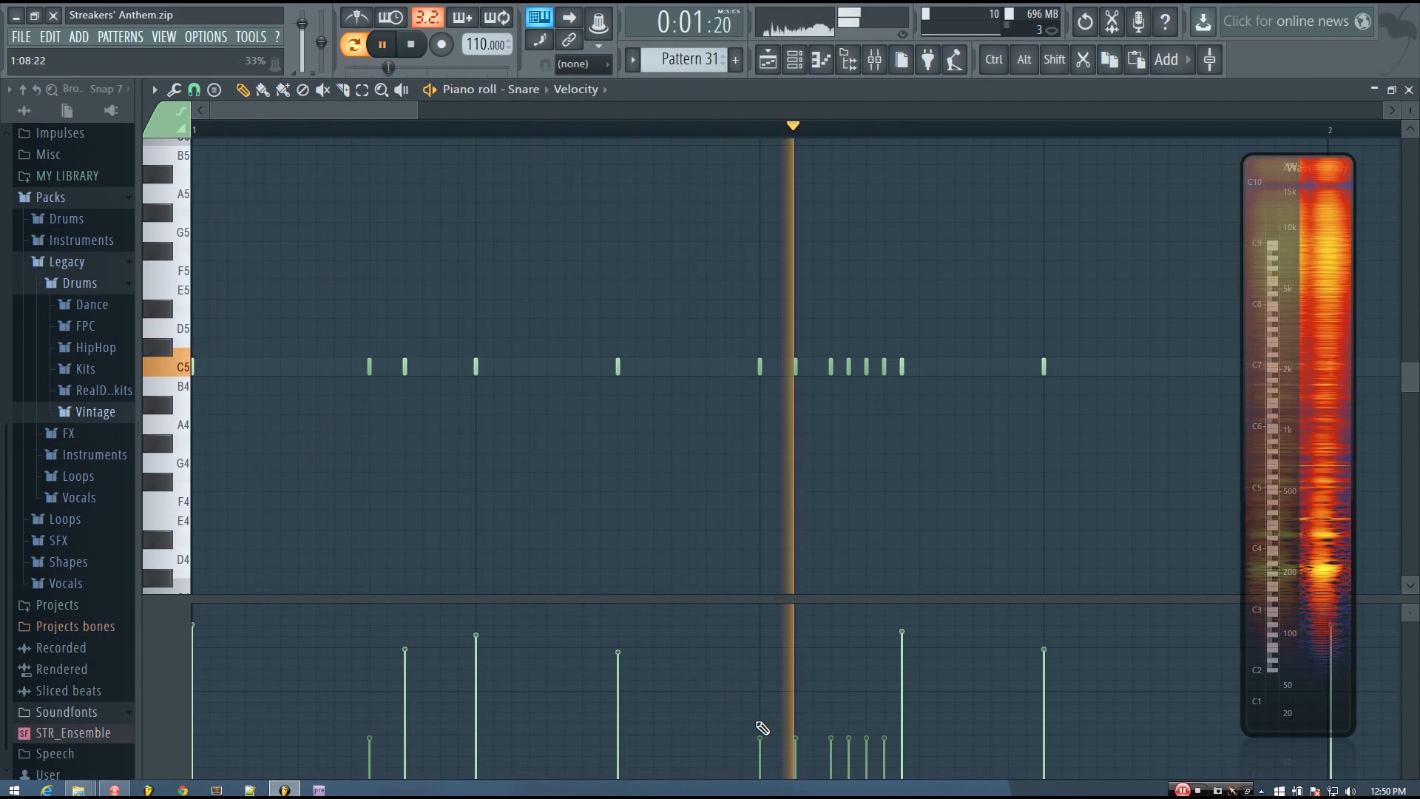
pyautogui.press('space')
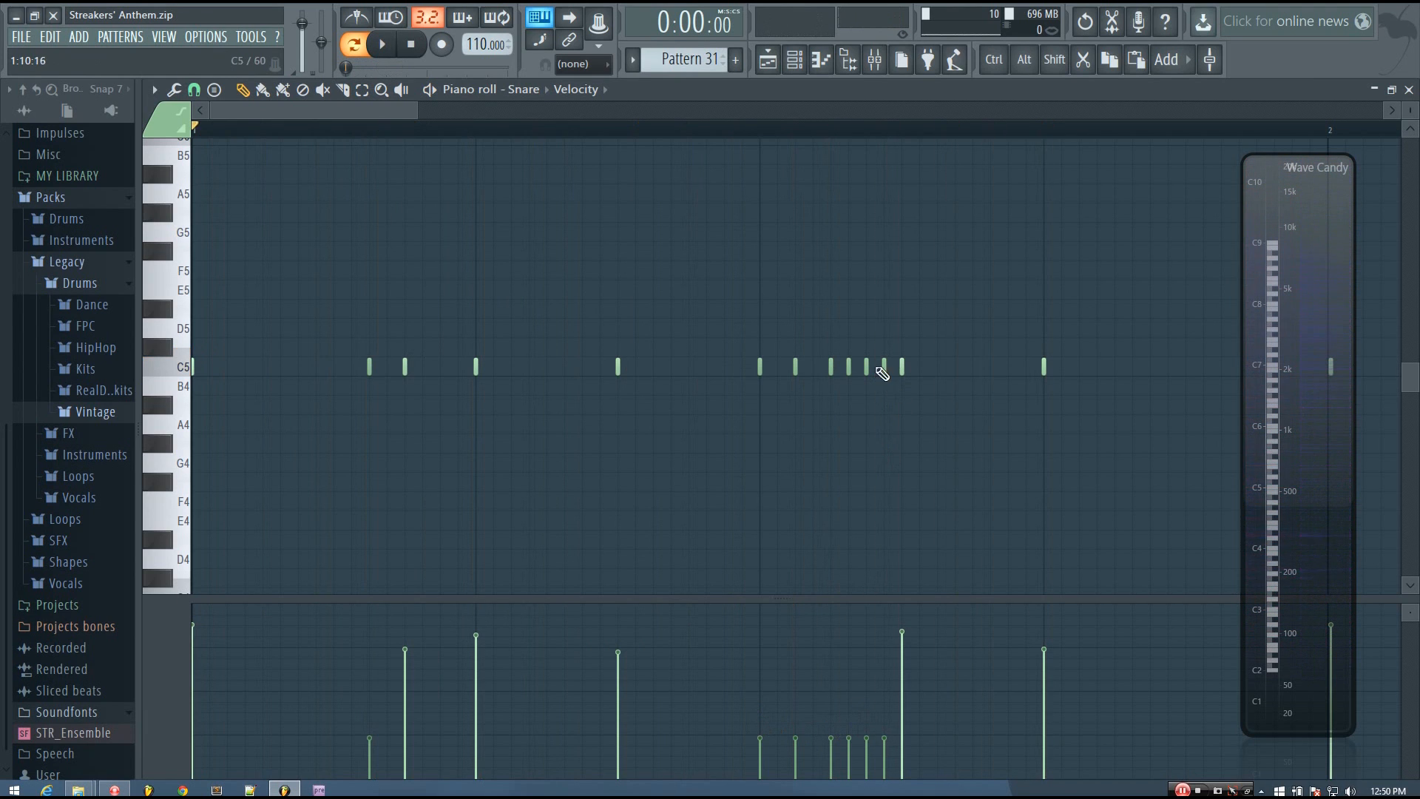
pyautogui.rightClick(886, 367)
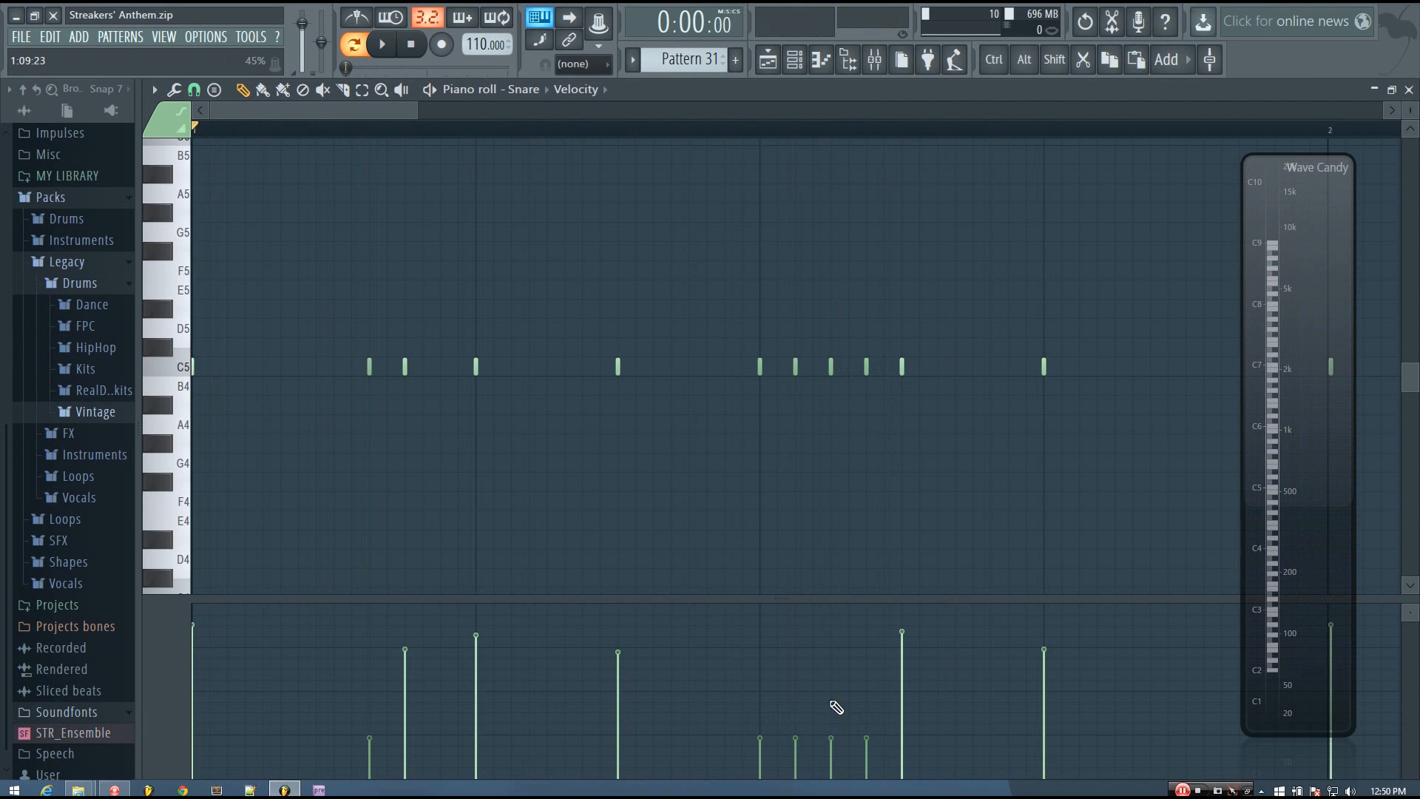
# Raise the velocities of the second and fourth ghost notes before the step 11 hit while the pattern plays
pyautogui.press('space')
pyautogui.click(795, 693)
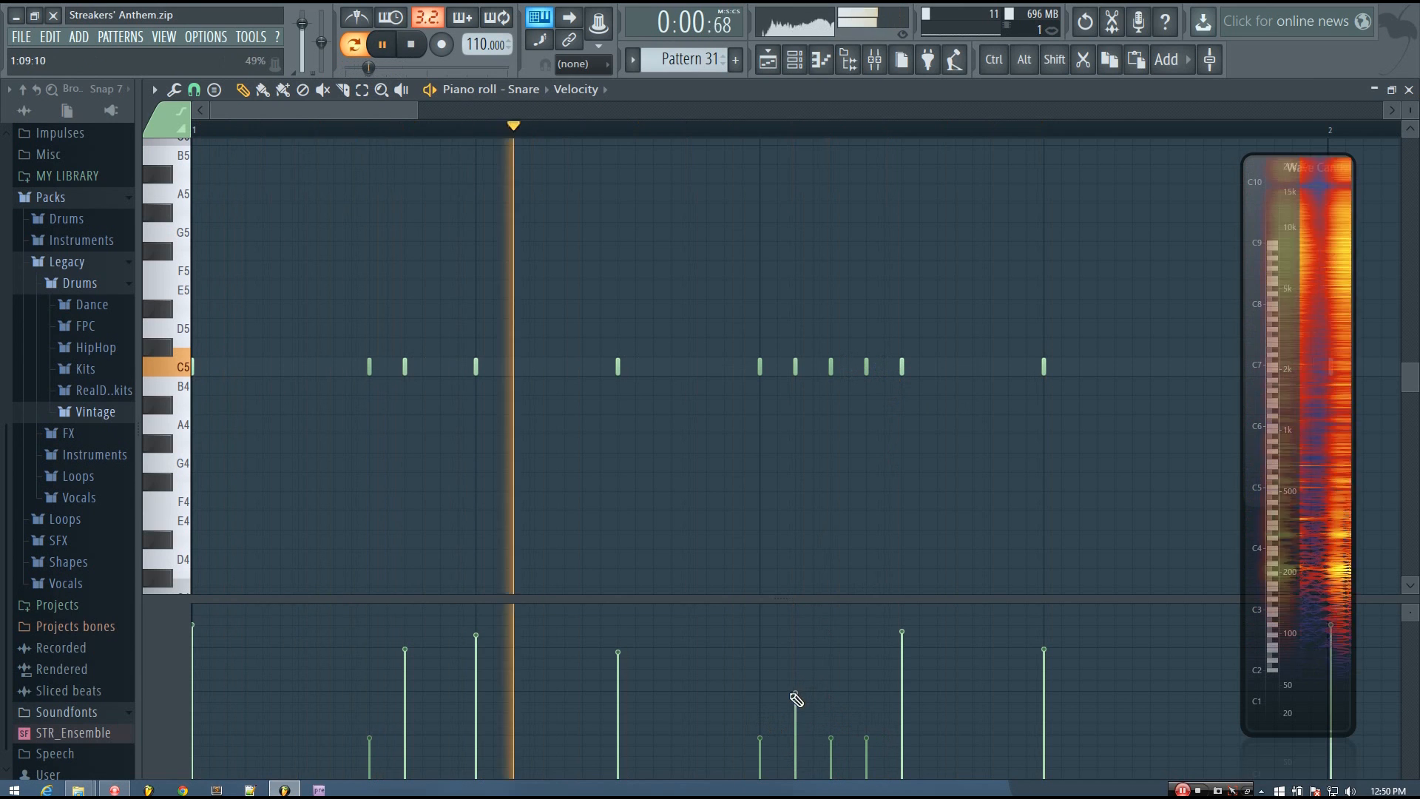
pyautogui.click(866, 706)
pyautogui.press('space')
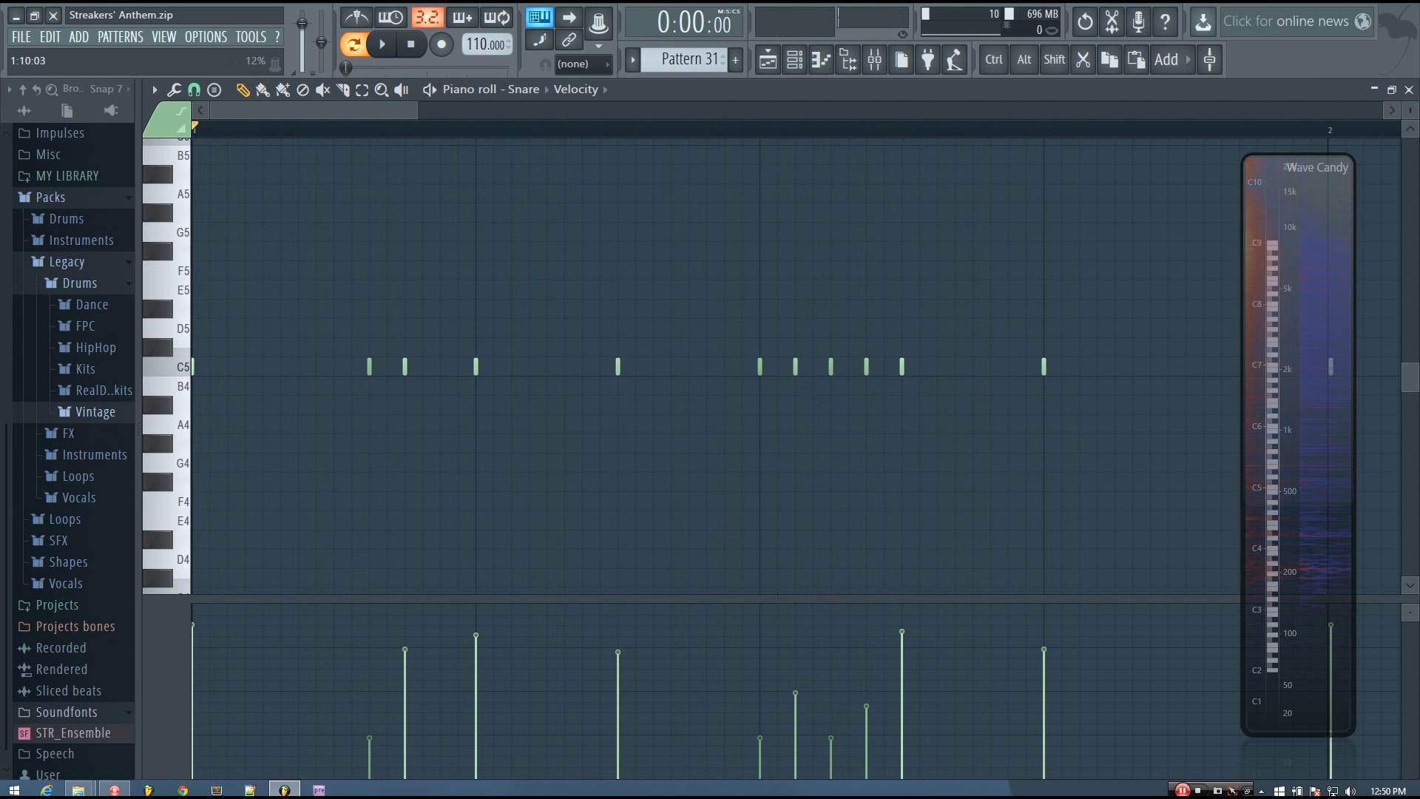
# Shape the velocities of the four ghost notes before the step 11 hit into a rising ramp and audition it
pyautogui.click(760, 756)
pyautogui.click(795, 725)
pyautogui.click(830, 693)
pyautogui.click(866, 666)
pyautogui.press('space')
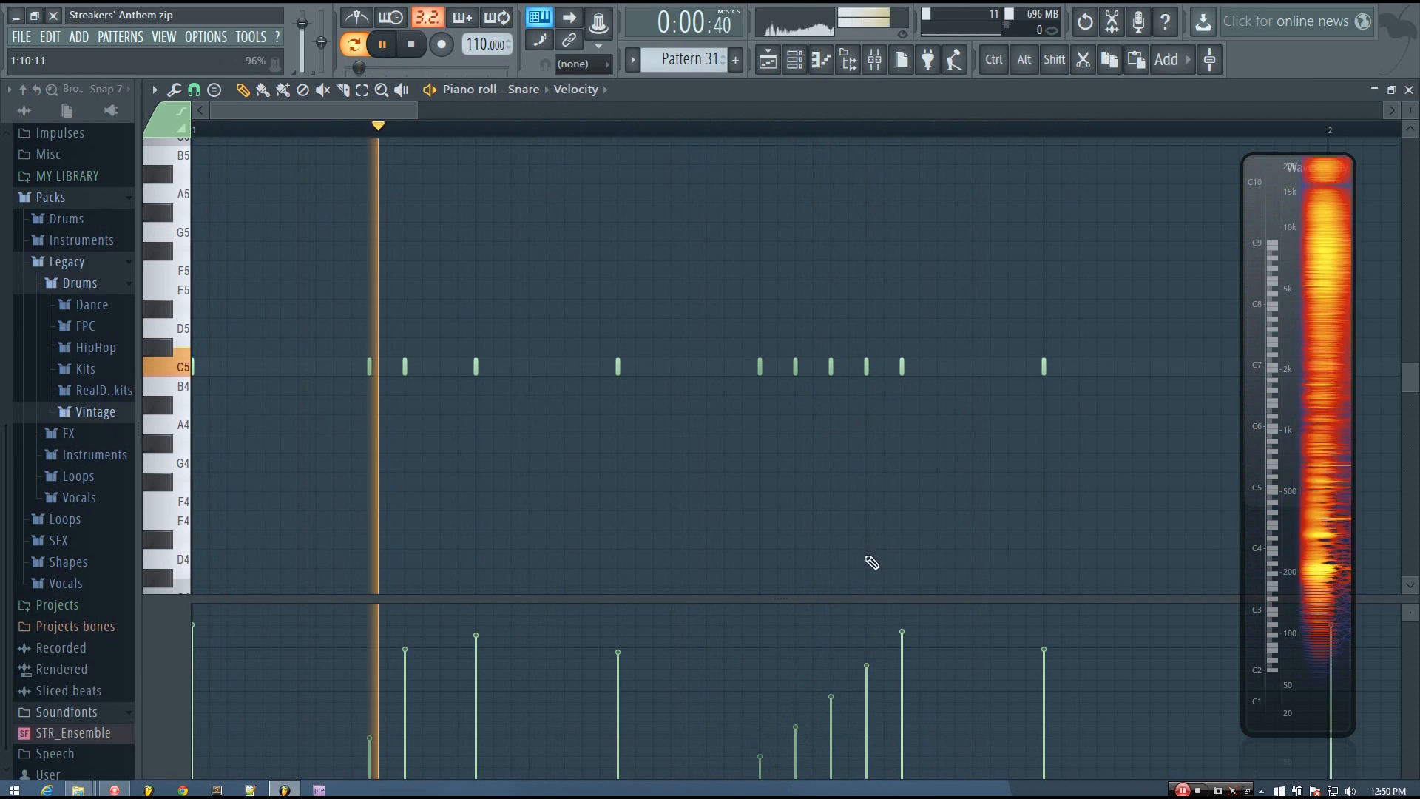
pyautogui.press('space')
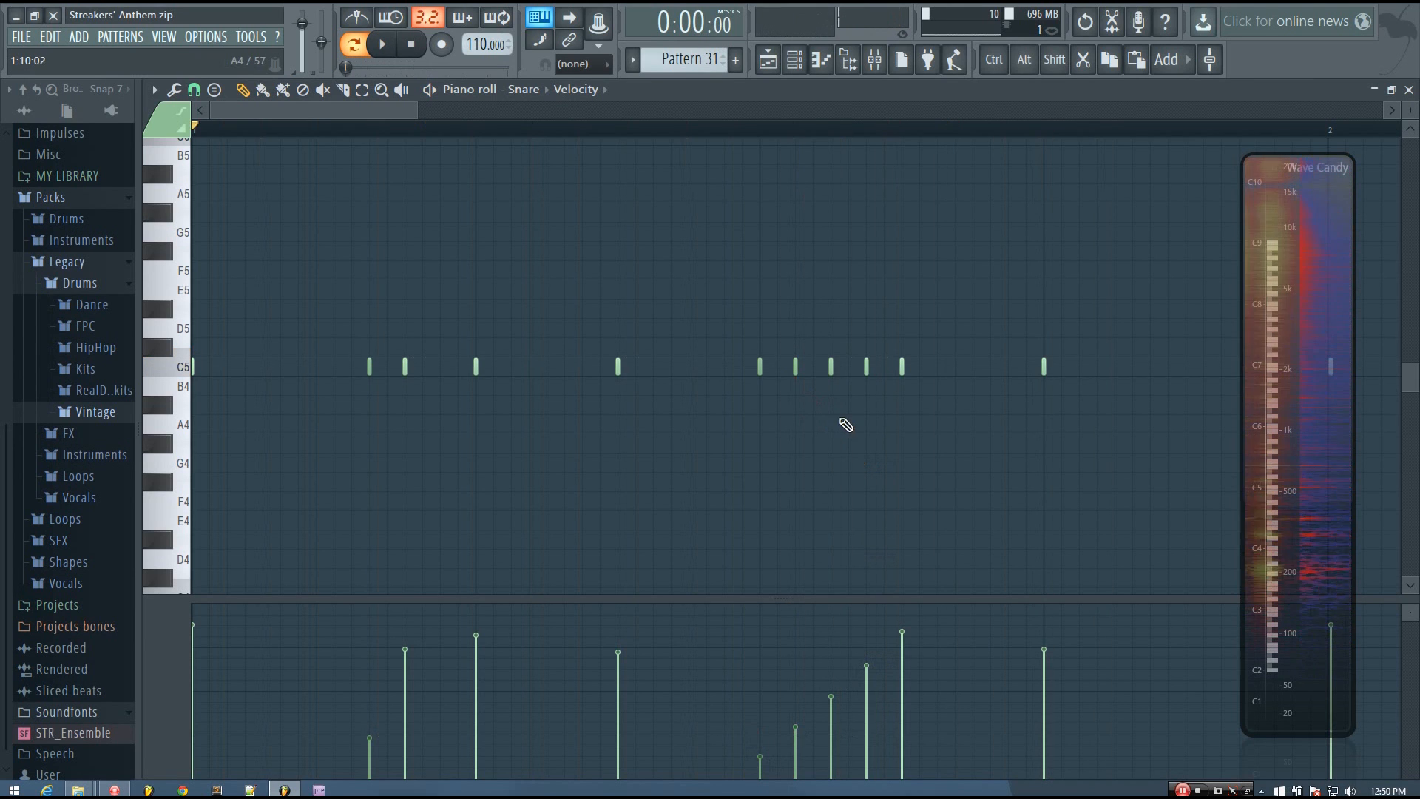
# Raise the third ghost note's velocity, lower the fourth's to nearly the same level, and audition the roll
pyautogui.scroll(-1, 852, 423)
pyautogui.moveTo(787, 676); pyautogui.dragTo(809, 682)
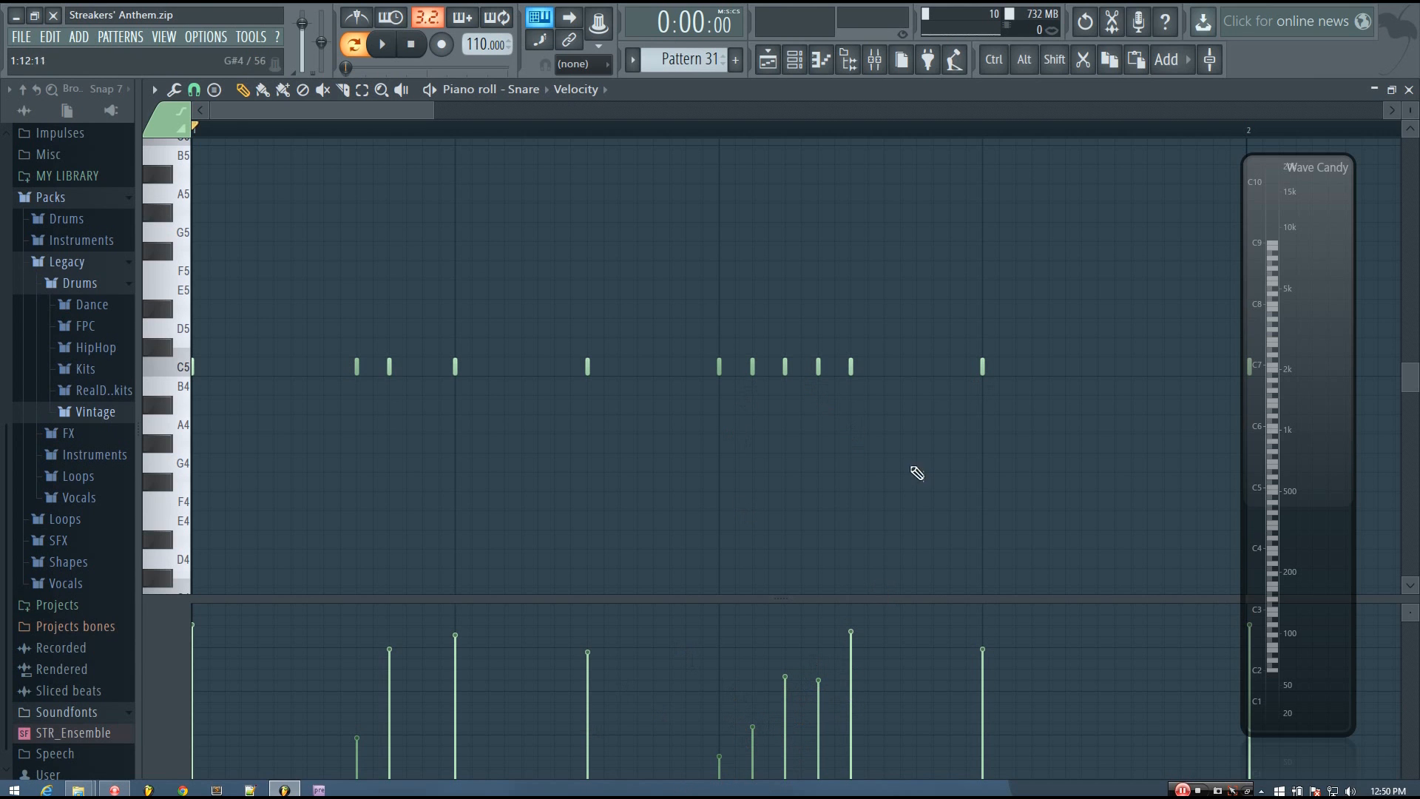
pyautogui.press('space')
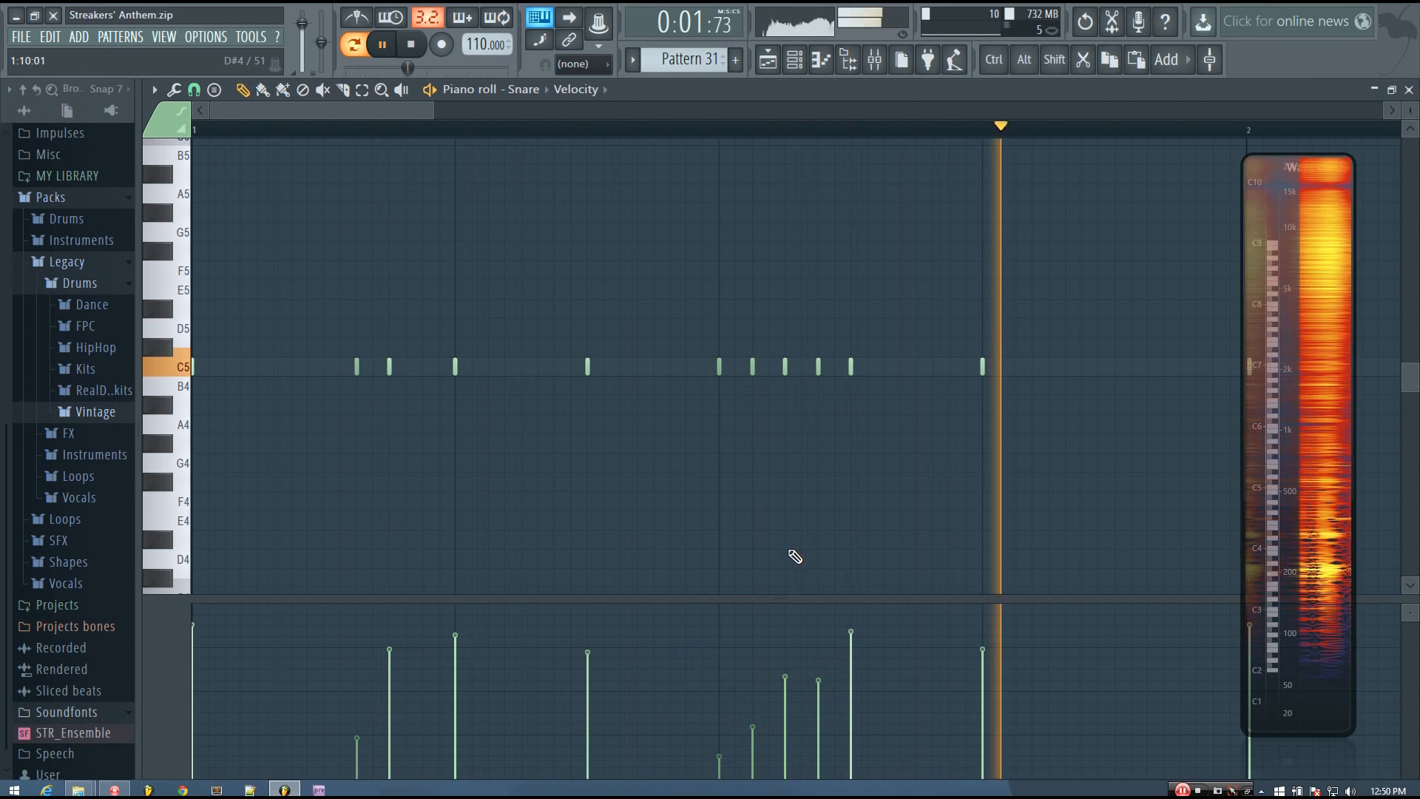
pyautogui.press('space')
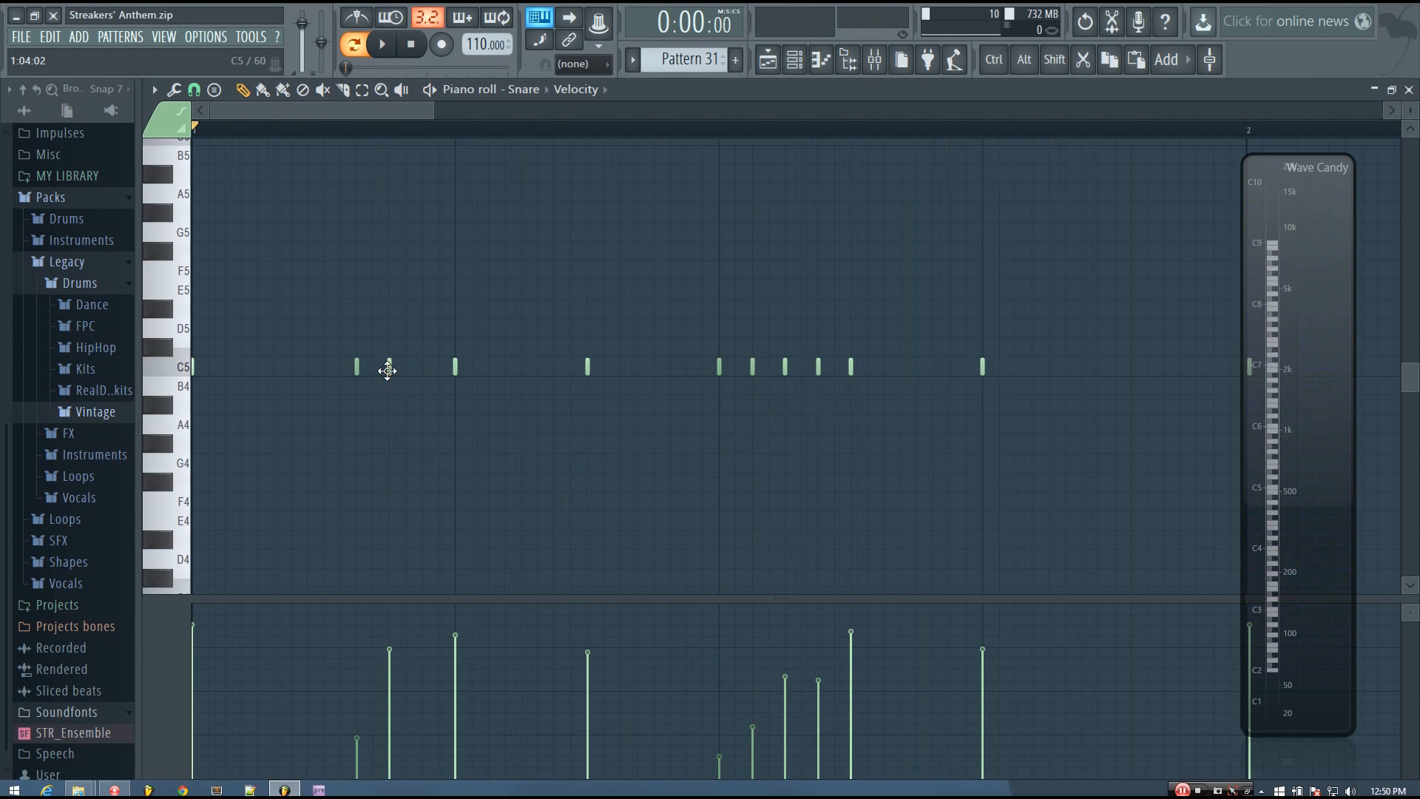
# Add C5 ghost notes at 1:16:00 and 1:16:12, raise the first one's velocity slightly, and audition them
pyautogui.scroll(-2, 641, 469)
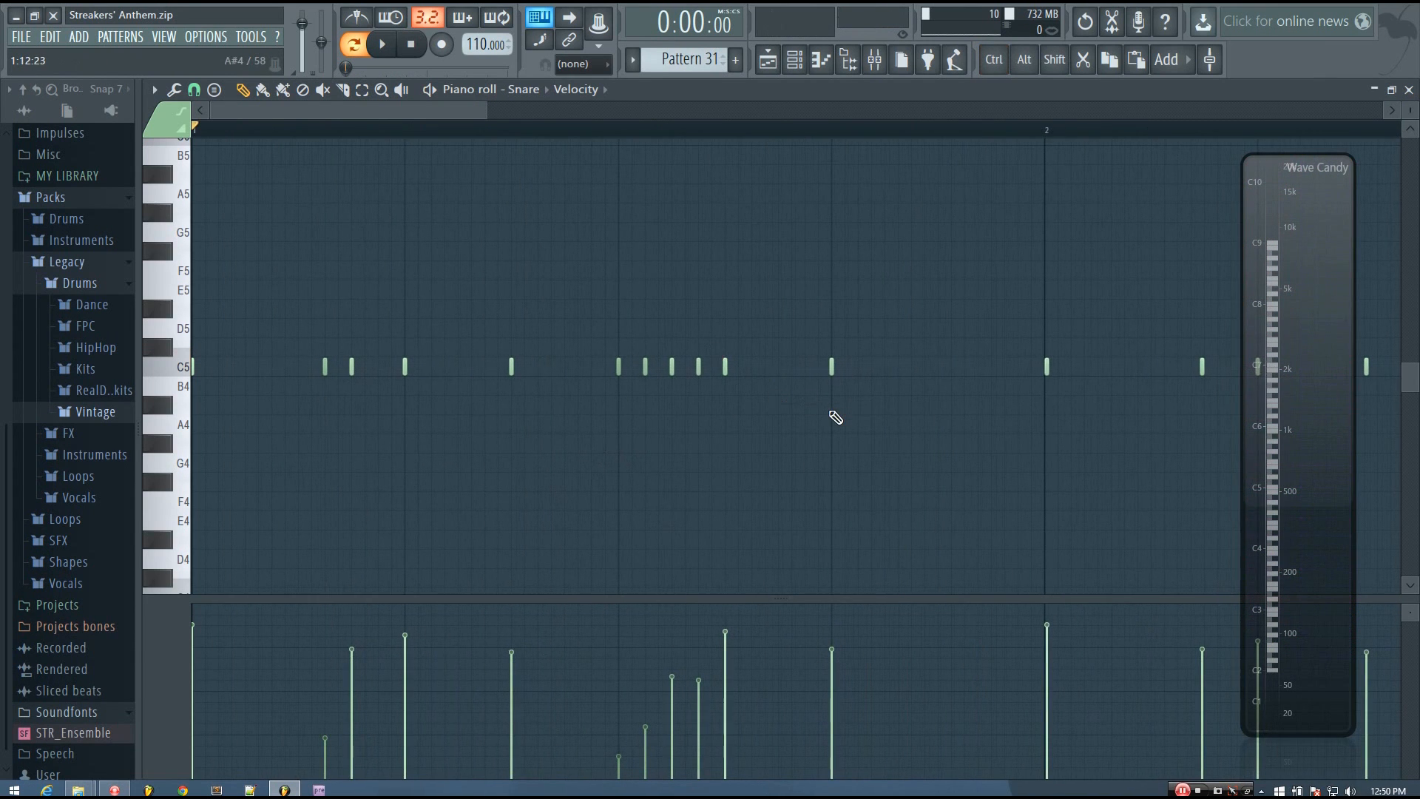
pyautogui.press('space')
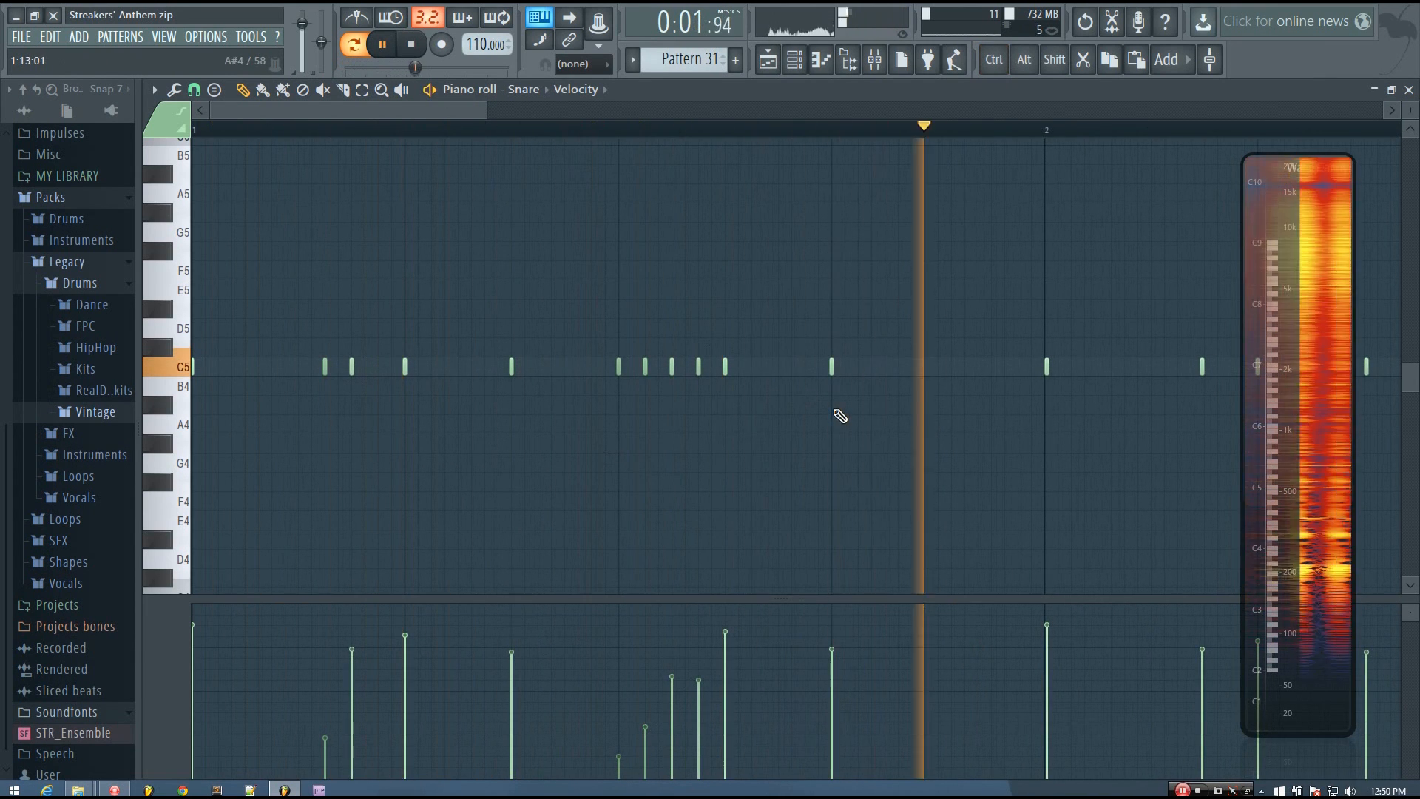
pyautogui.press('space')
pyautogui.click(994, 367)
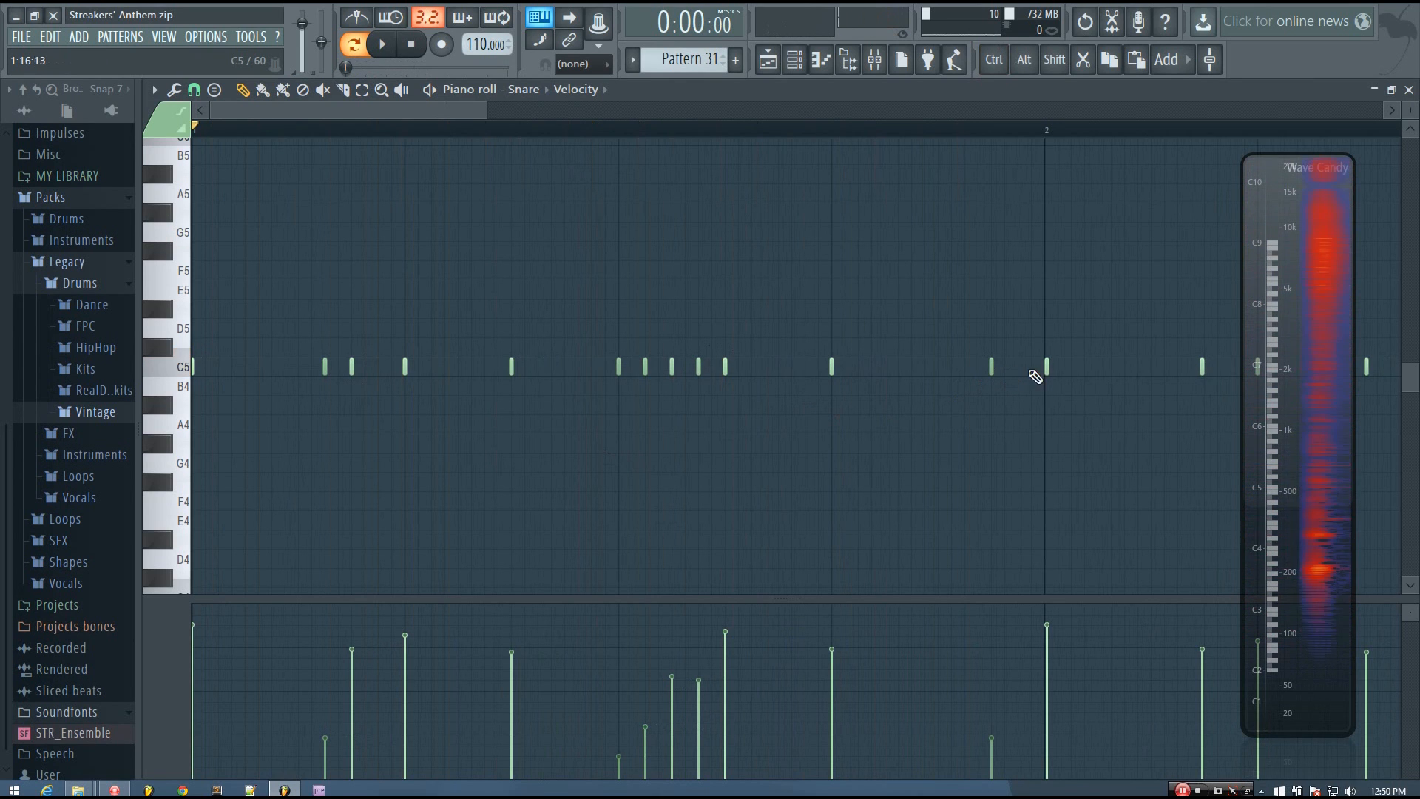
pyautogui.click(1021, 367)
pyautogui.press('space')
pyautogui.click(998, 711)
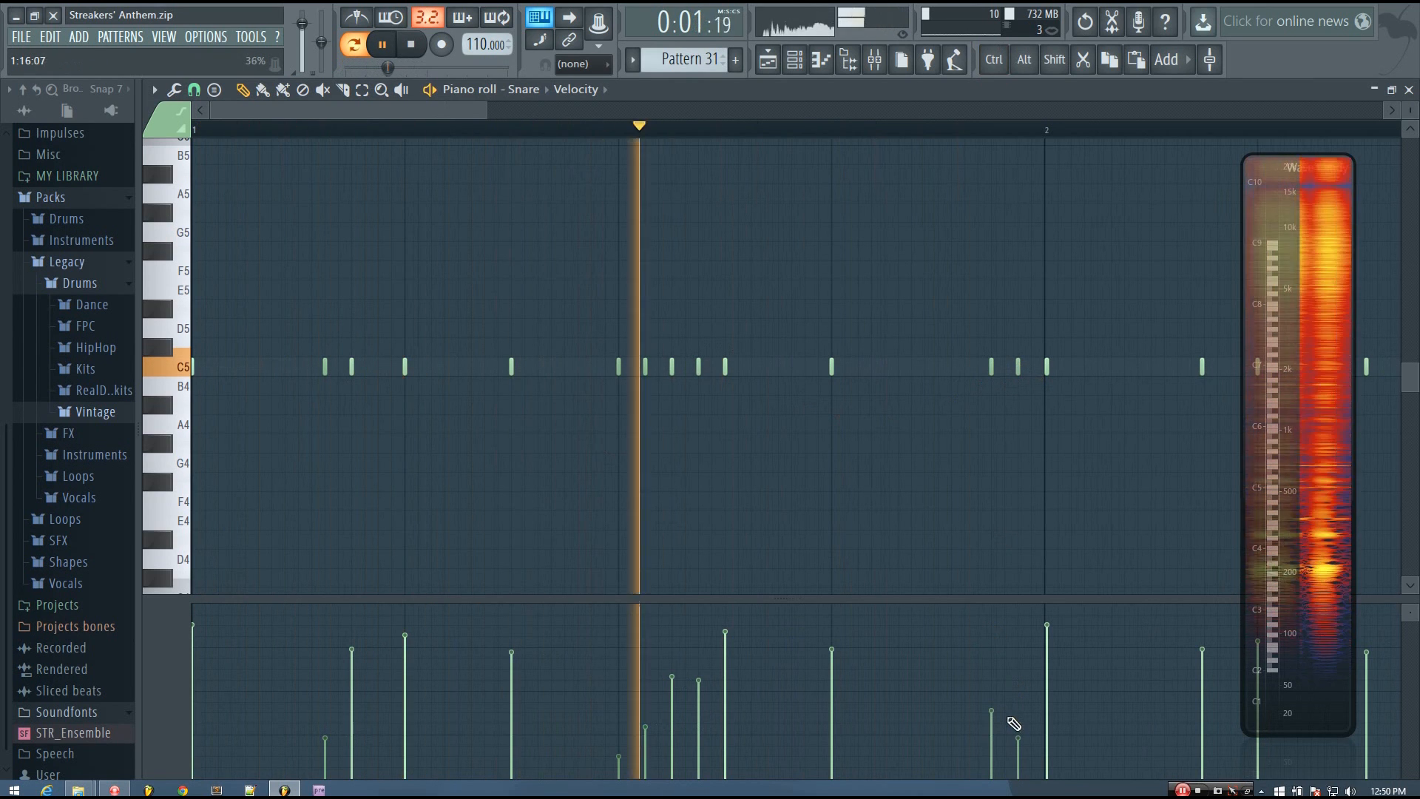
pyautogui.press('space')
pyautogui.press('space')
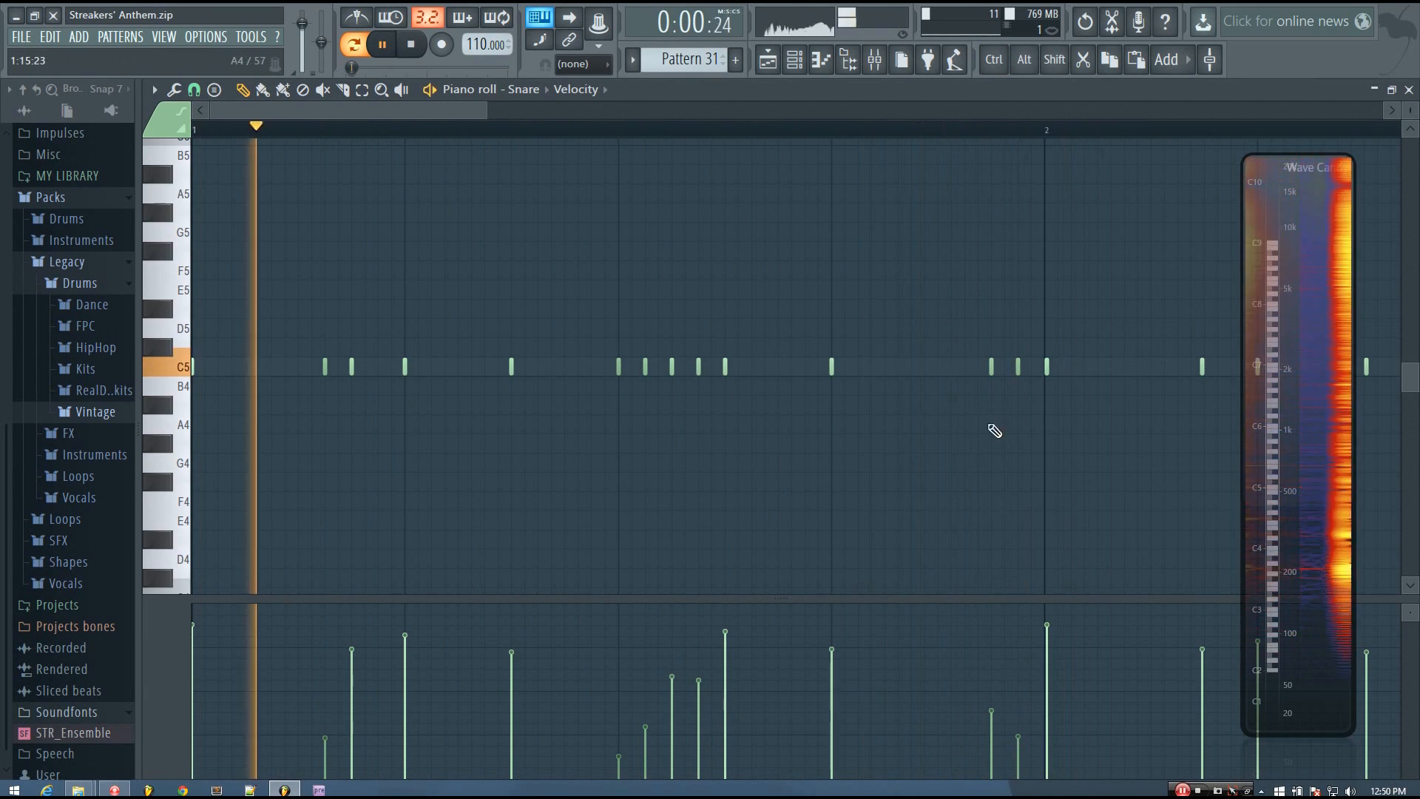
# Move the two ghost notes at the end of bar 1 earlier to 1:15:00 and 1:16:00, and audition them
pyautogui.keyDown('ctrl'); pyautogui.scroll(2, 999, 368); pyautogui.keyUp('ctrl')
pyautogui.moveTo(993, 366); pyautogui.dragTo(907, 367)
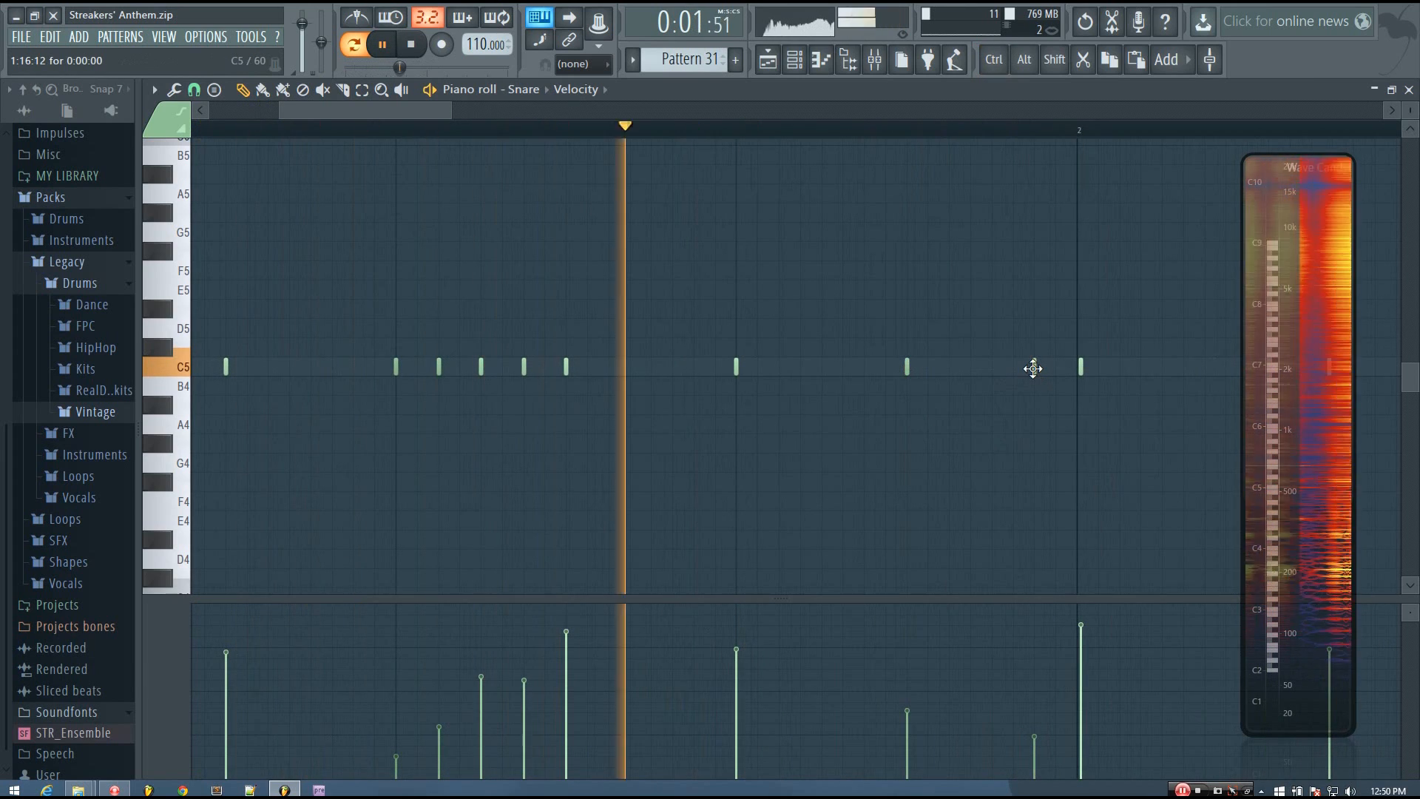
pyautogui.press('space')
pyautogui.moveTo(1034, 367); pyautogui.dragTo(998, 373)
pyautogui.press('space')
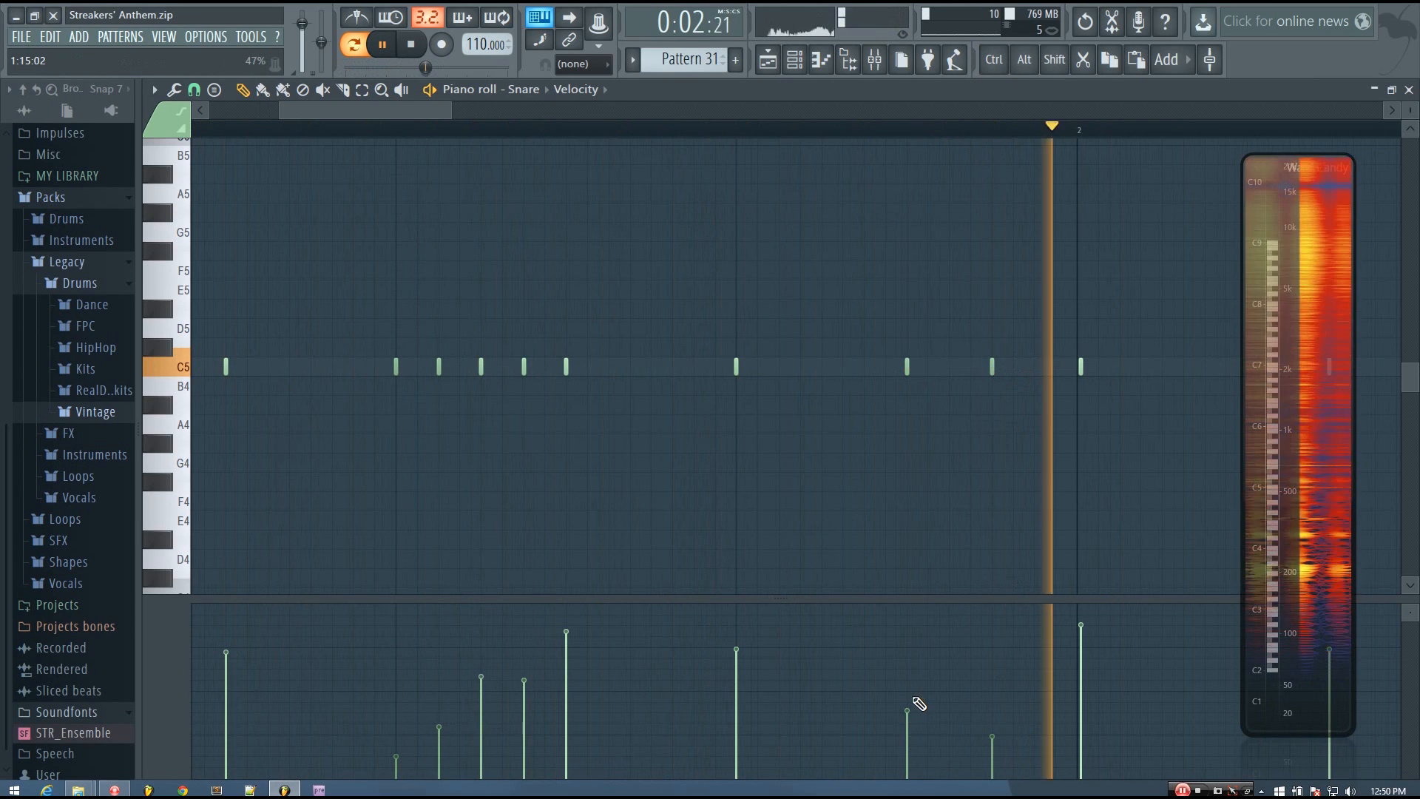
pyautogui.press('space')
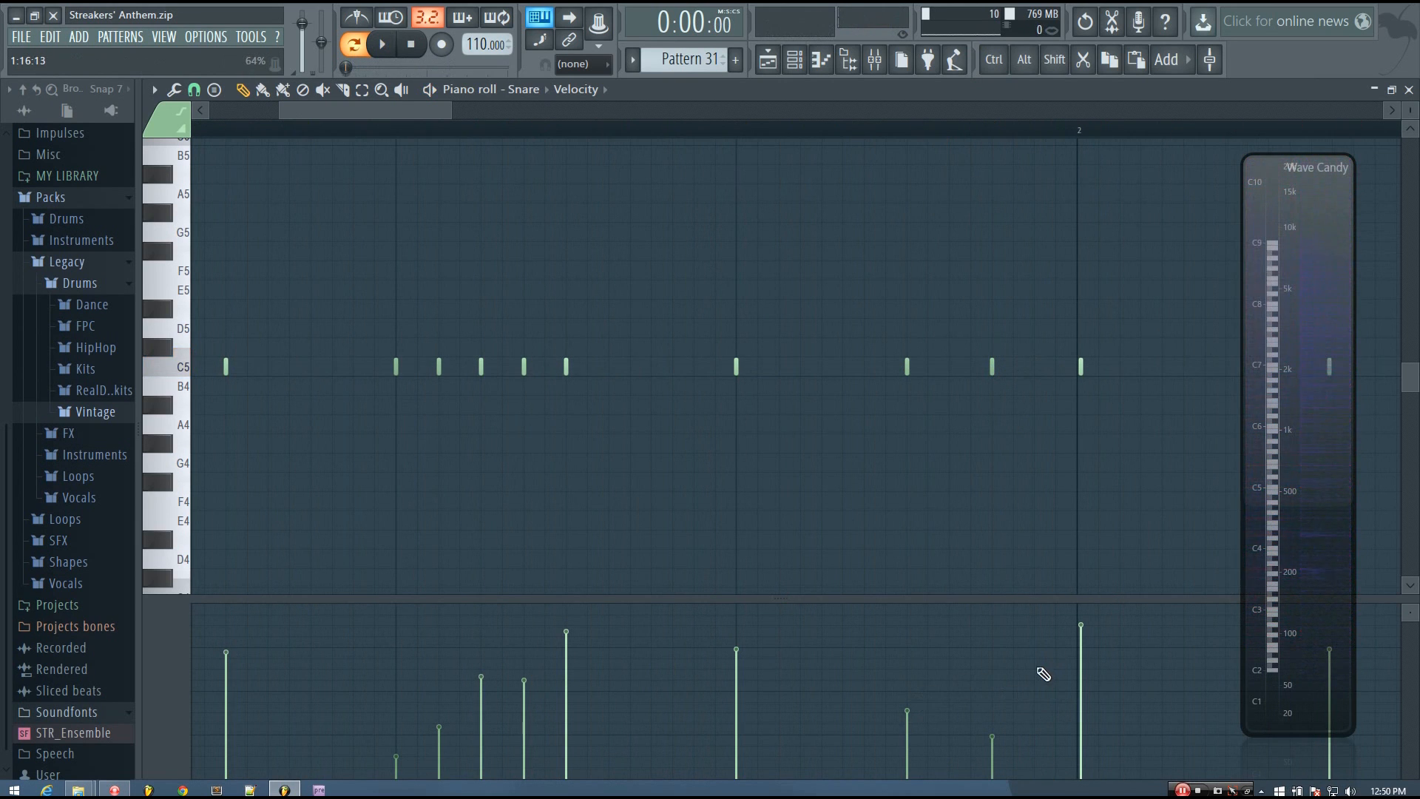
# Try a louder C5 ghost note at 1:16:12, audition the pattern with it, and delete it
pyautogui.click(1034, 367)
pyautogui.press('space')
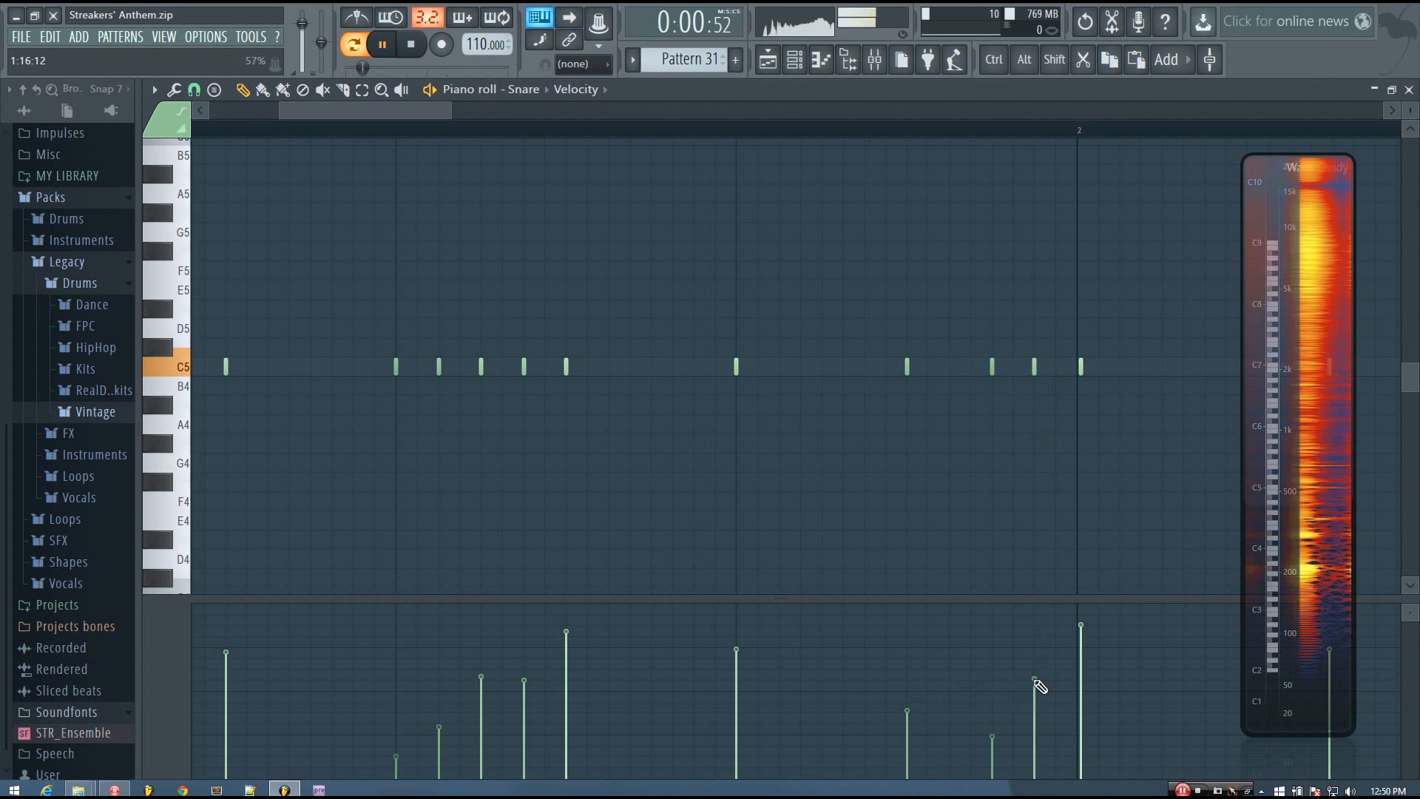
pyautogui.scroll(-2, 1008, 539)
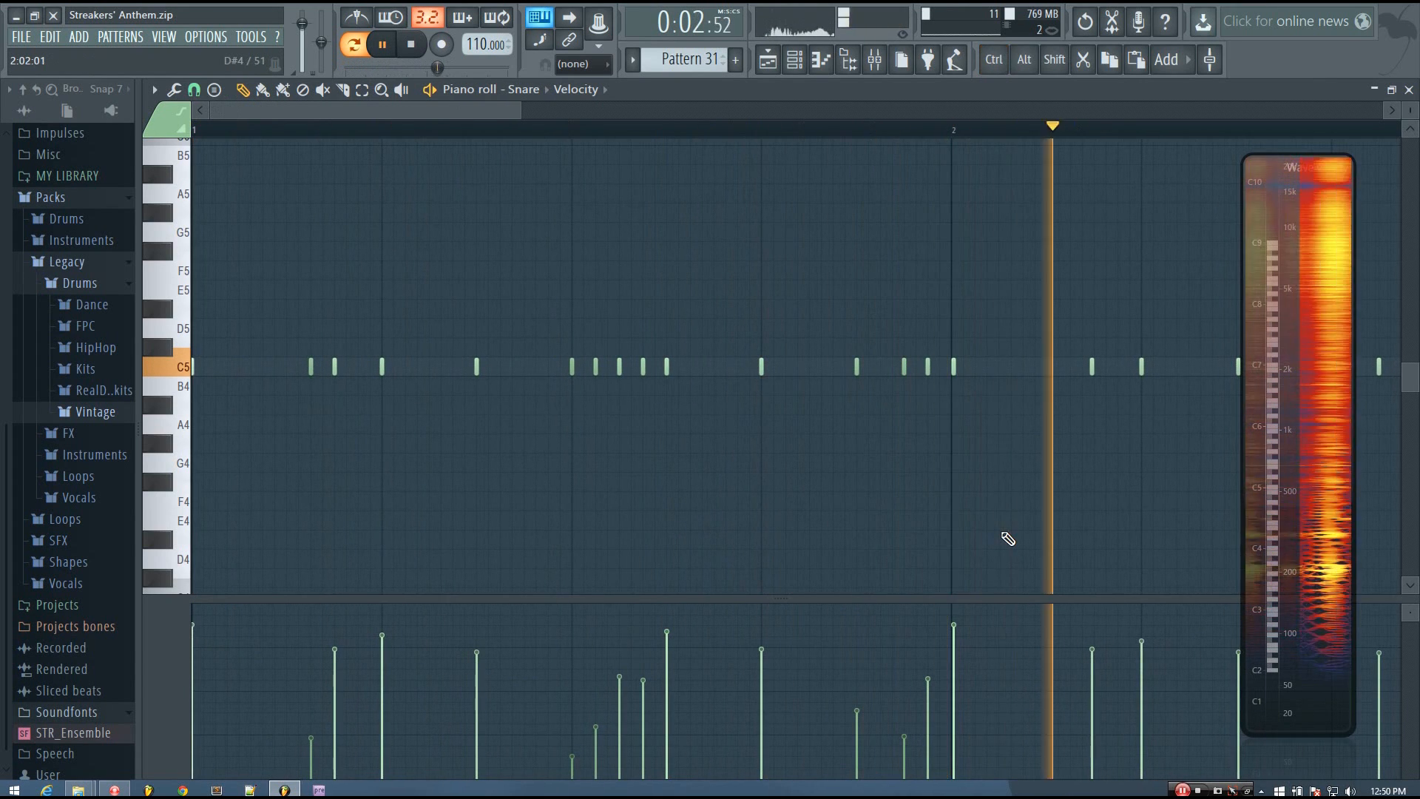
pyautogui.press('space')
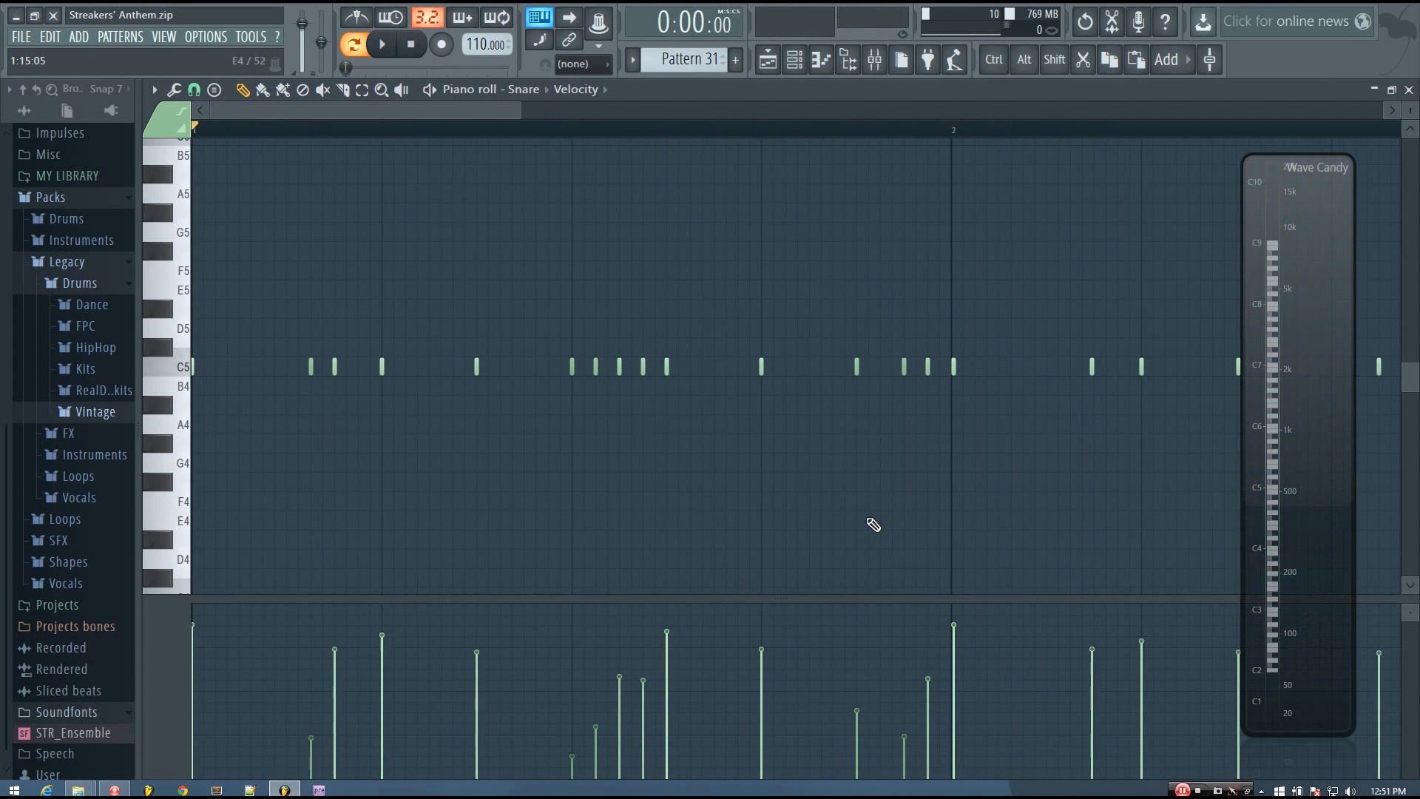
pyautogui.press('space')
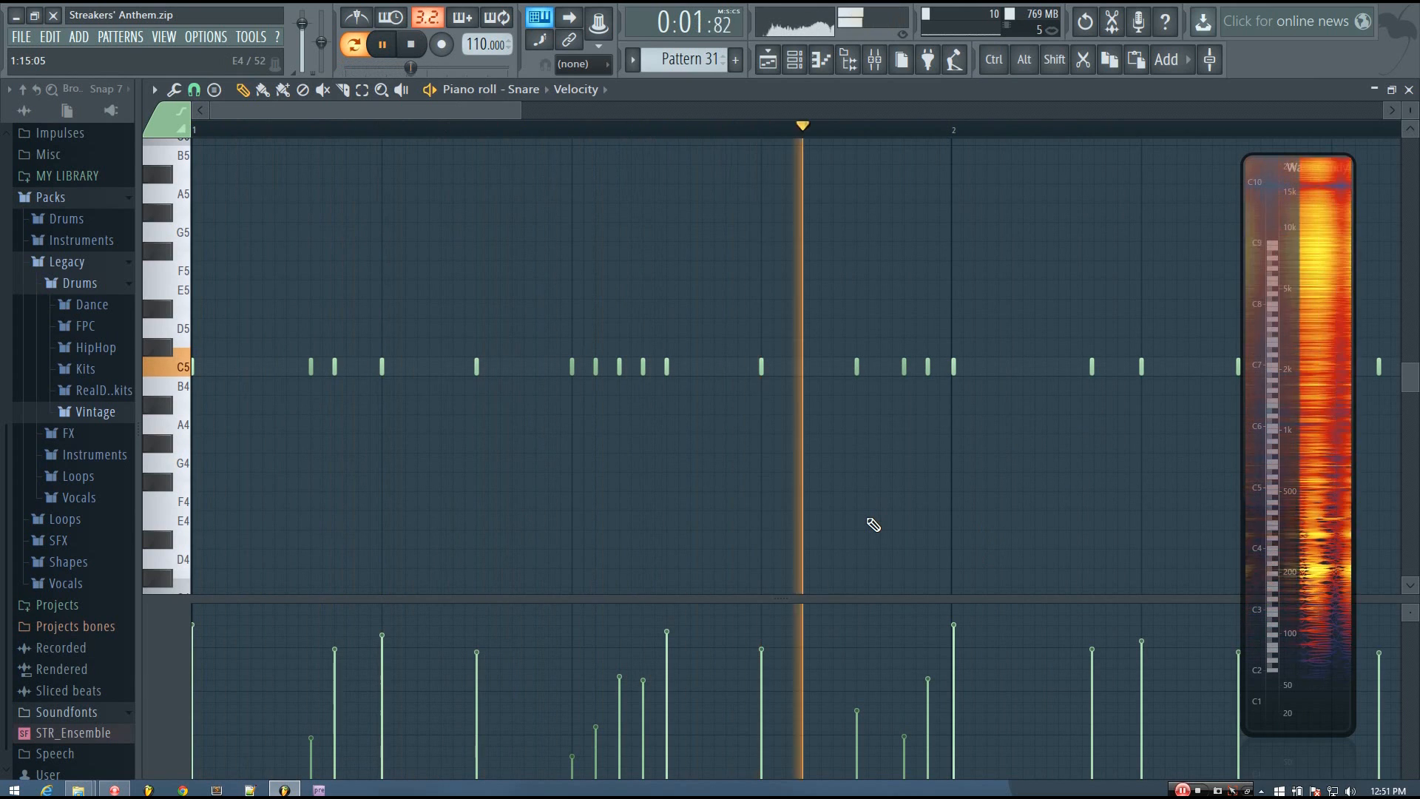
pyautogui.rightClick(928, 369)
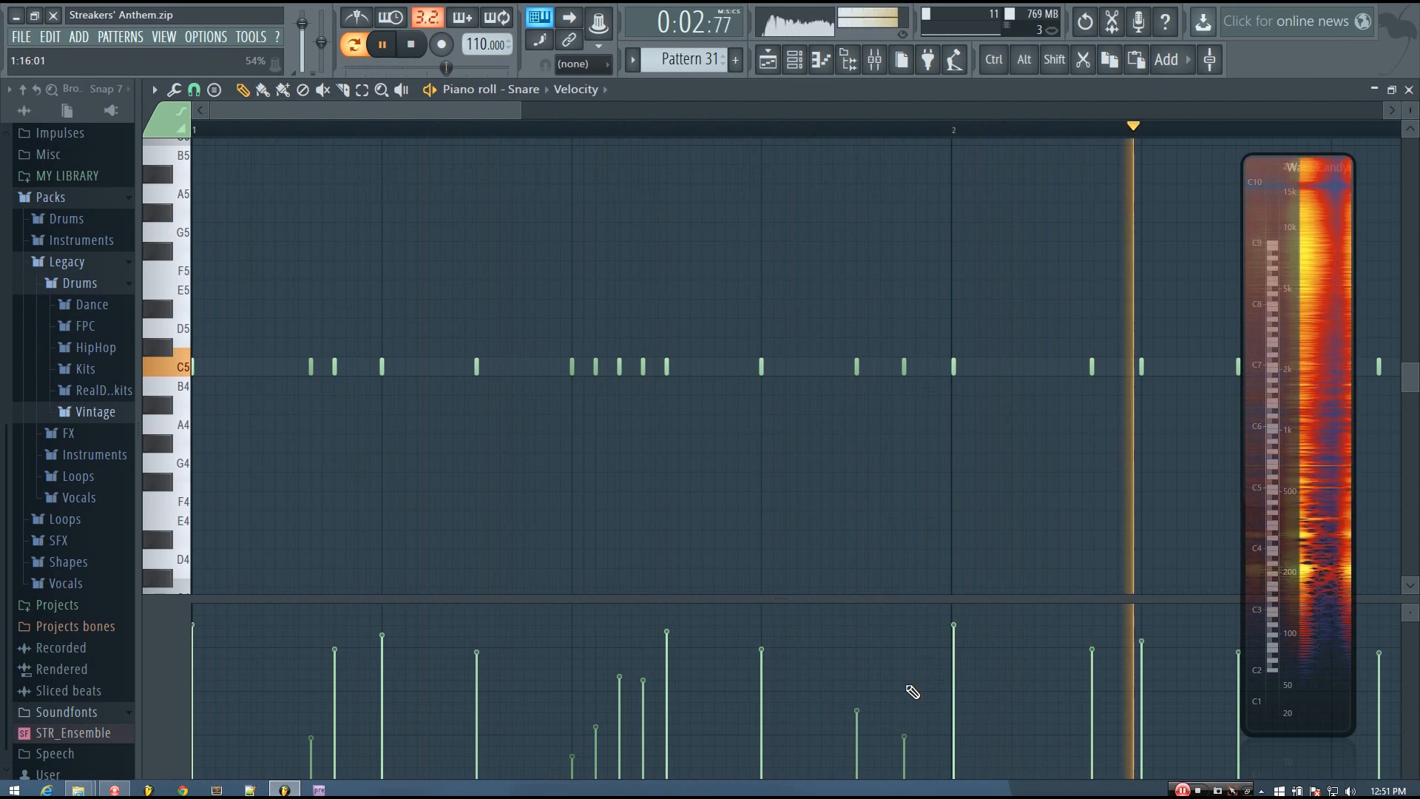
pyautogui.press('space')
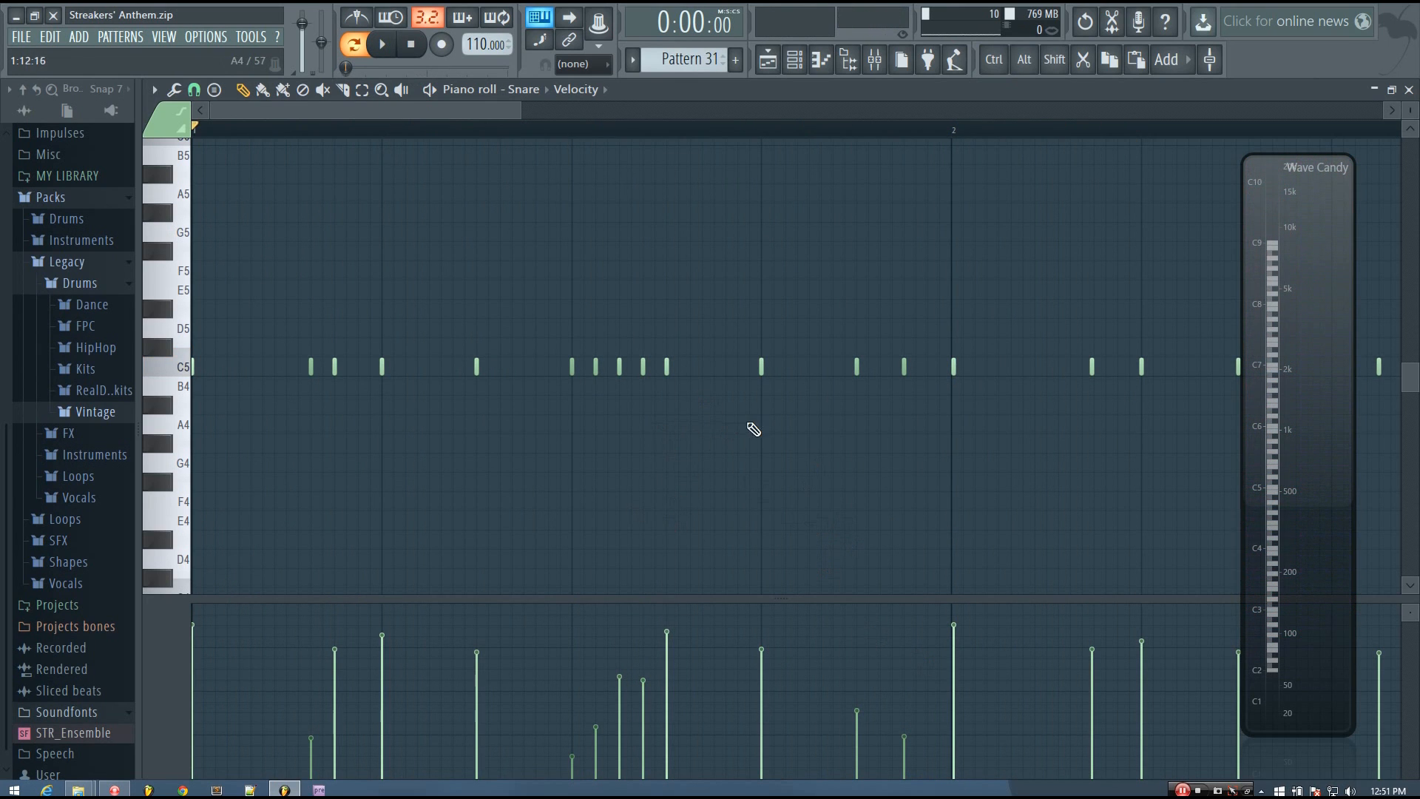
# Play the two-bar Snare pattern with its ghost notes to review the groove
pyautogui.keyDown('ctrl'); pyautogui.scroll(-2, 744, 420); pyautogui.keyUp('ctrl')
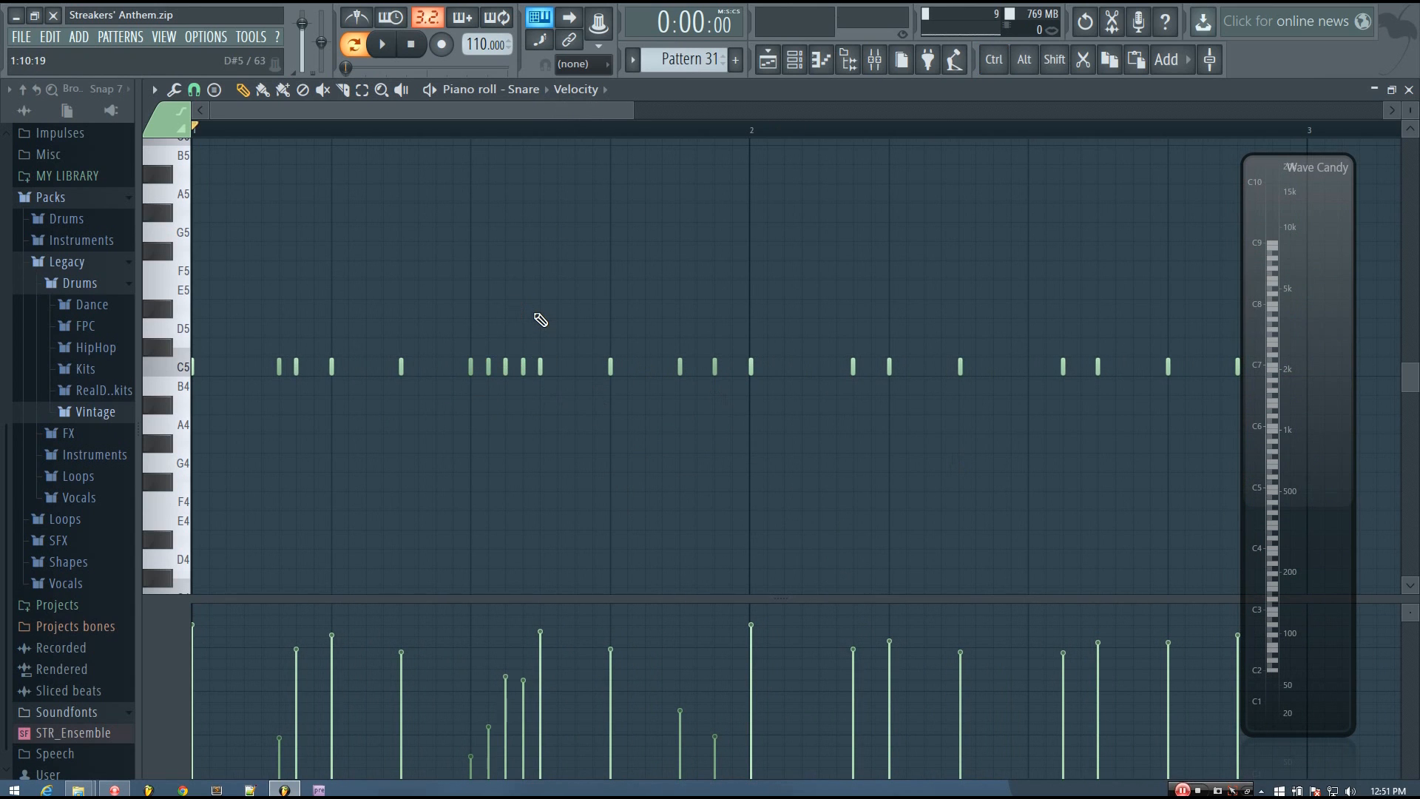
pyautogui.press('space')
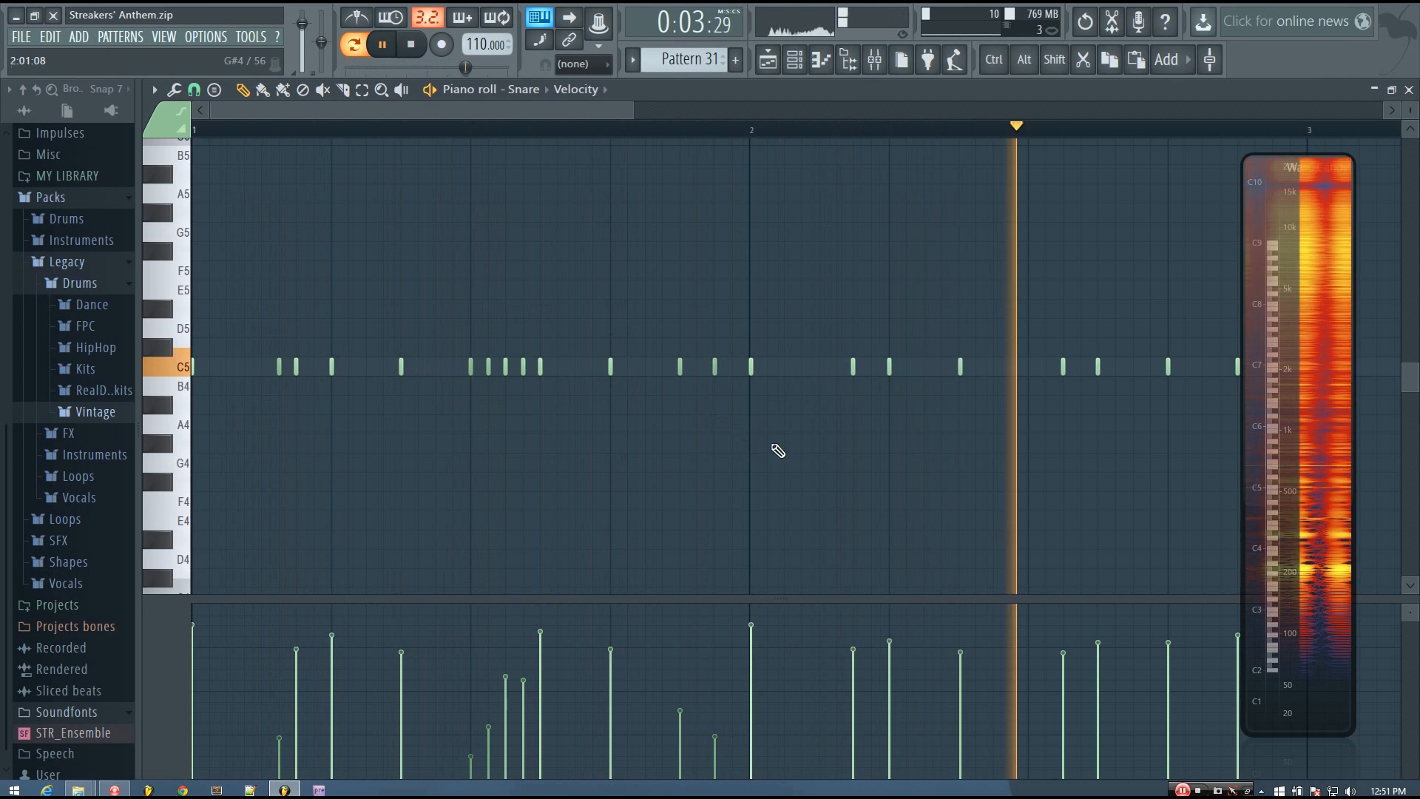
pyautogui.press('space')
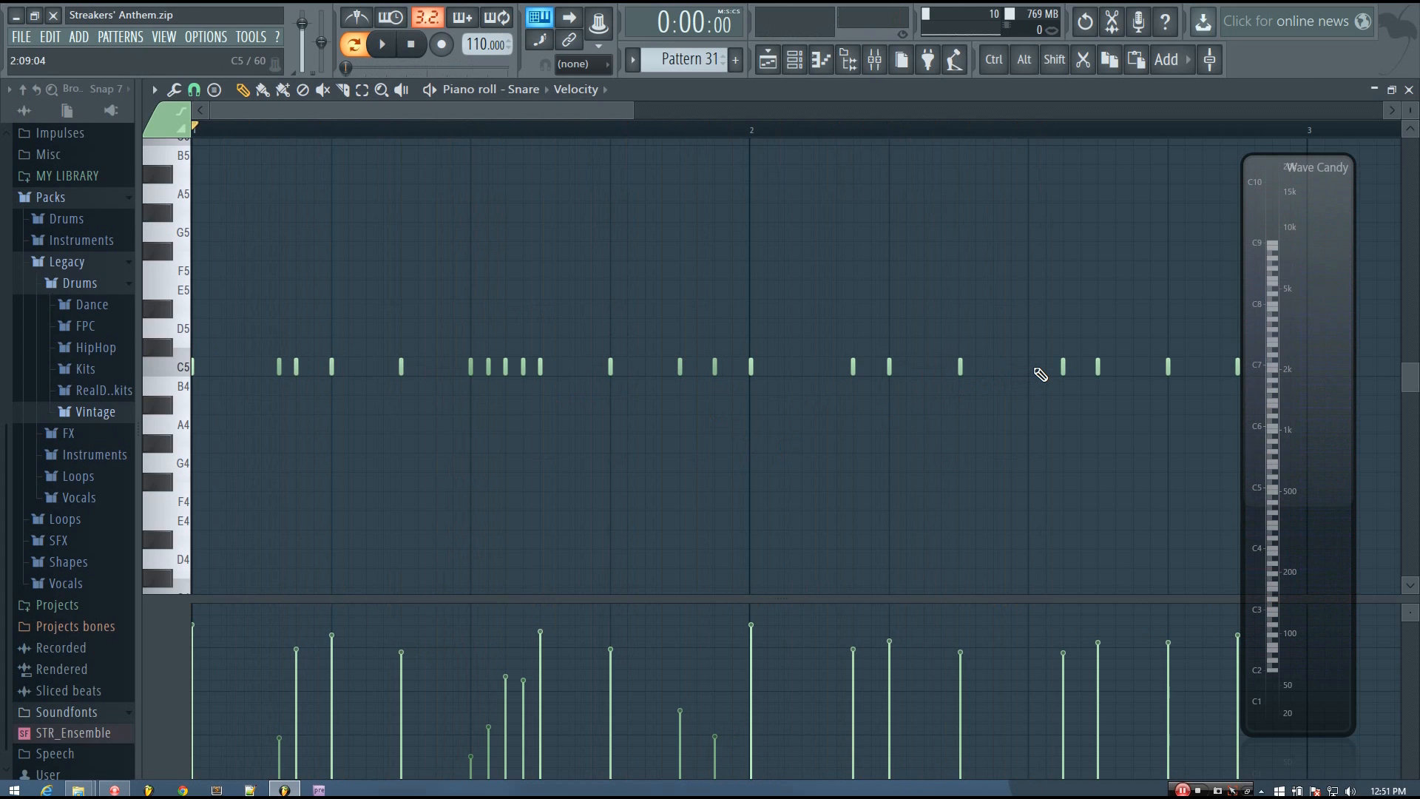
pyautogui.scroll(-1, 646, 226)
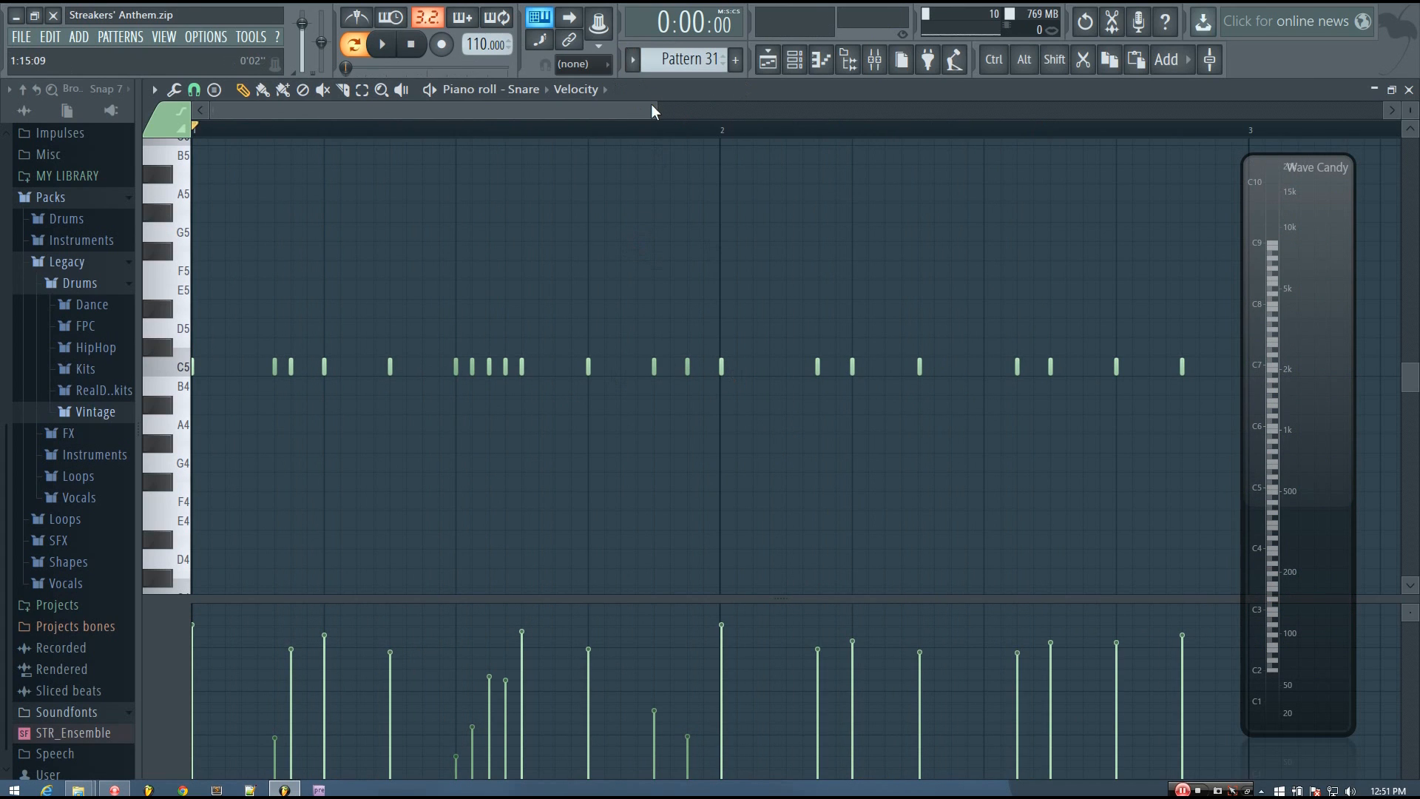
pyautogui.moveTo(1272, 365); pyautogui.dragTo(1282, 370)
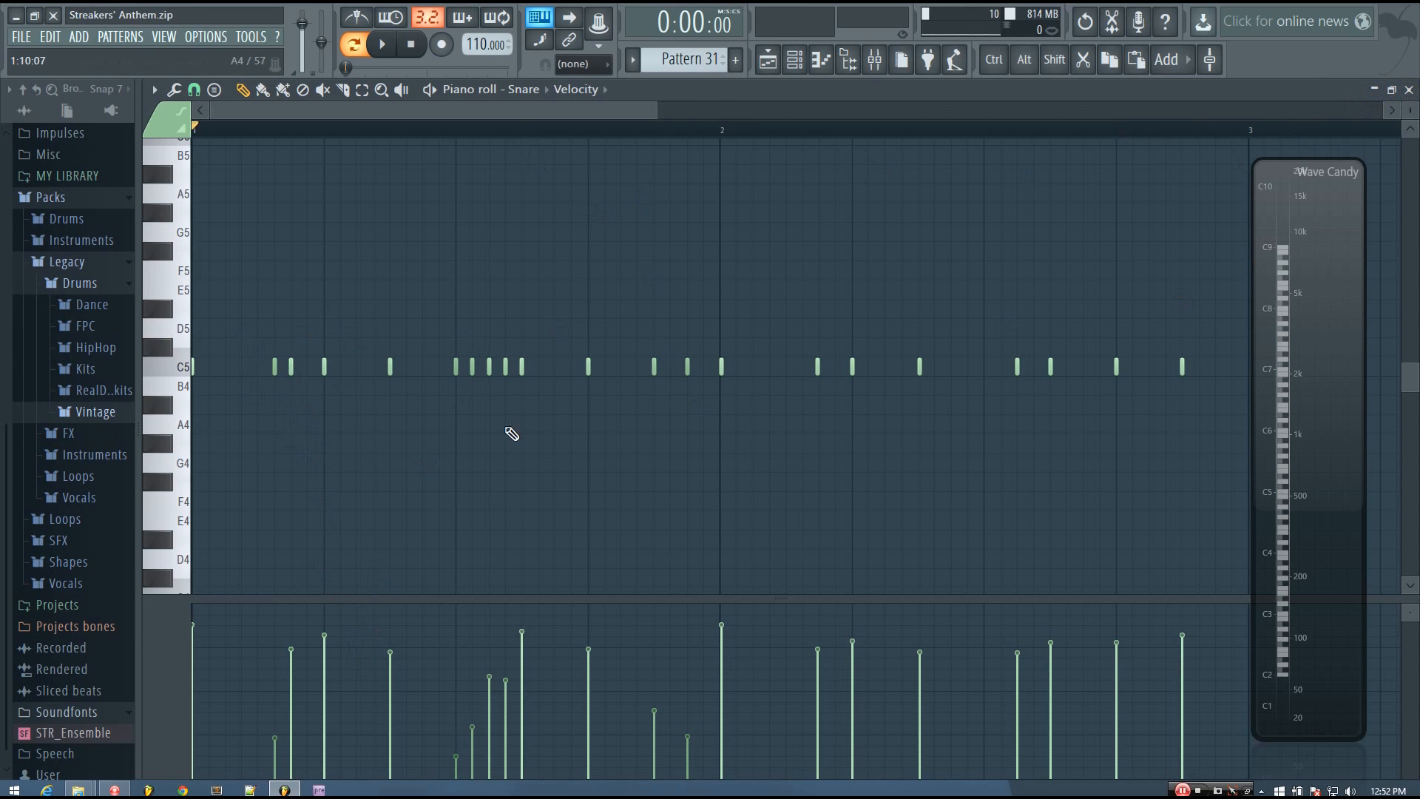
# Close this piano roll, open the Snare notes of Pattern 32 from the playlist, and start playback
pyautogui.click(1410, 90)
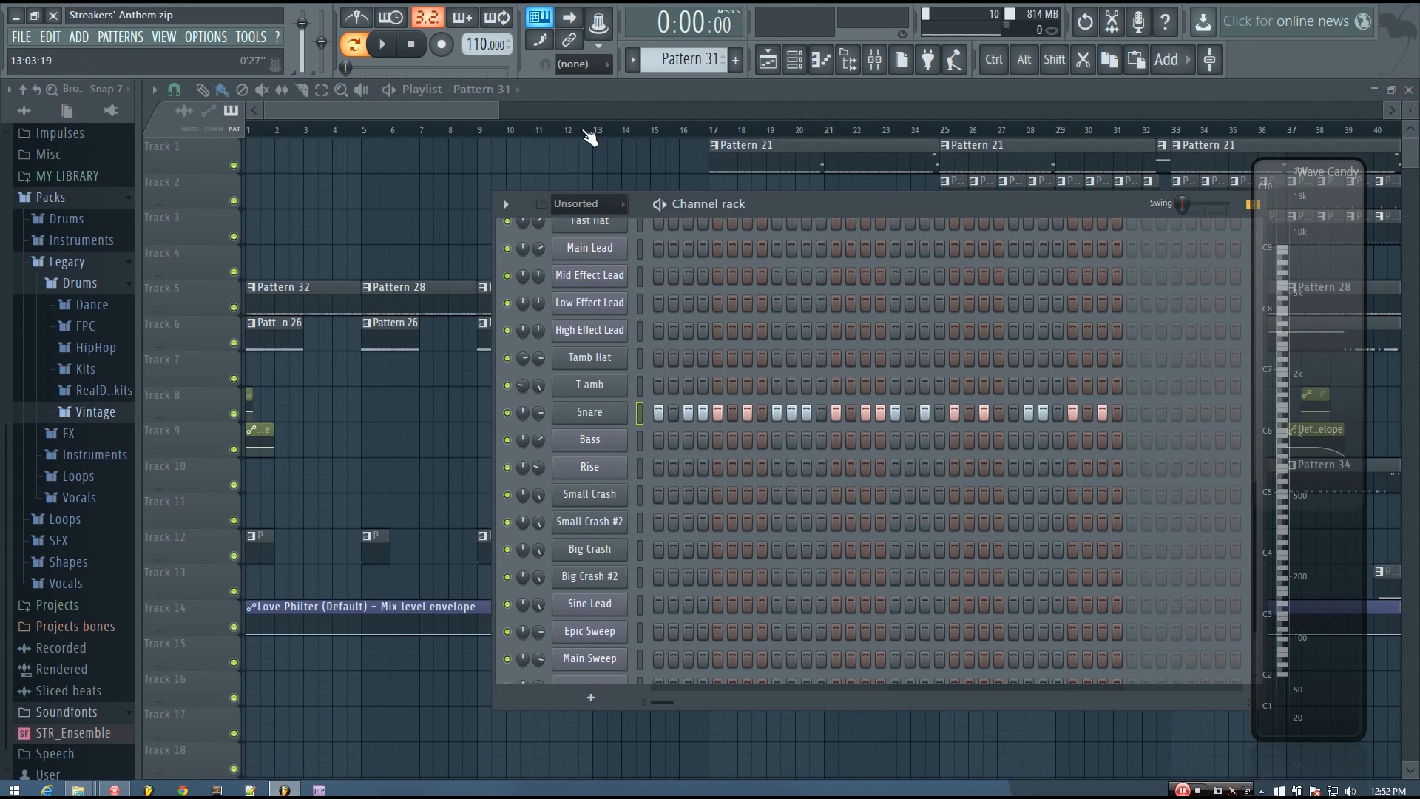
pyautogui.doubleClick(320, 291)
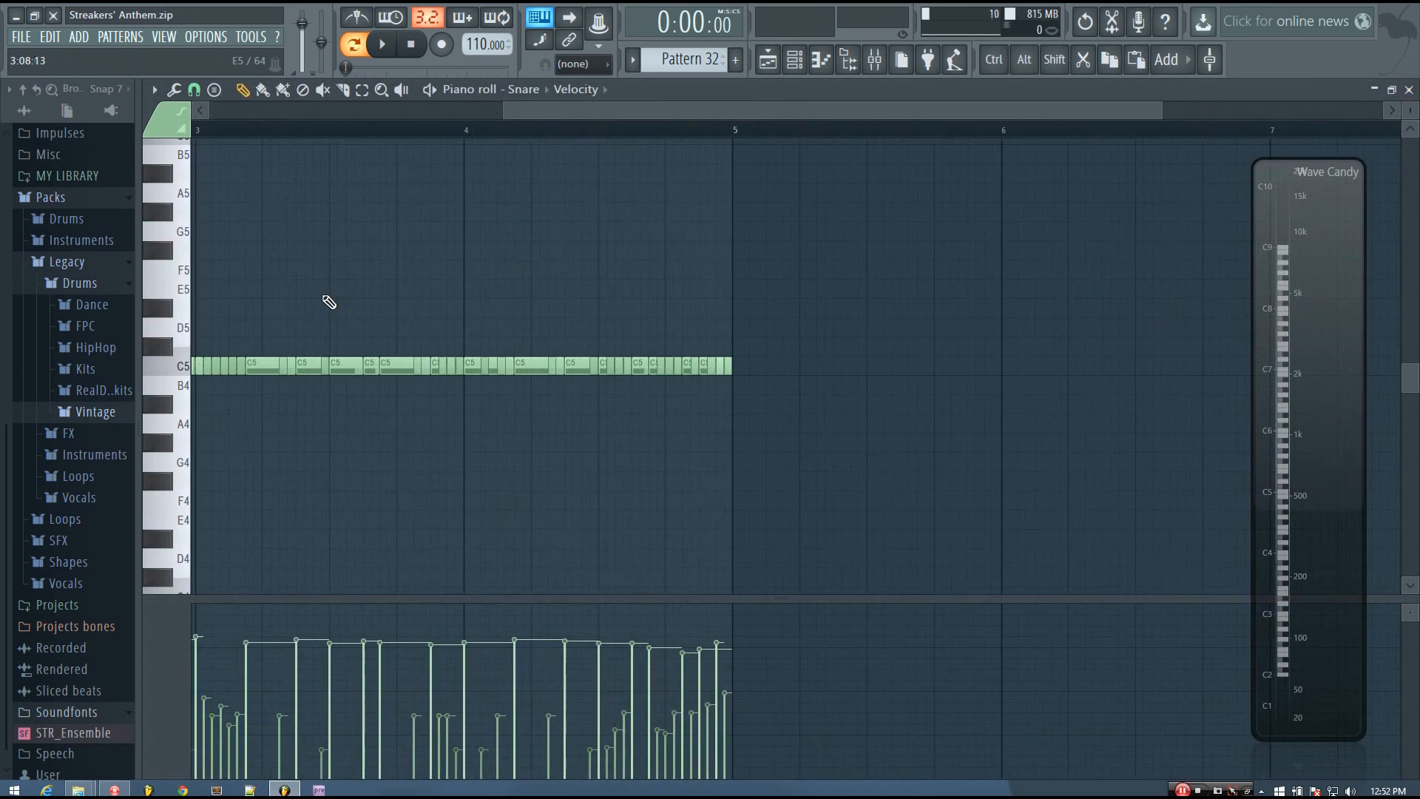
pyautogui.click(414, 45)
pyautogui.press('space')
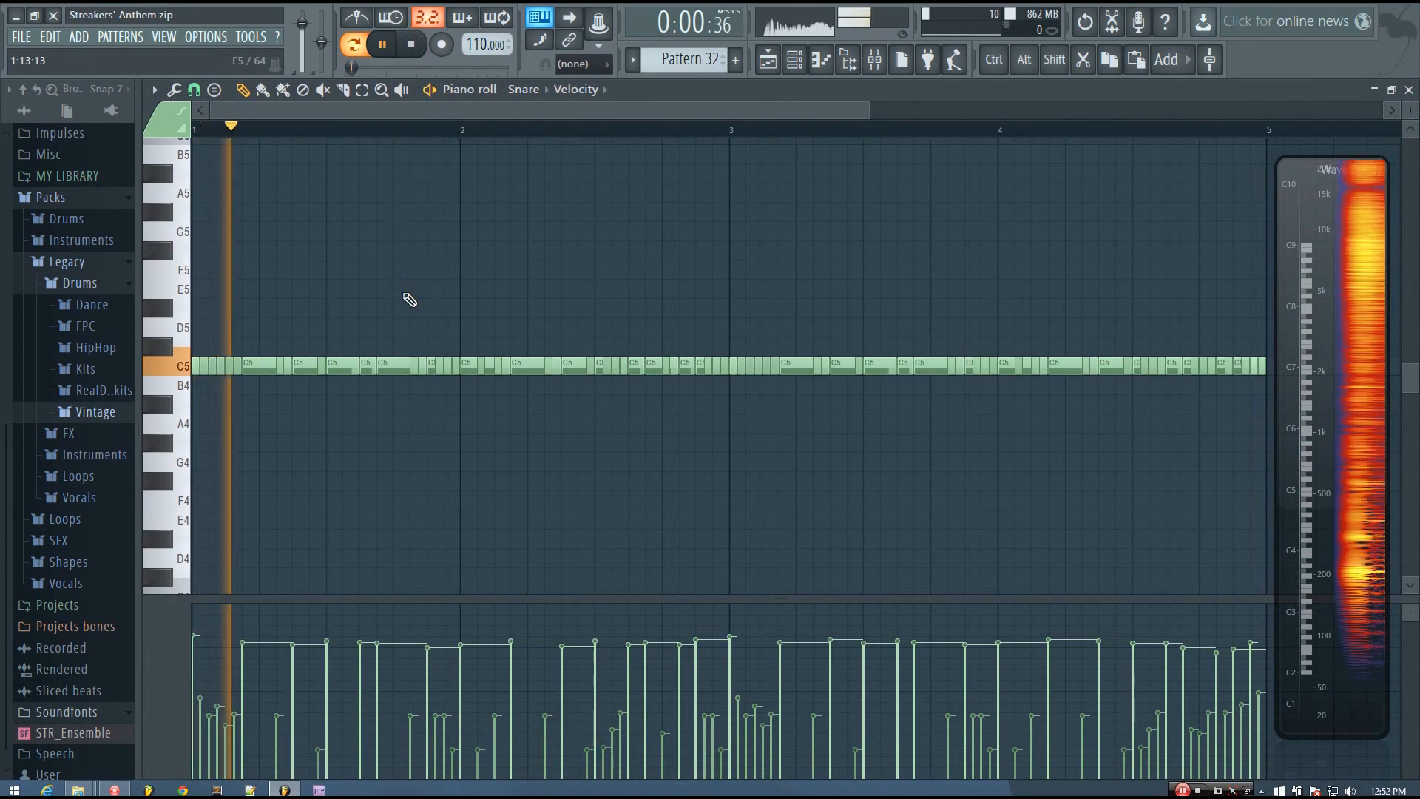
# Enlarge the velocity lane and examine the accent and ghost-note velocities across Pattern 32 during playback
pyautogui.scroll(-1, 409, 304)
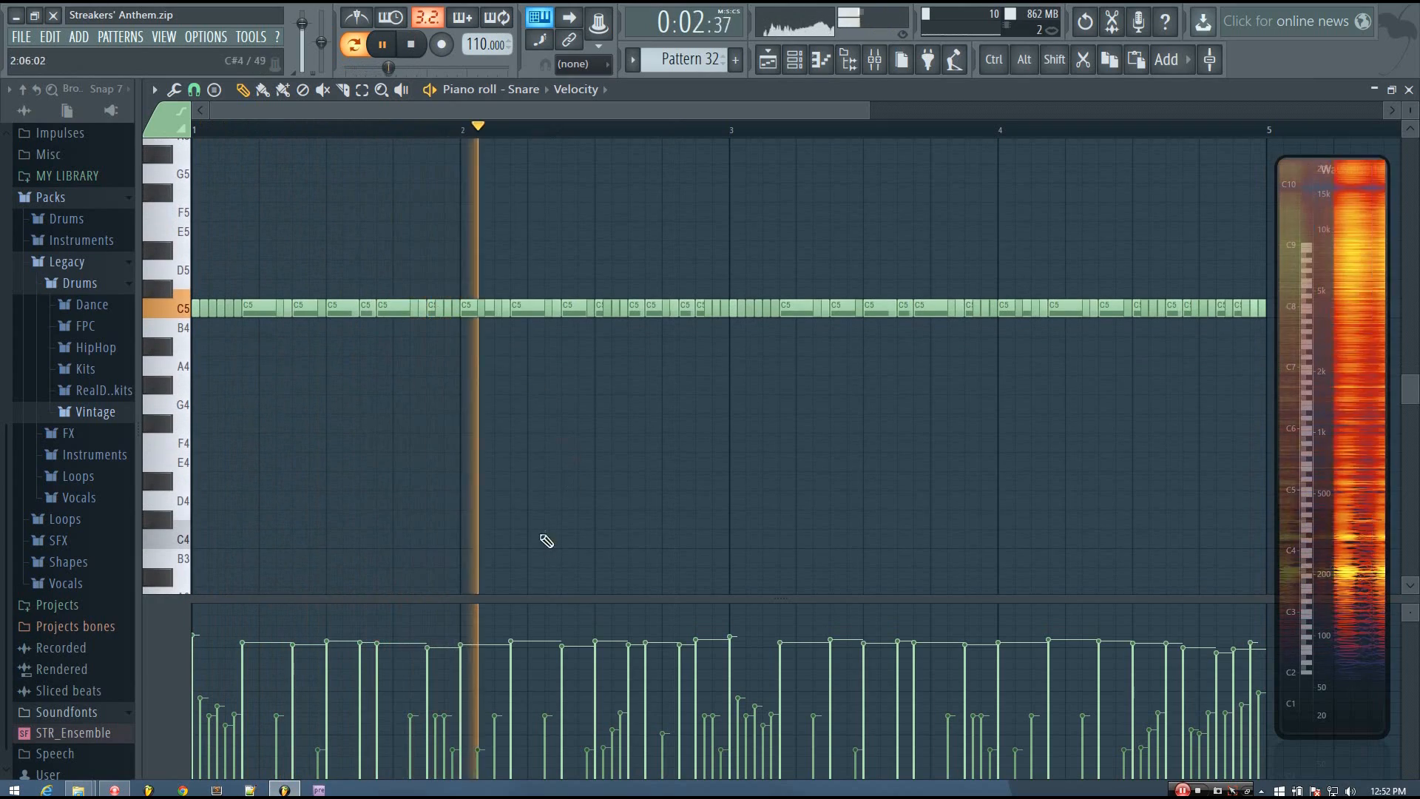
pyautogui.moveTo(549, 602); pyautogui.dragTo(574, 501)
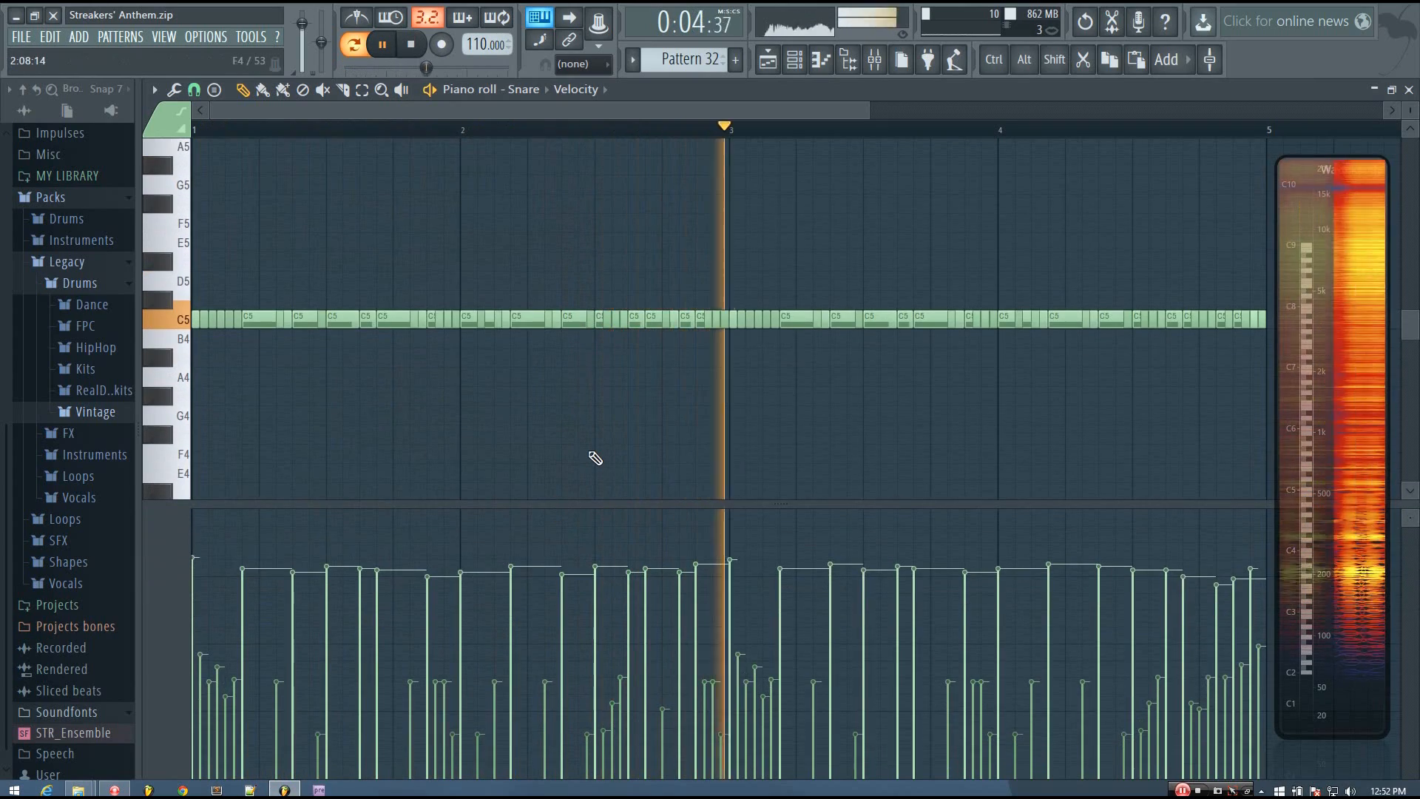
pyautogui.scroll(-1, 595, 458)
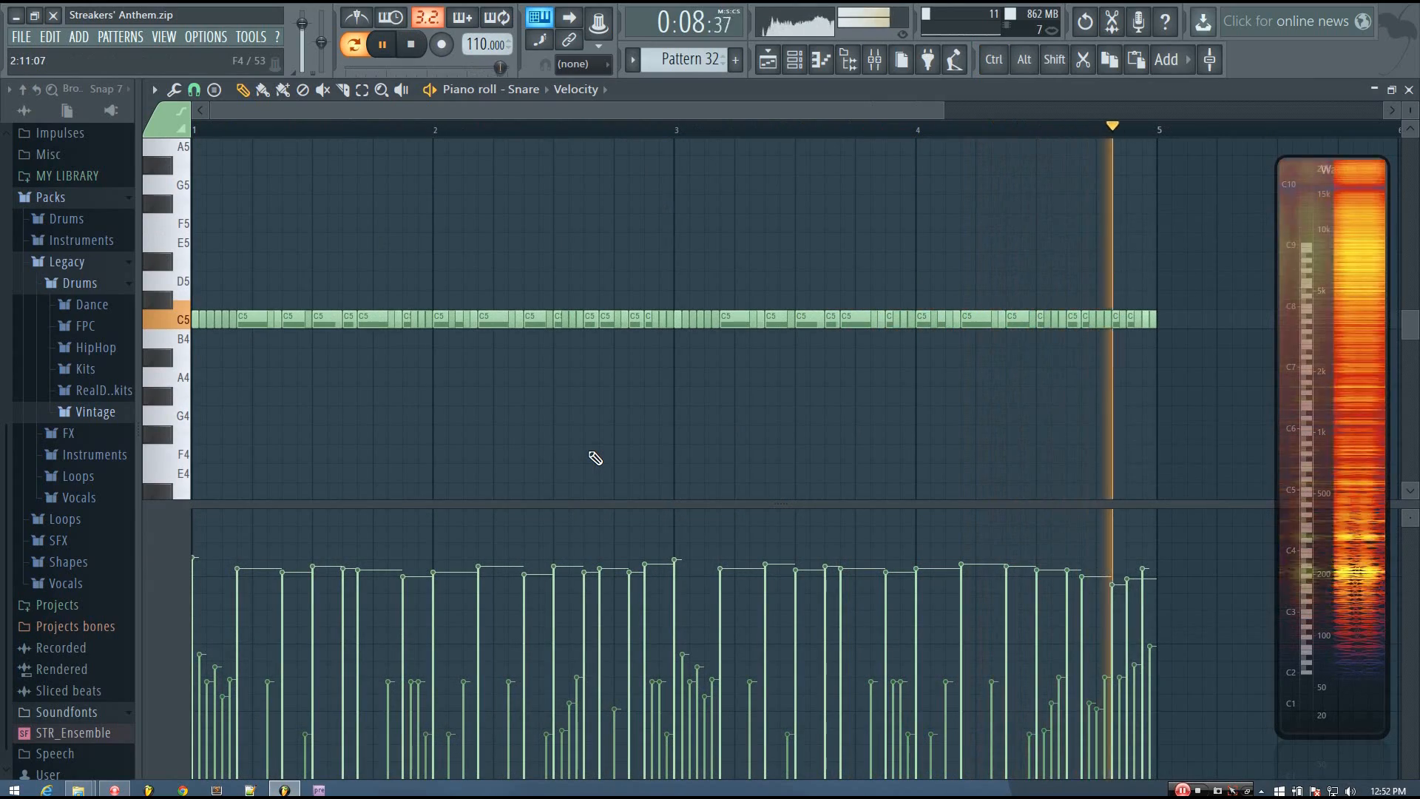
pyautogui.press('space')
pyautogui.scroll(3, 238, 444)
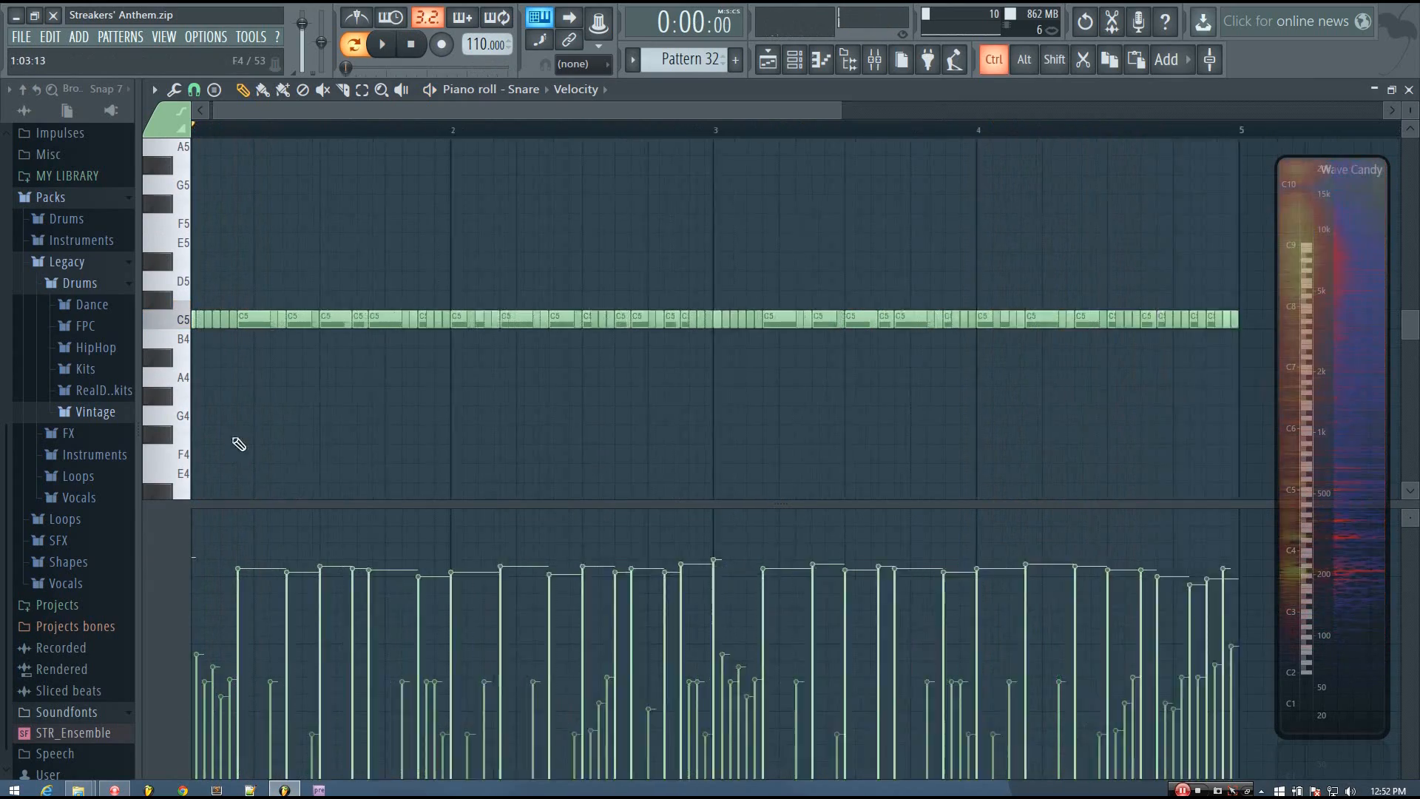
pyautogui.scroll(1, 296, 267)
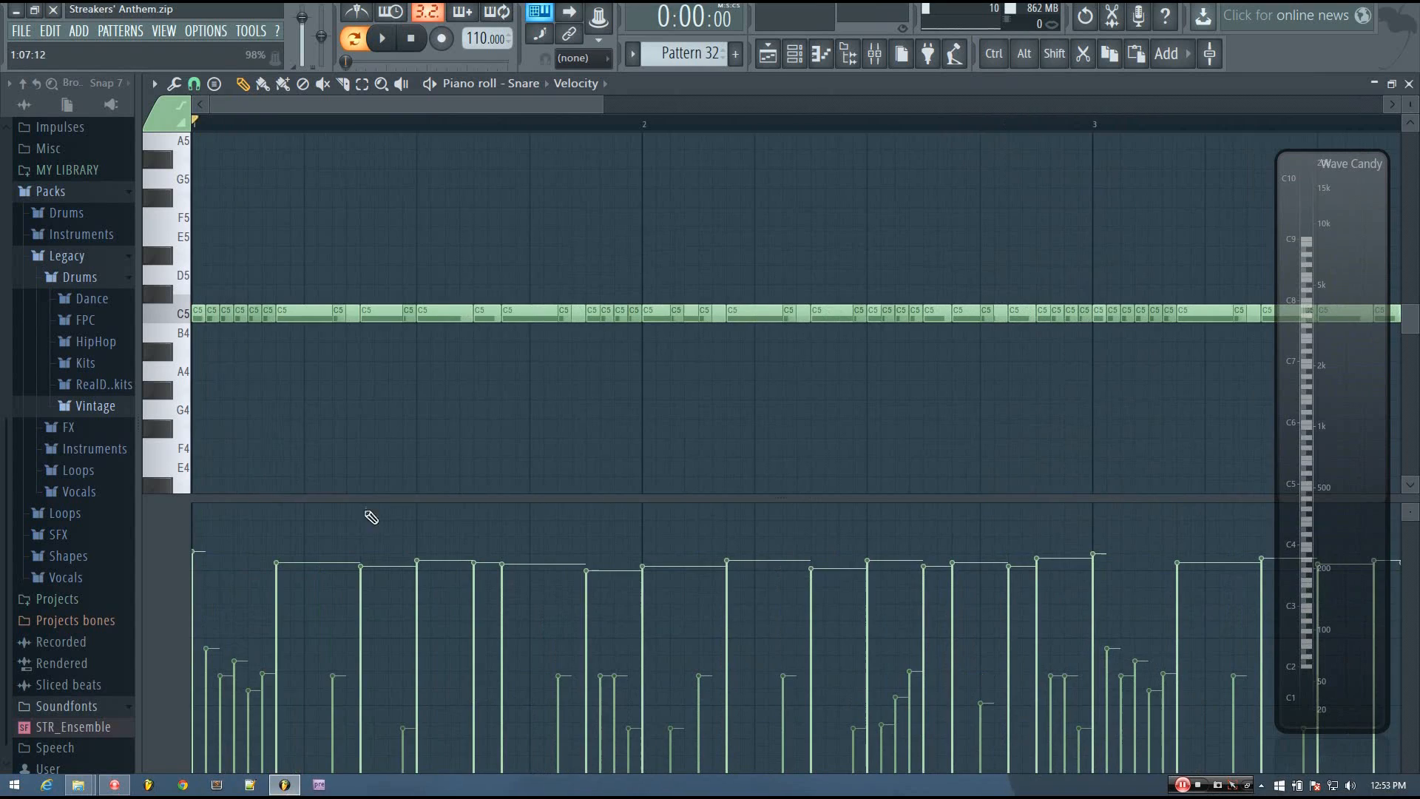
# Clone Pattern 32 into a new pattern
pyautogui.click(684, 59)
pyautogui.click(842, 160)
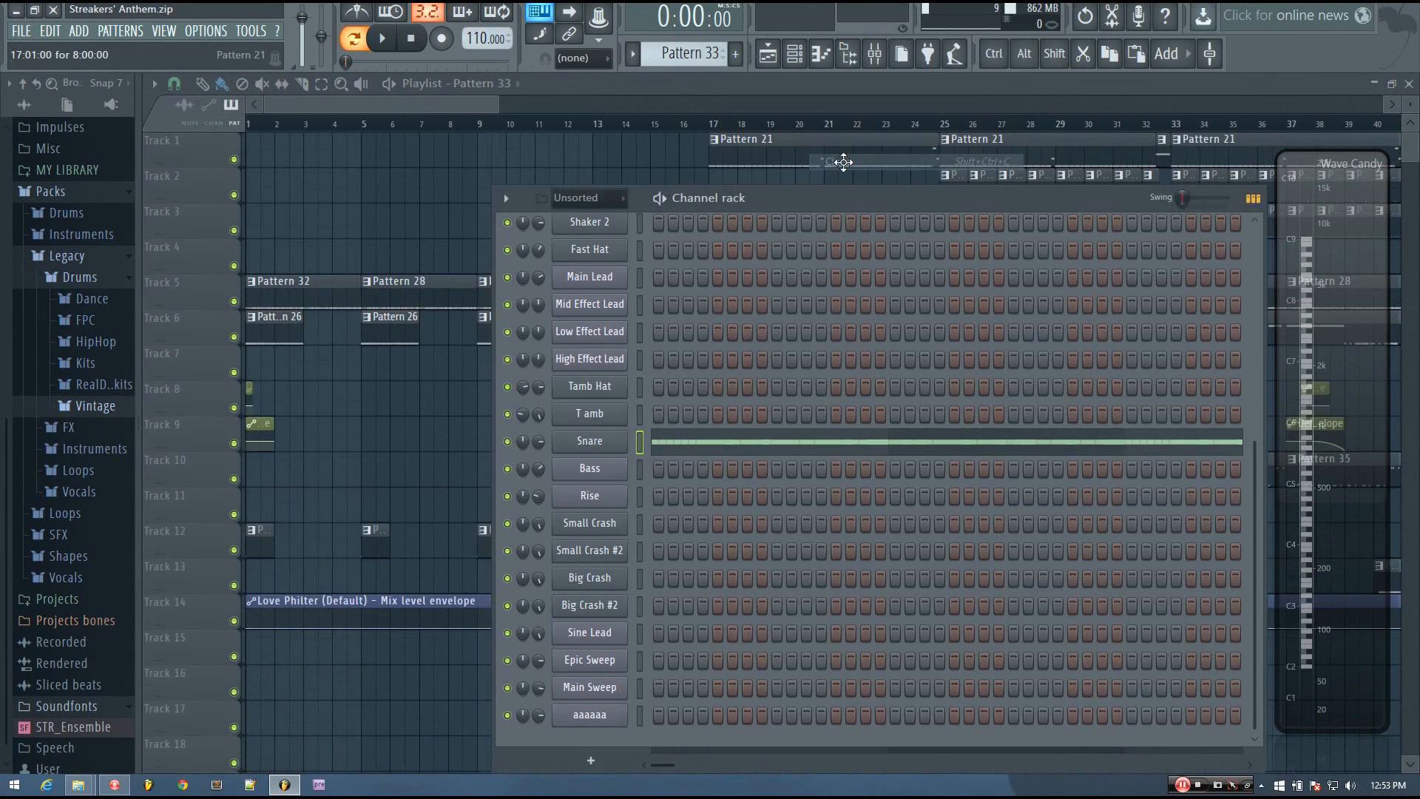
# Open the Snare notes of Pattern 33 and delete the run of ghost notes right after the opening hit
pyautogui.click(788, 452)
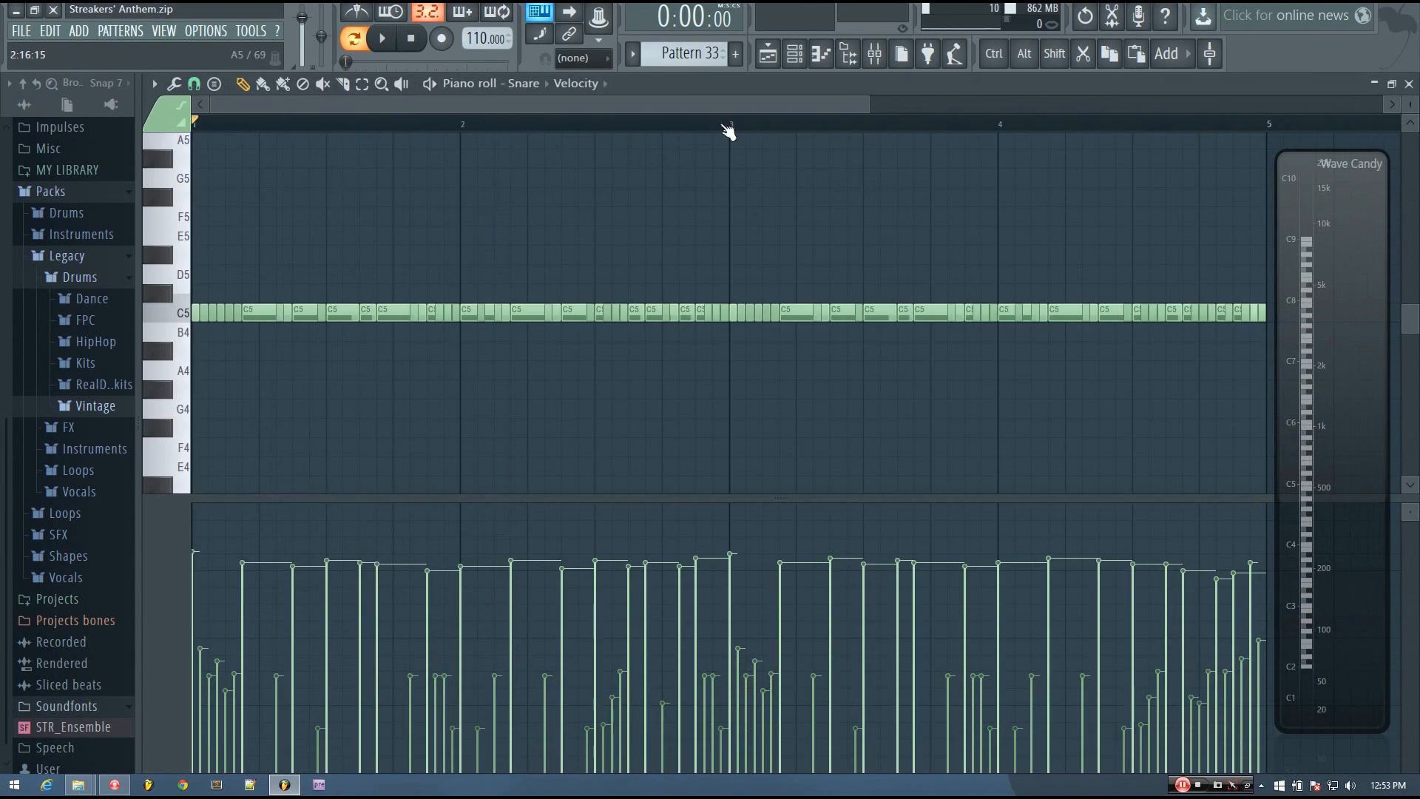
pyautogui.scroll(1, 685, 59)
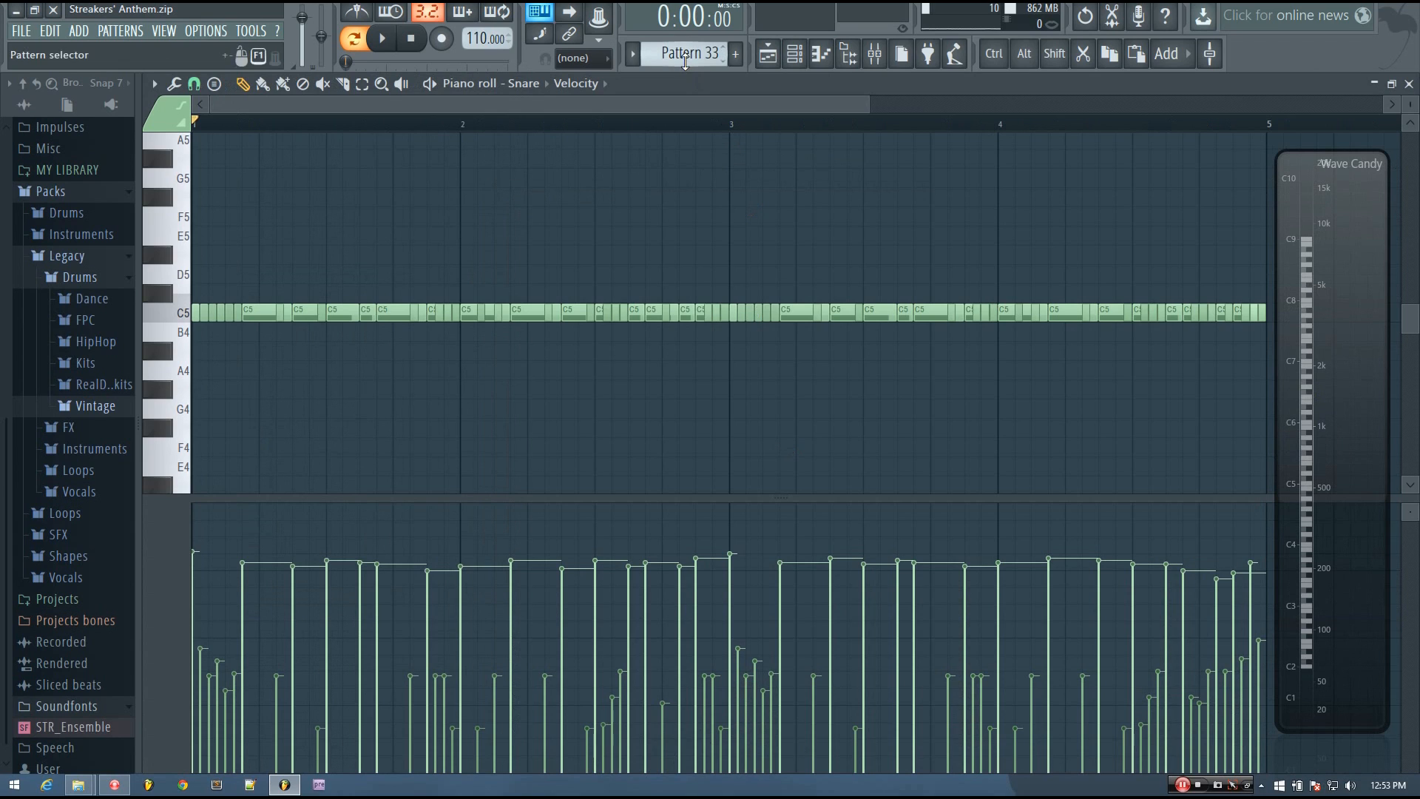
pyautogui.rightClick(203, 314)
pyautogui.rightClick(213, 314)
pyautogui.rightClick(220, 314)
pyautogui.rightClick(228, 315)
pyautogui.rightClick(237, 314)
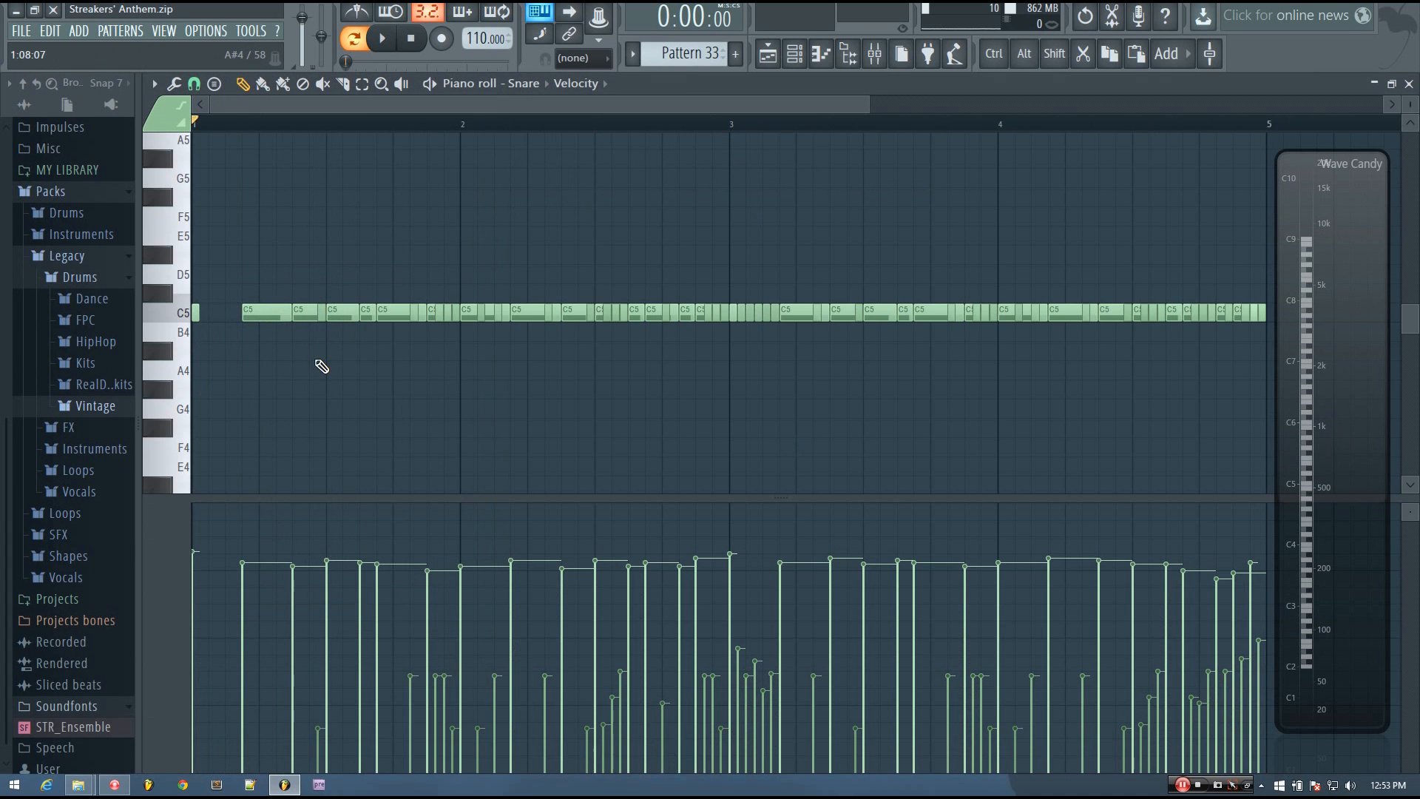
# Delete the remaining low-velocity ghost notes in bar 1 of Pattern 33
pyautogui.scroll(3, 321, 365)
pyautogui.moveTo(406, 105); pyautogui.dragTo(333, 107)
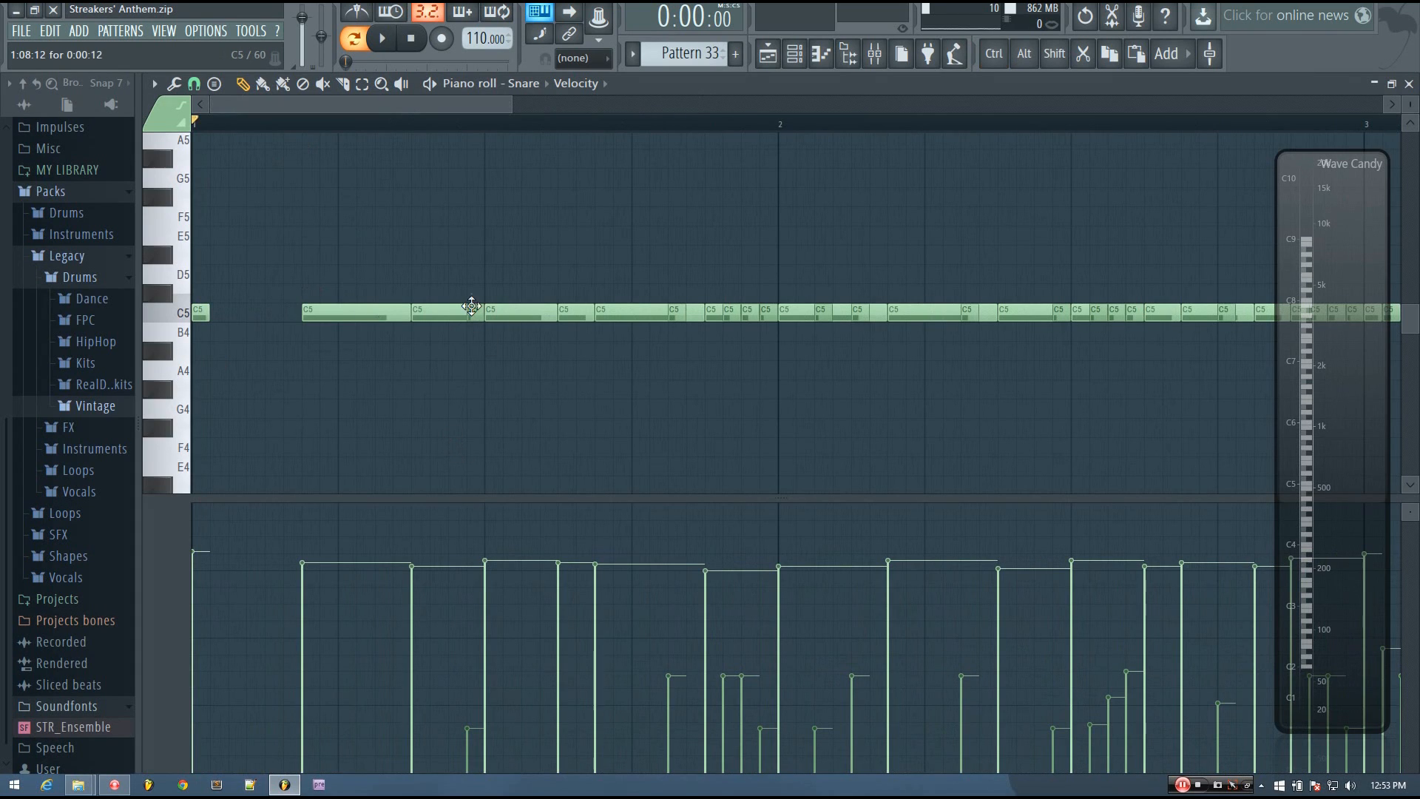
pyautogui.rightClick(673, 314)
pyautogui.rightClick(724, 315)
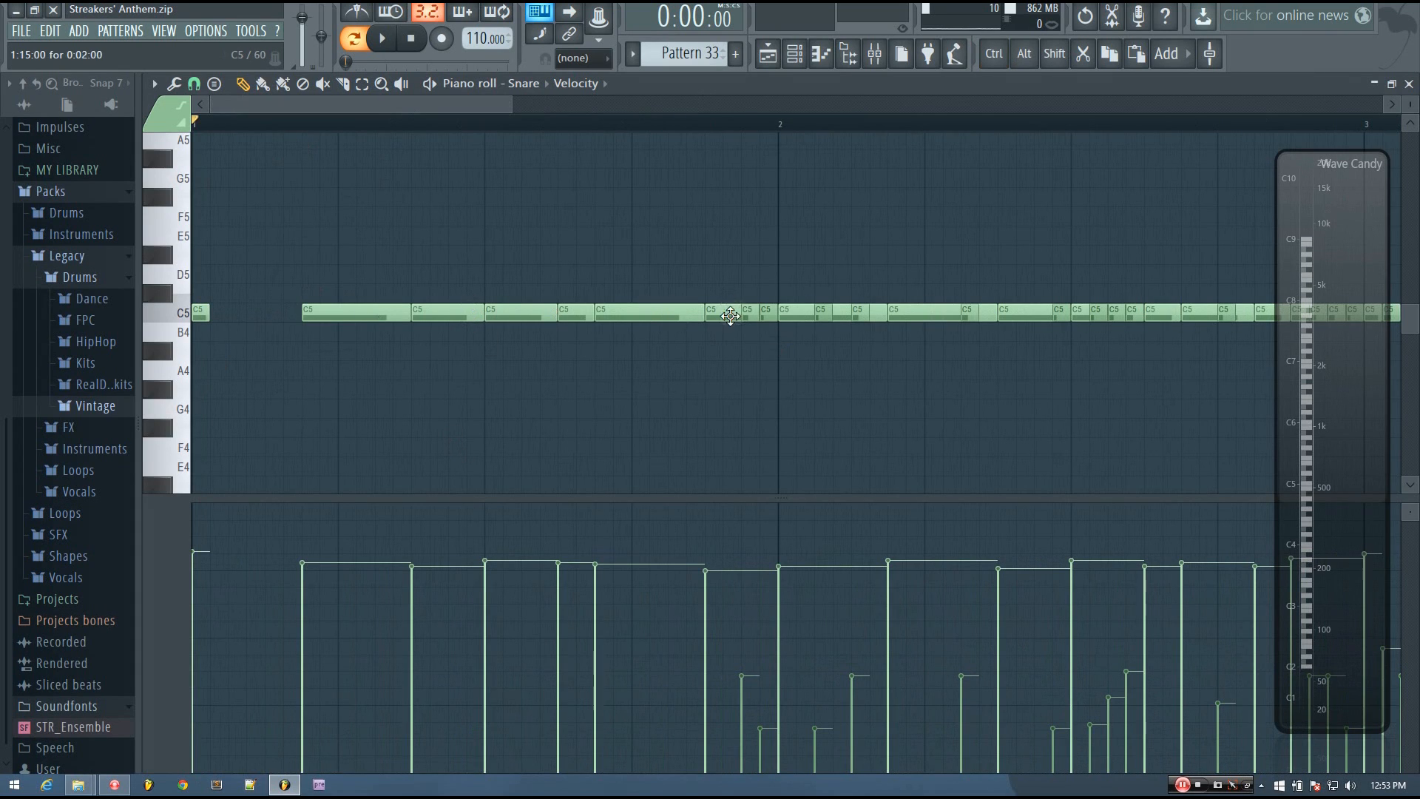
pyautogui.rightClick(745, 317)
pyautogui.rightClick(763, 316)
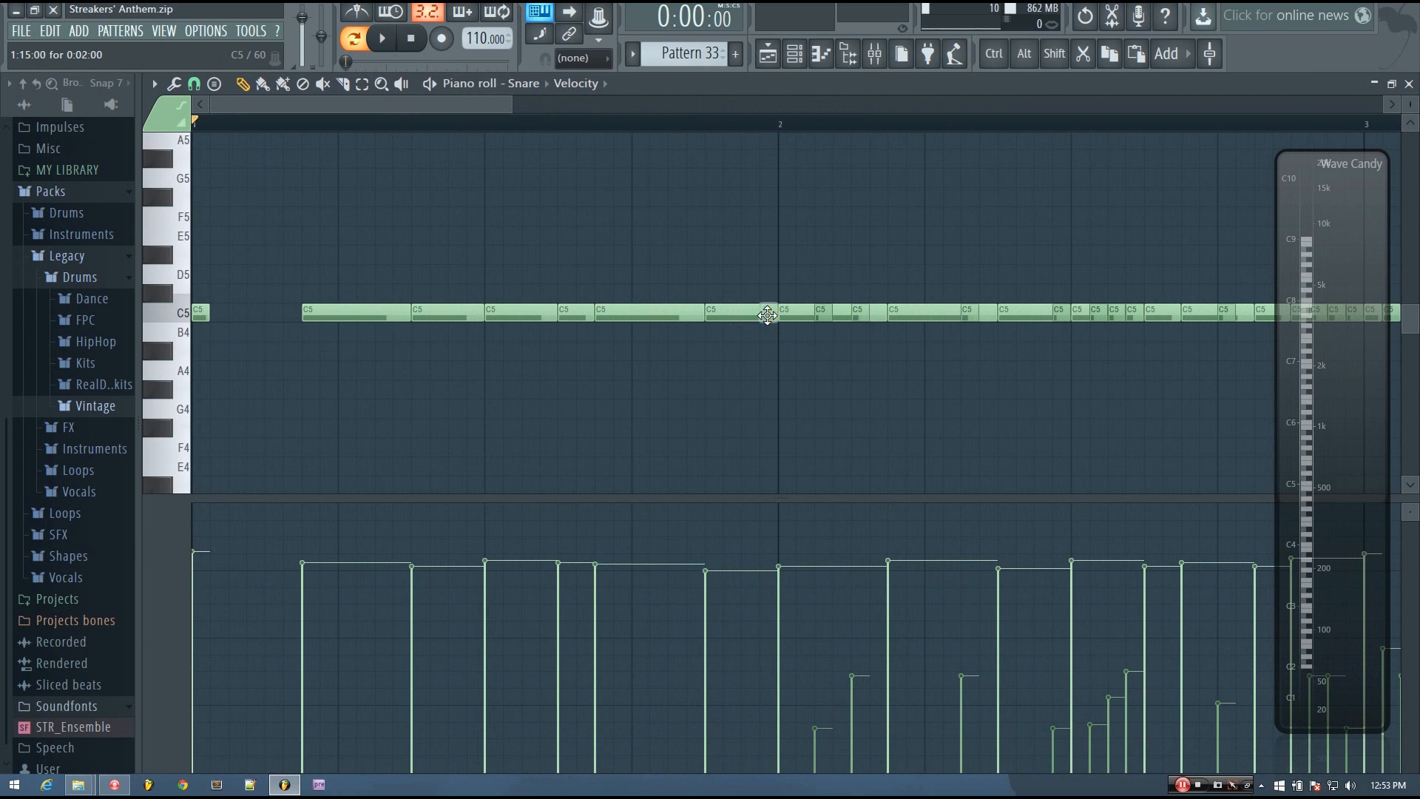
# Delete the low-velocity ghost notes from bars 2 to 4 of Pattern 33, keeping only the accented hits
pyautogui.rightClick(823, 314)
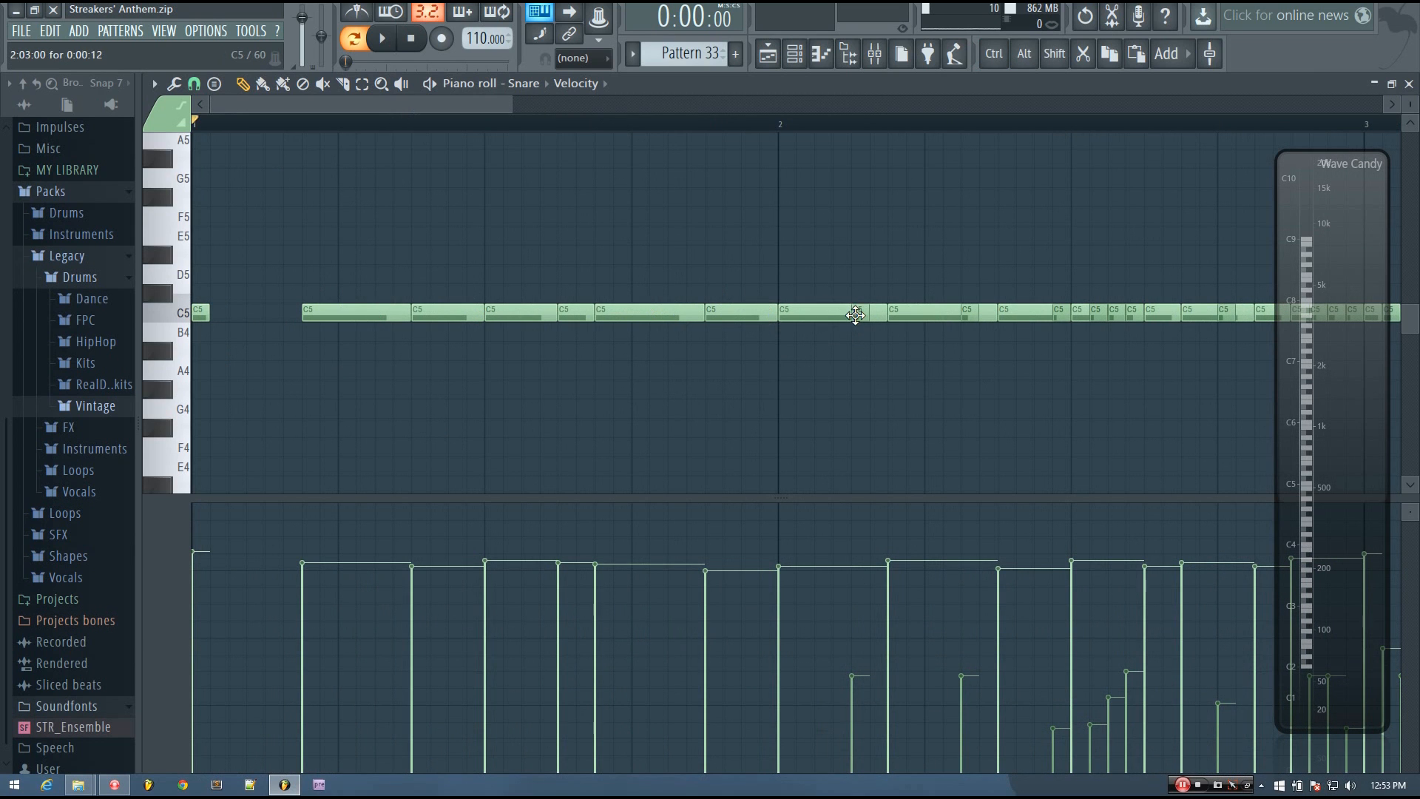
pyautogui.rightClick(855, 315)
pyautogui.hscroll(4, 850, 333)
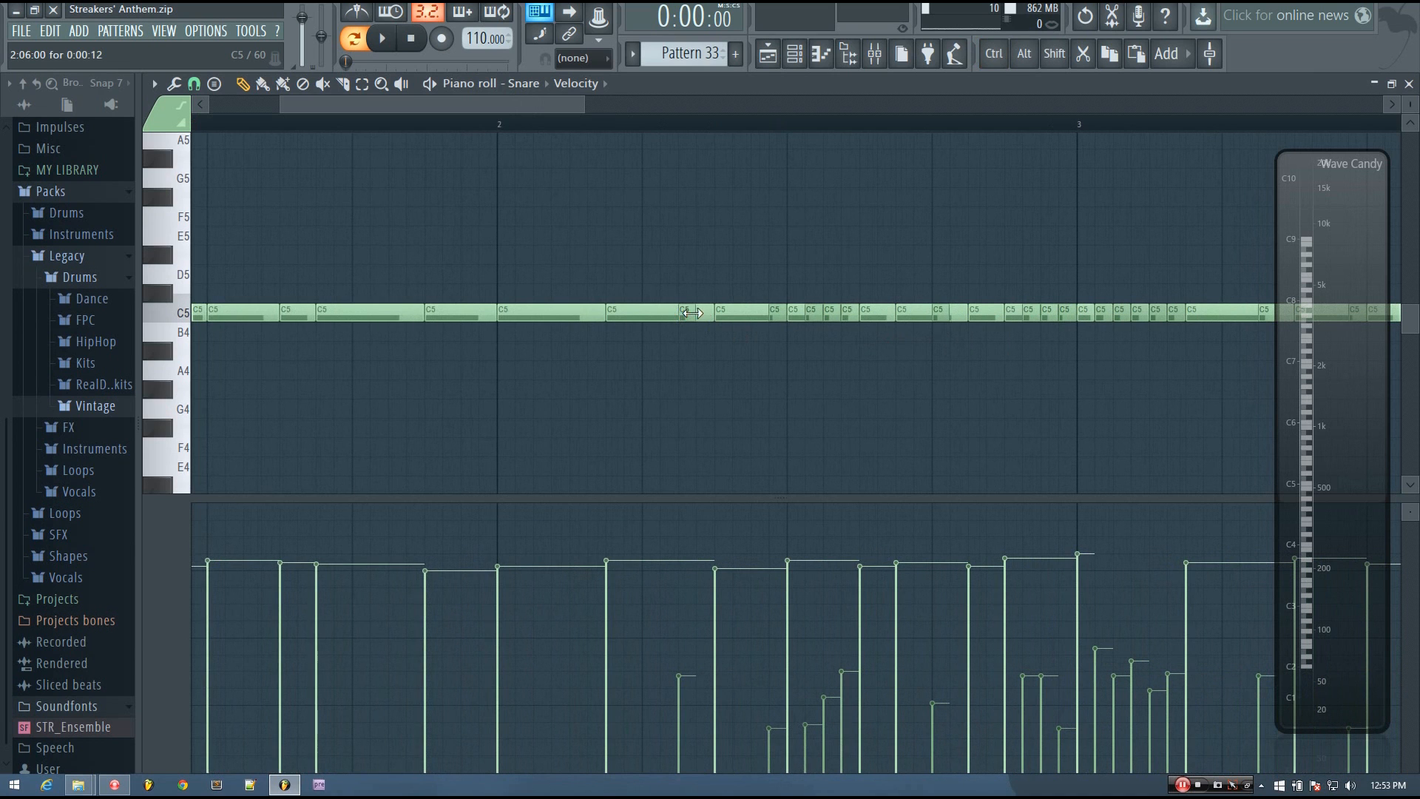
pyautogui.rightClick(693, 313)
pyautogui.moveTo(512, 111); pyautogui.dragTo(543, 115)
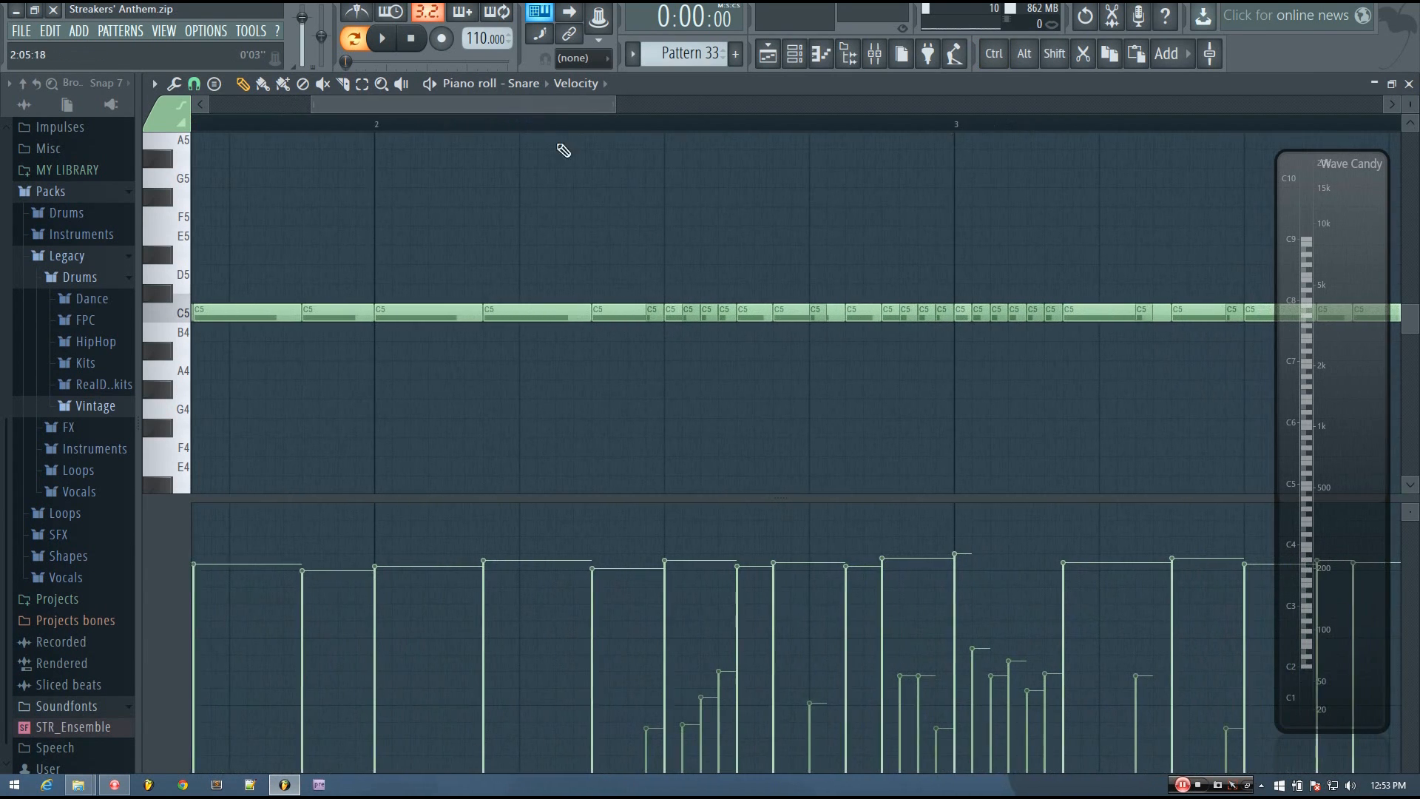
pyautogui.rightClick(657, 309)
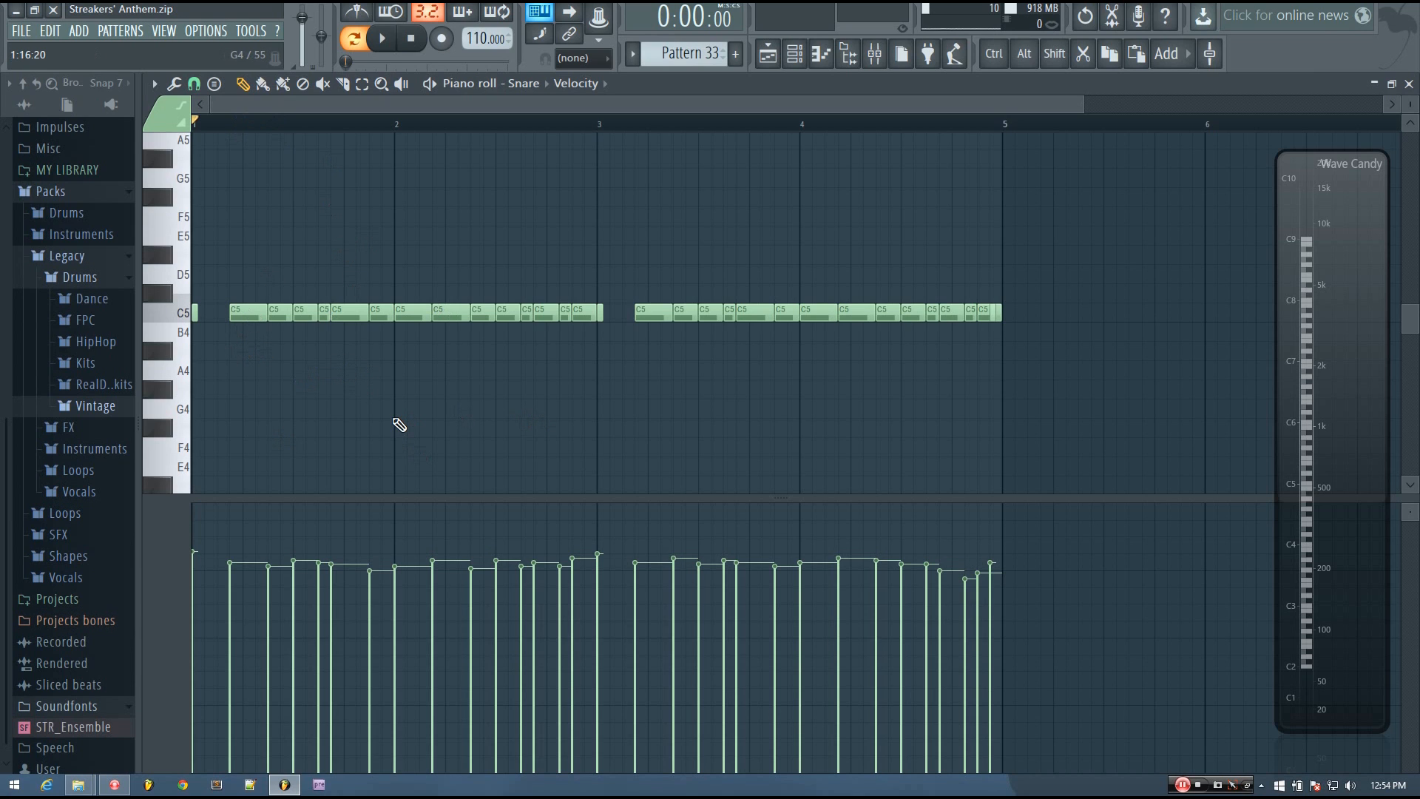
# Play Pattern 33 with only its accented hits and view the Snare notes of the neighbouring patterns for comparison
pyautogui.press('space')
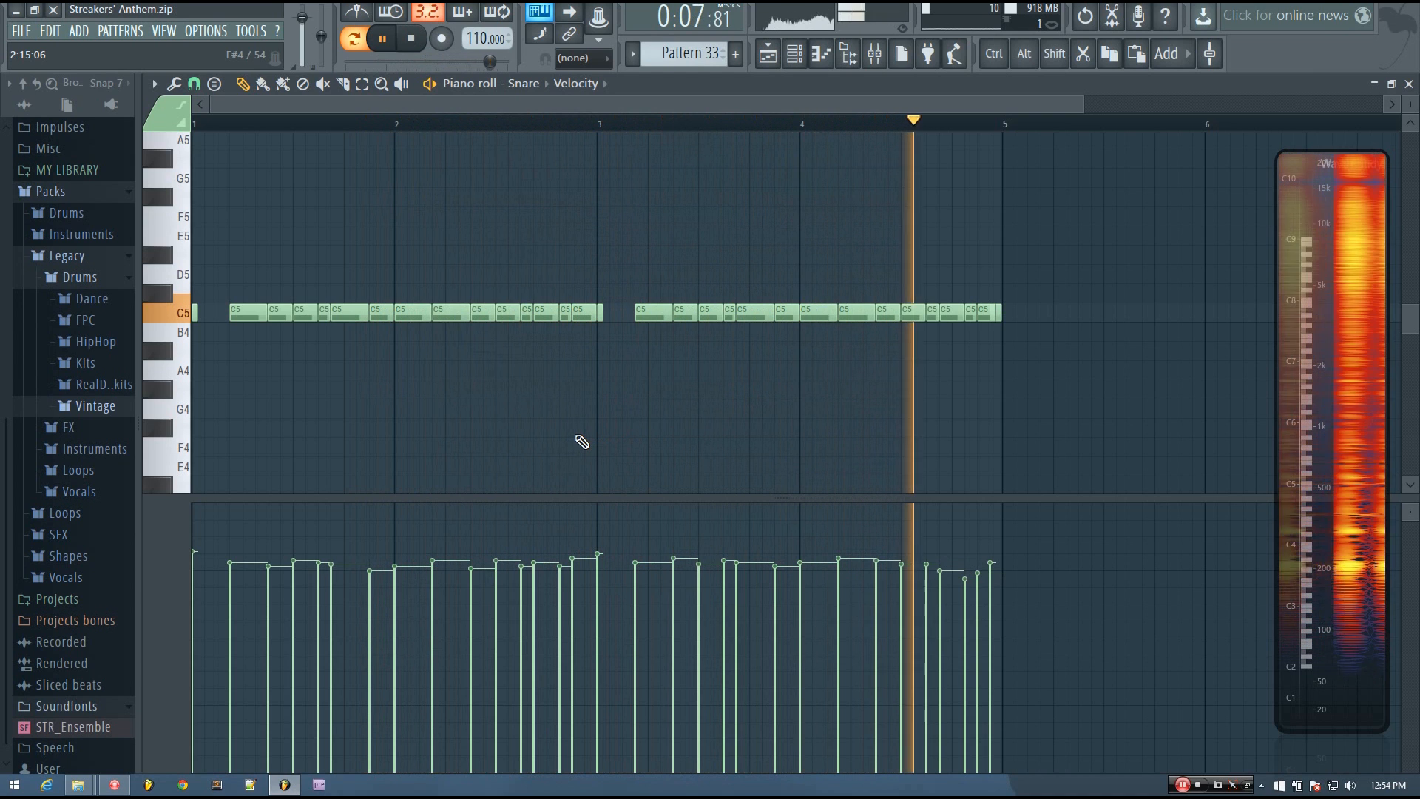
pyautogui.press('space')
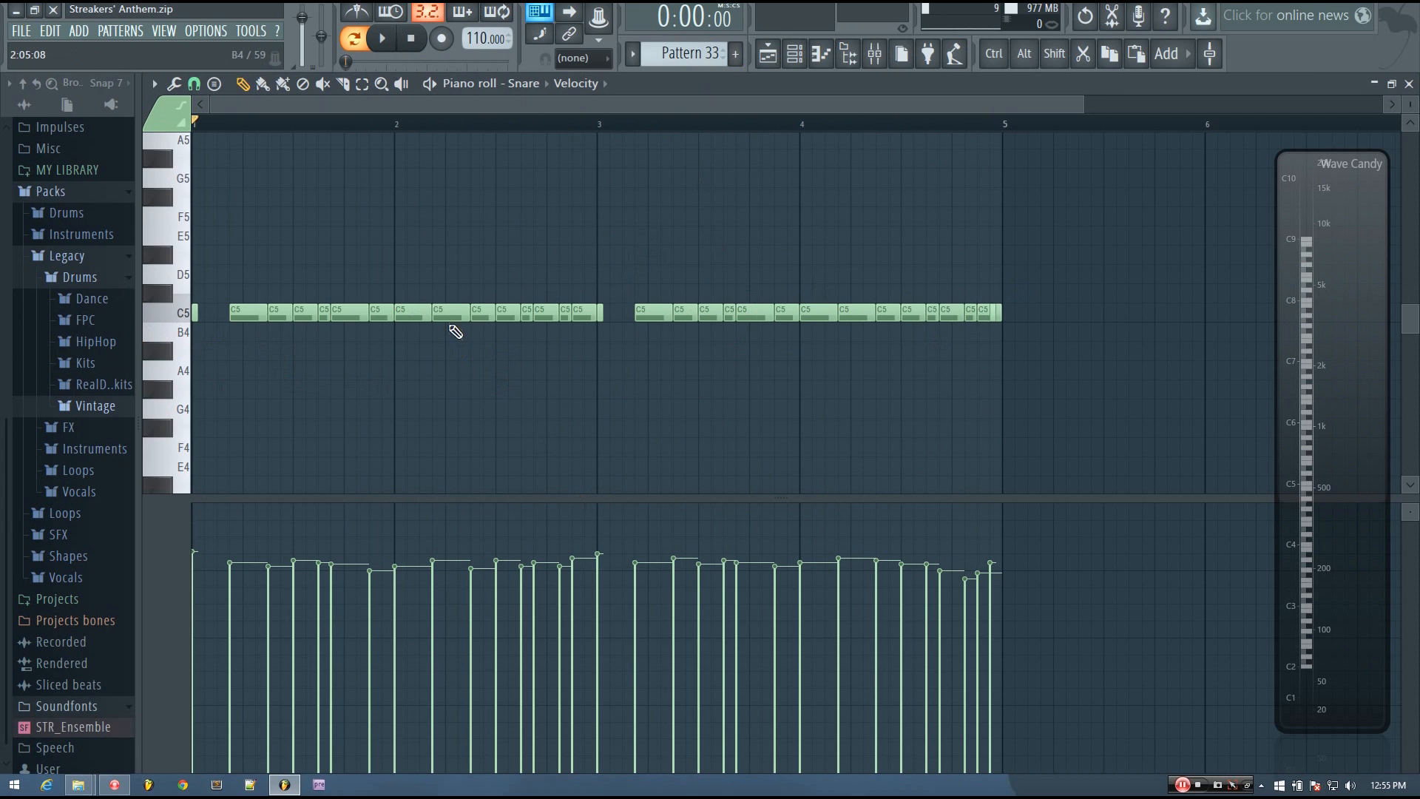
pyautogui.scroll(1, 669, 52)
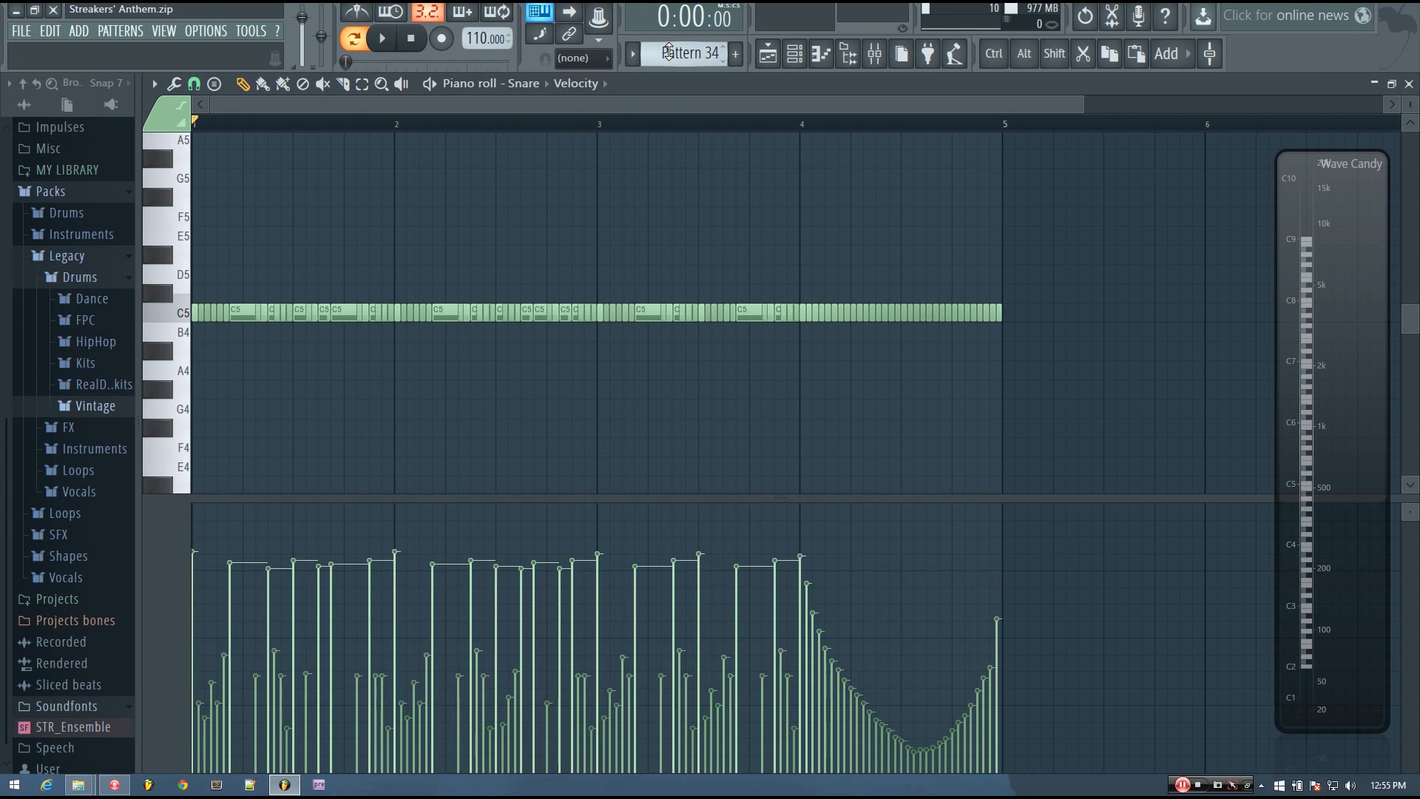
pyautogui.scroll(-2, 669, 52)
pyautogui.scroll(1, 669, 52)
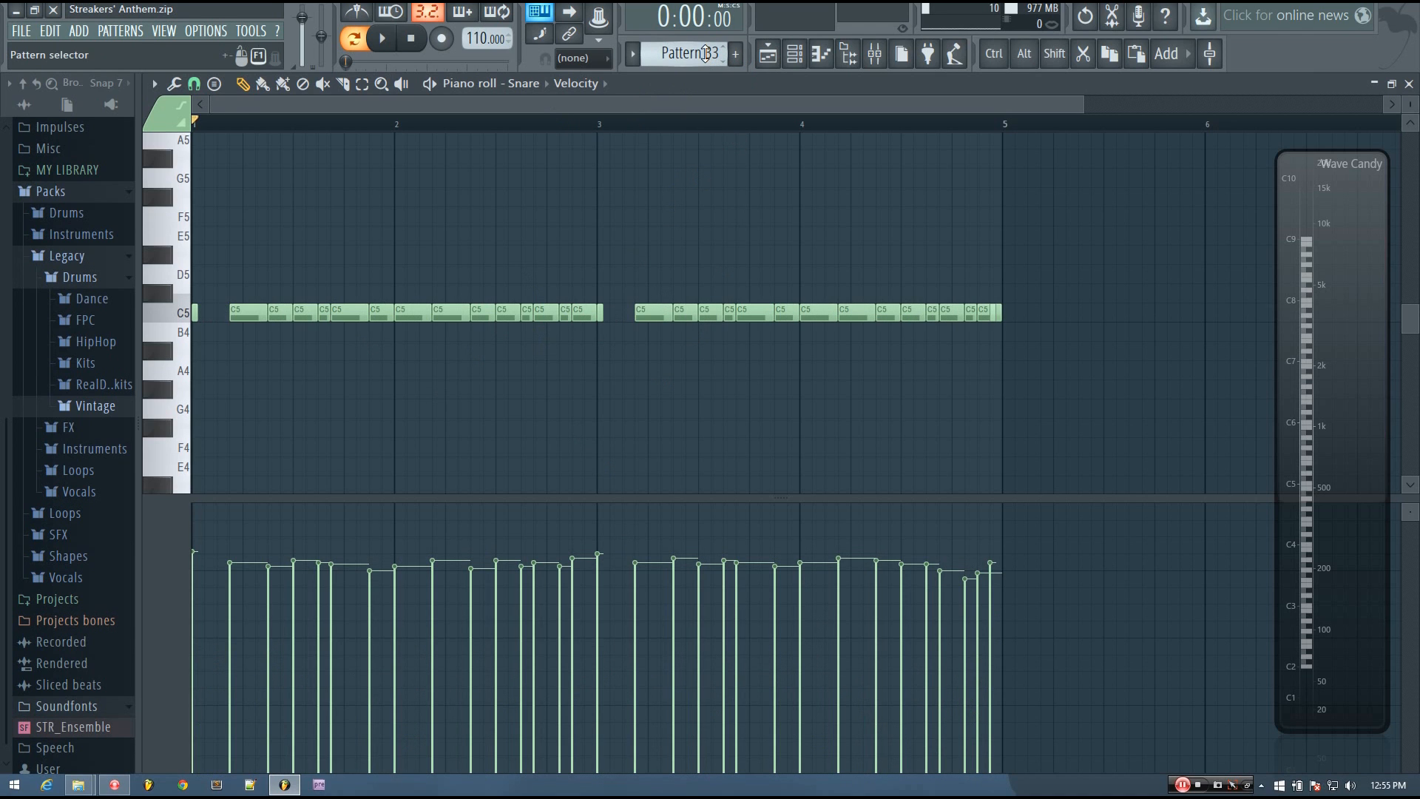
# Play Pattern 33 and Pattern 32 in turn to compare the groove without and with ghost notes
pyautogui.press('space')
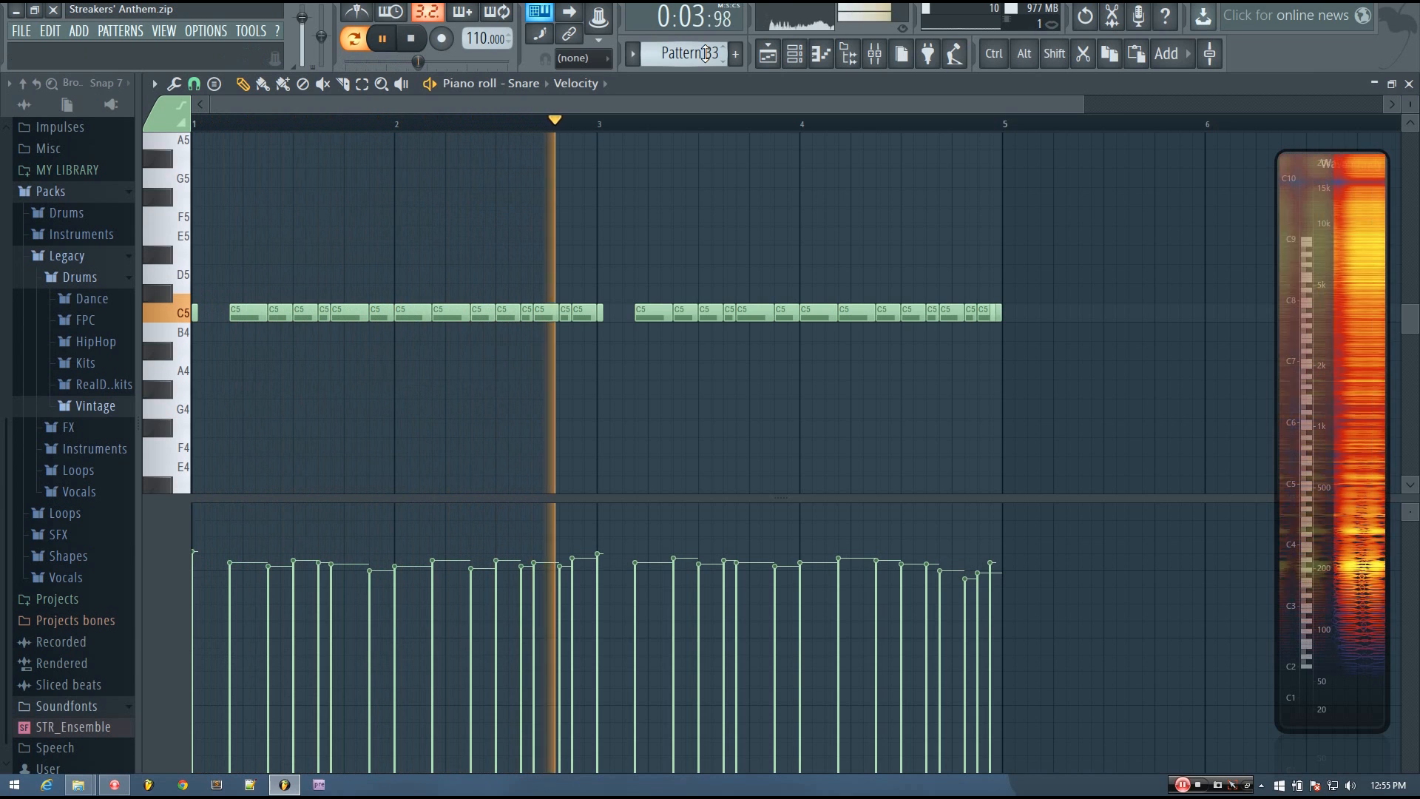
pyautogui.press('space')
pyautogui.scroll(1, 705, 54)
pyautogui.press('space')
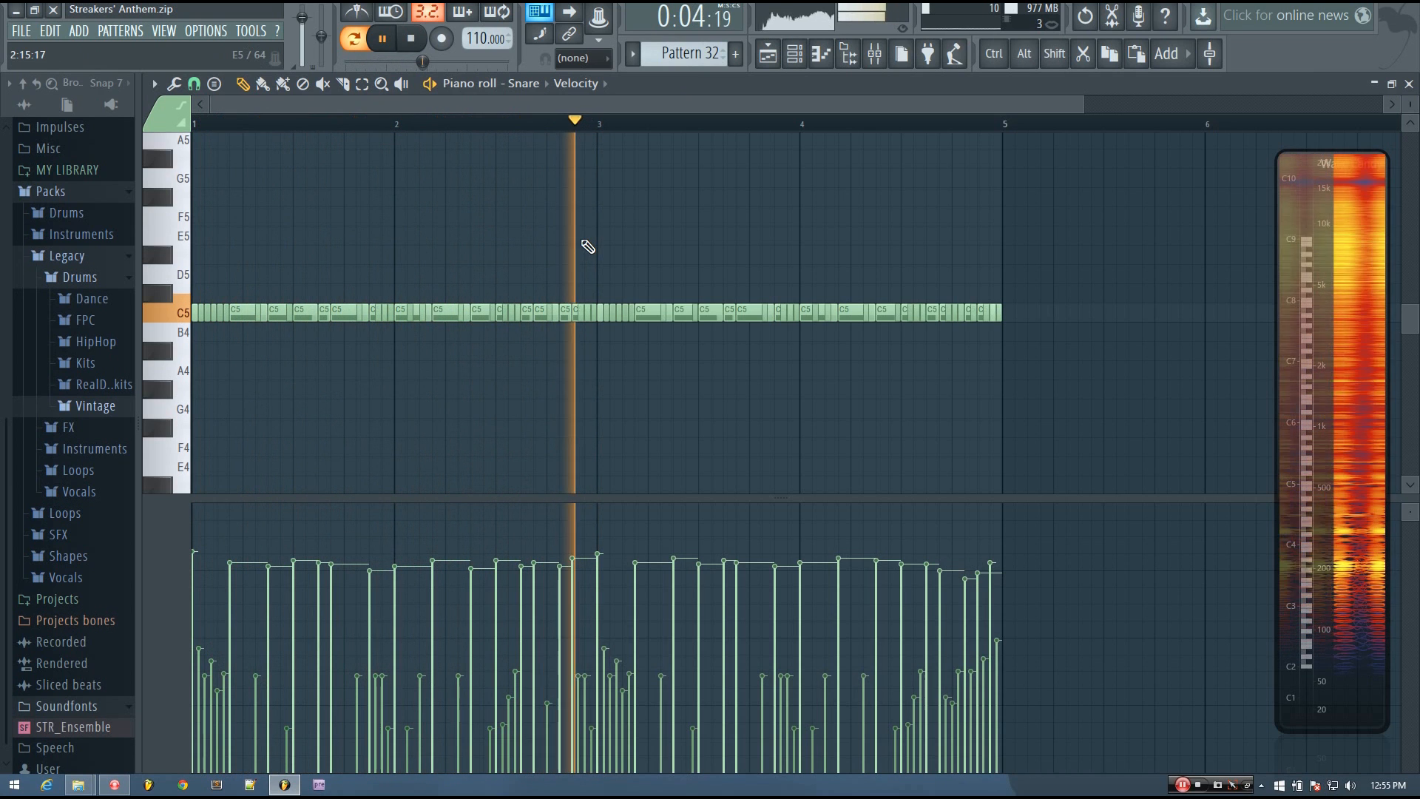
pyautogui.press('space')
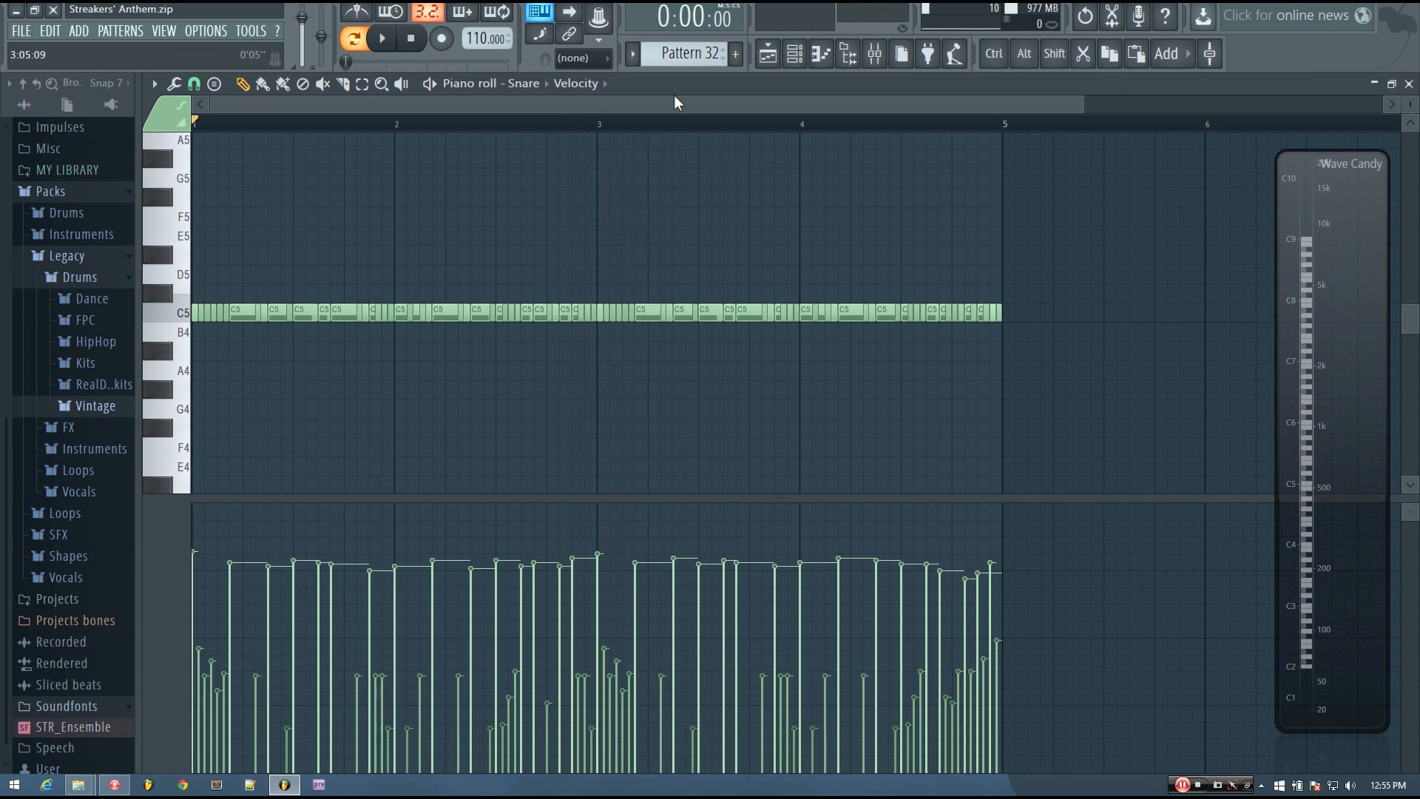
# Play Pattern 33 from just before bar 3 to hear its second half without ghost notes
pyautogui.scroll(-1, 684, 49)
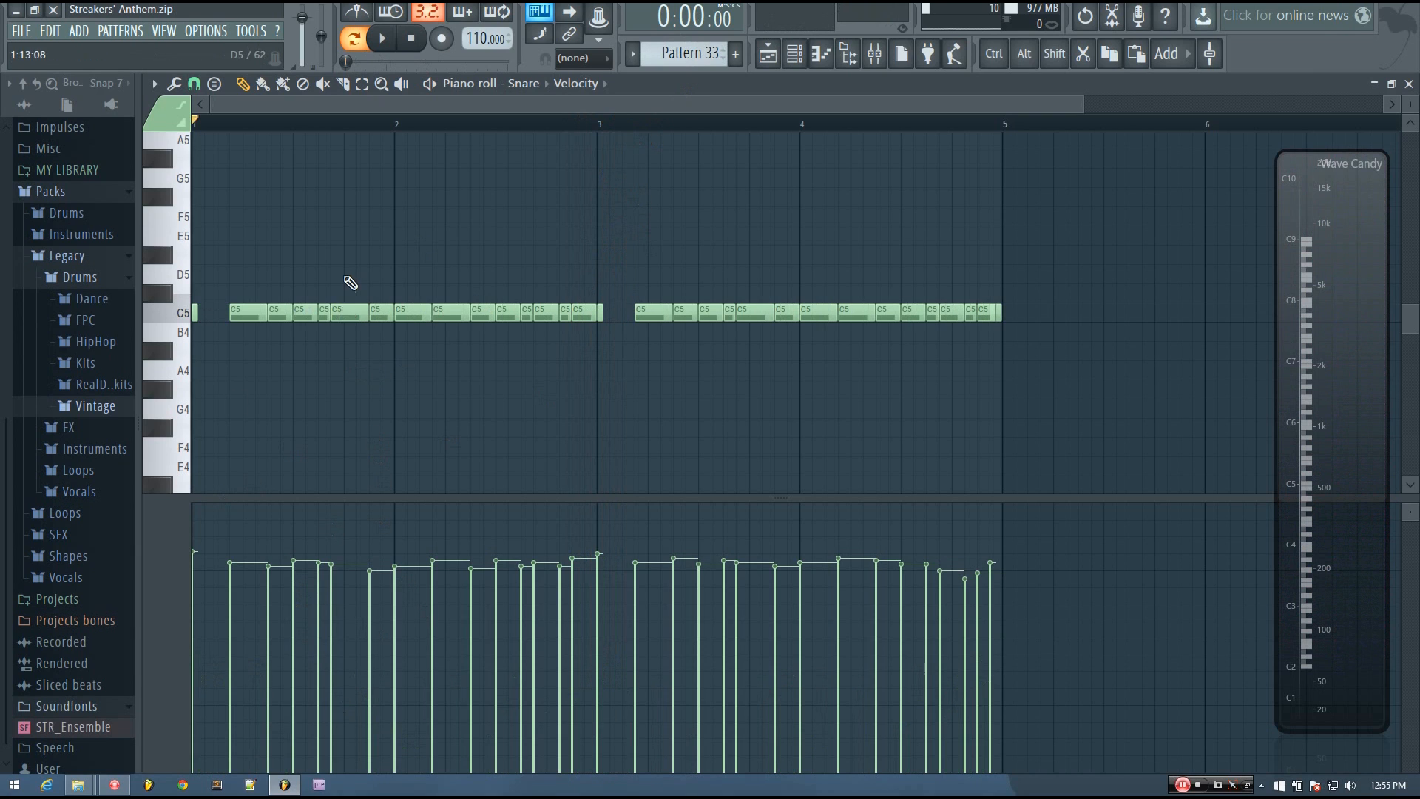
pyautogui.click(588, 120)
pyautogui.press('space')
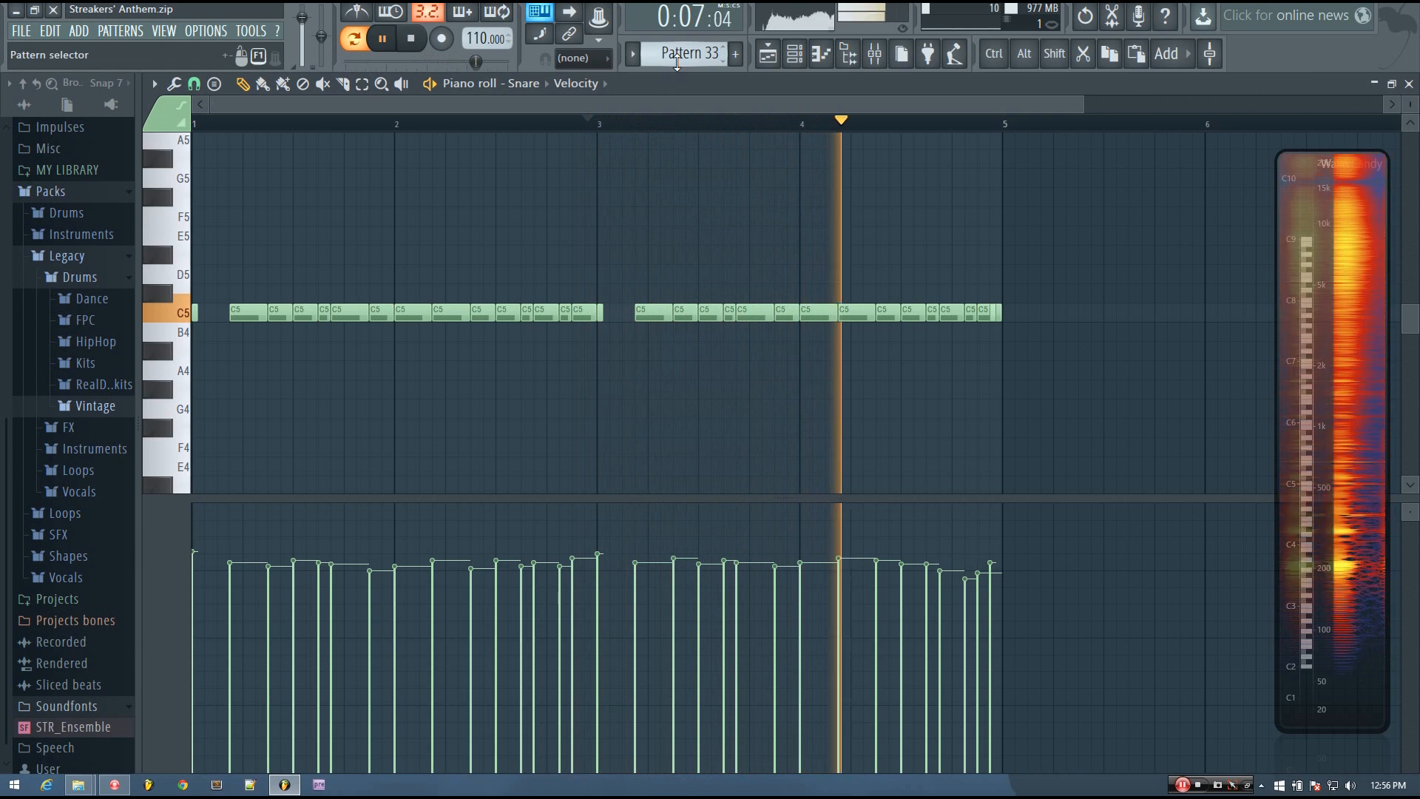
pyautogui.press('space')
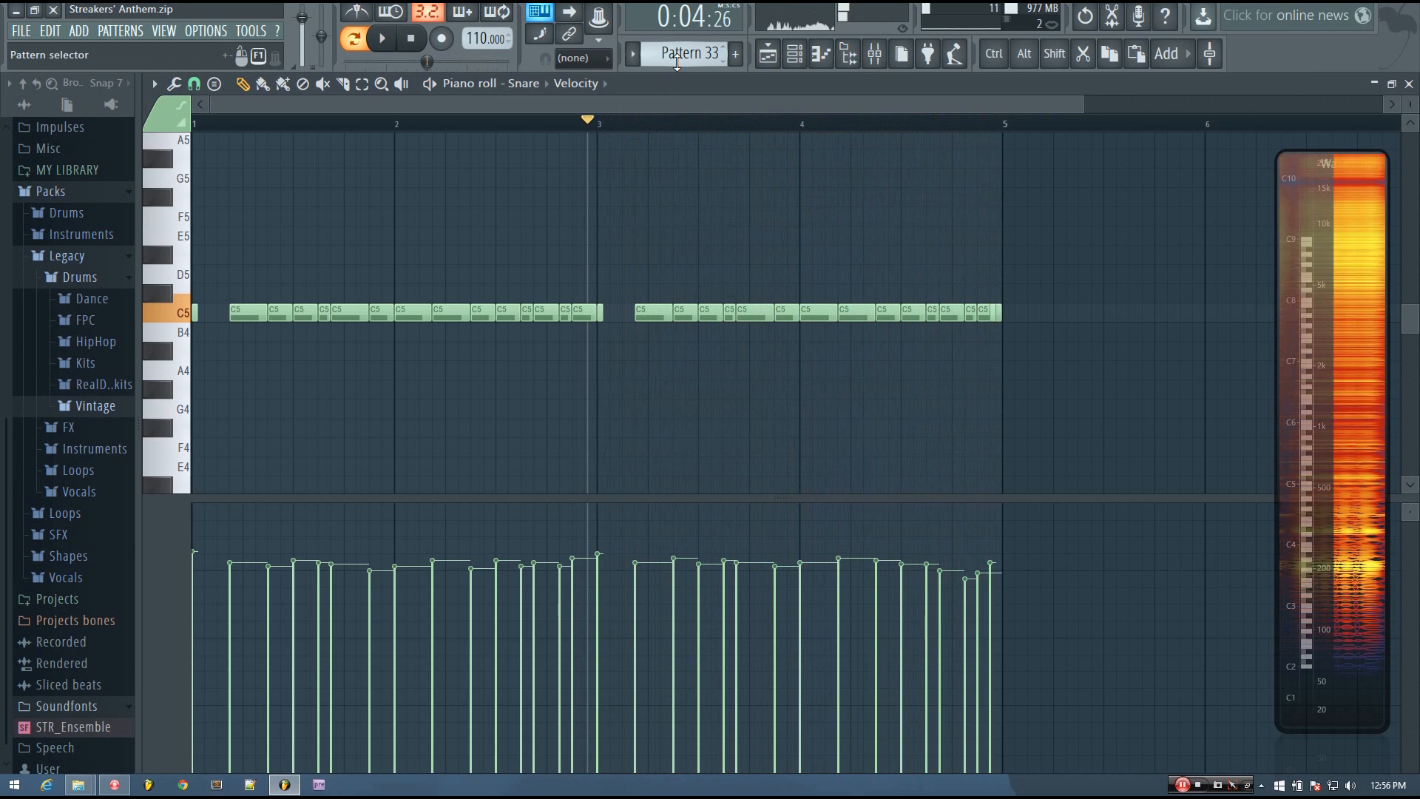
# Play Pattern 32 from just before bar 3 to hear the same passage with ghost notes
pyautogui.scroll(1, 678, 62)
pyautogui.scroll(-2, 684, 59)
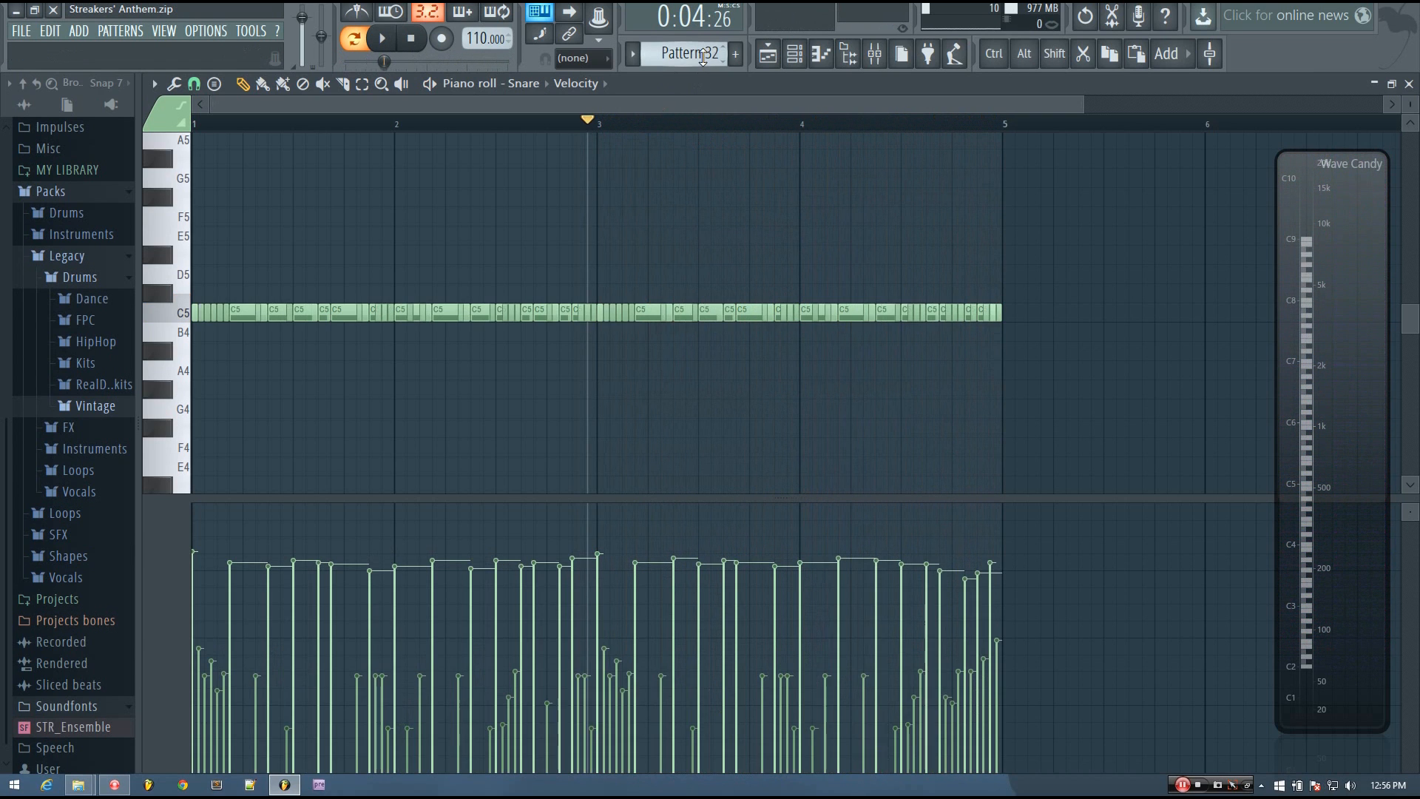
pyautogui.press('space')
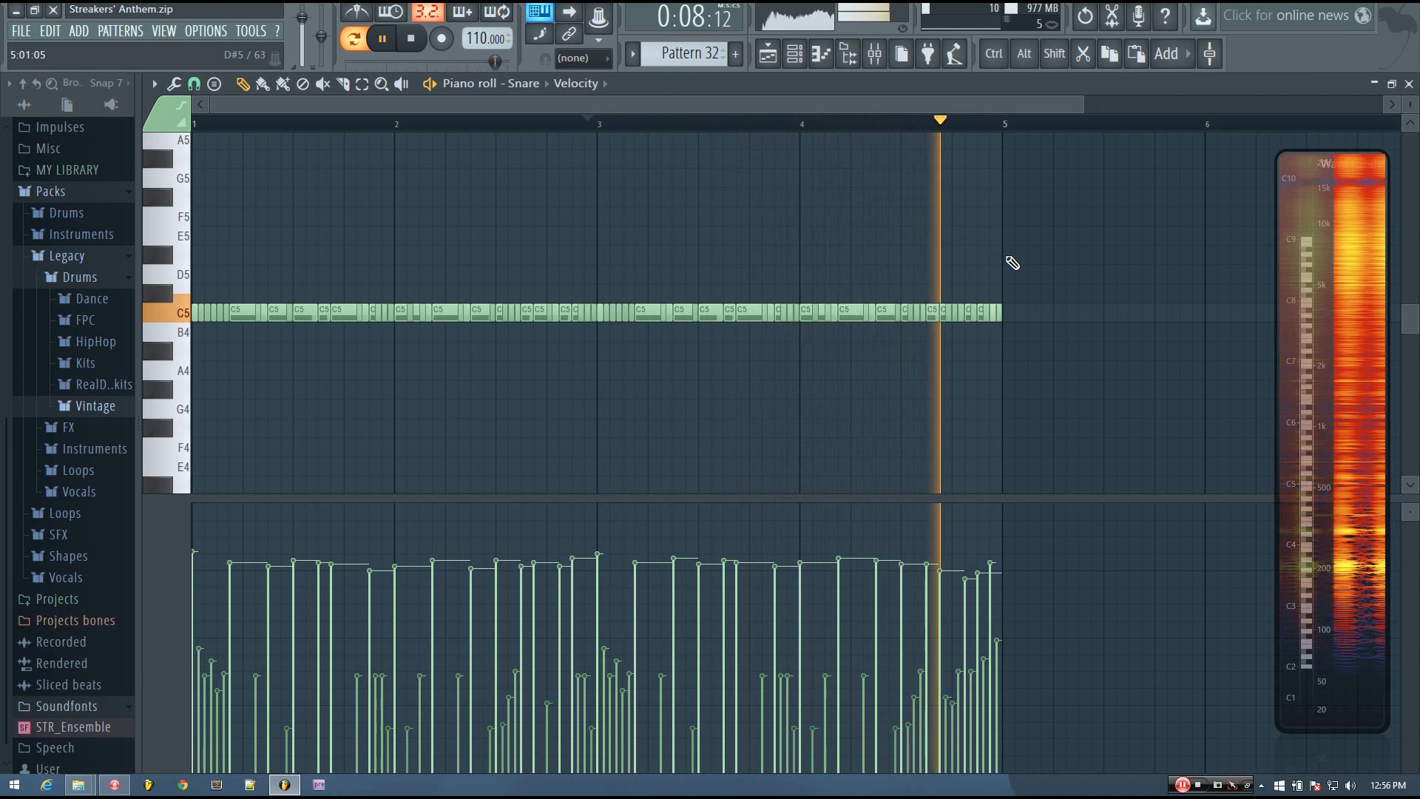
pyautogui.press('space')
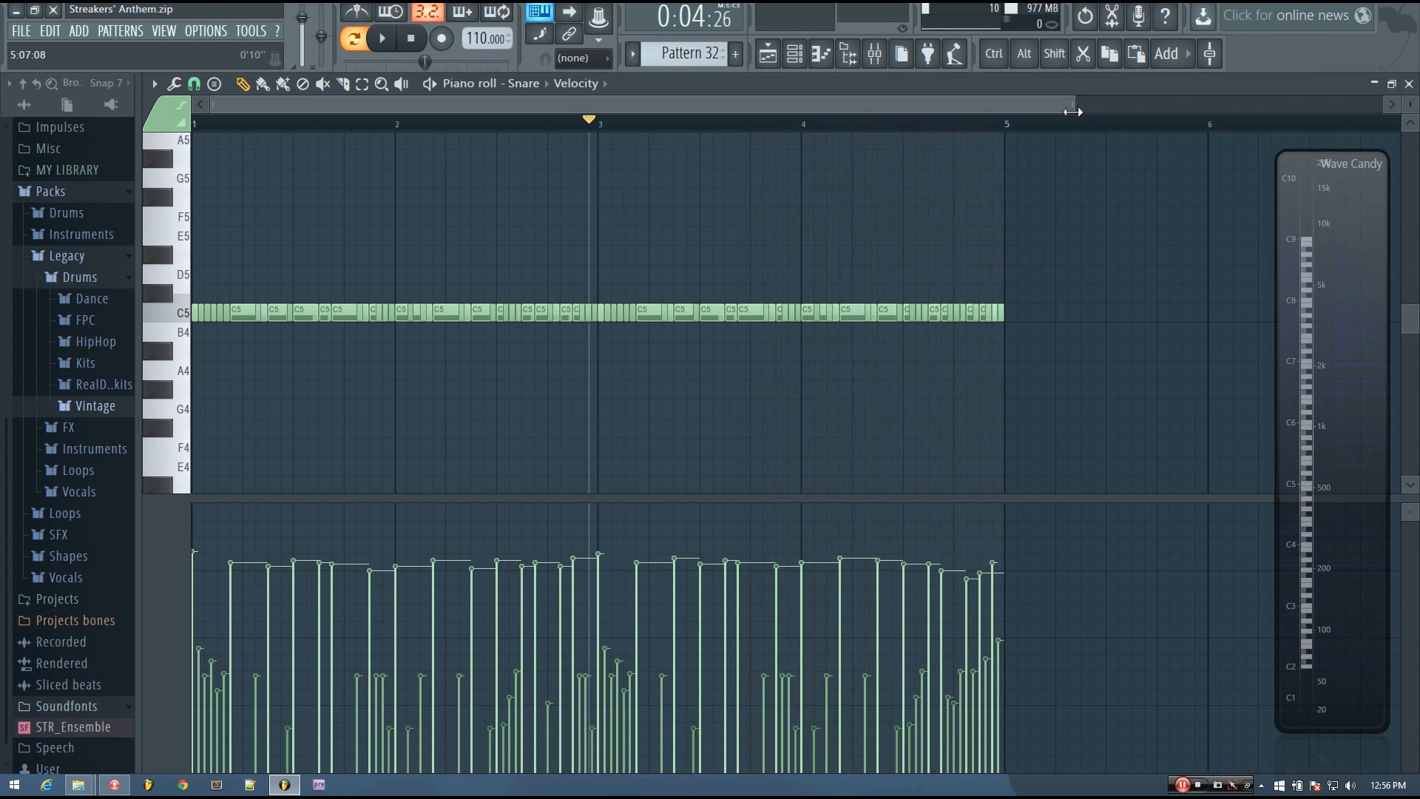
# Enlarge the velocity lane, return the playhead to the start, and examine the ghost-note velocities across Pattern 32
pyautogui.moveTo(1072, 111); pyautogui.dragTo(621, 296)
pyautogui.scroll(-3, 412, 392)
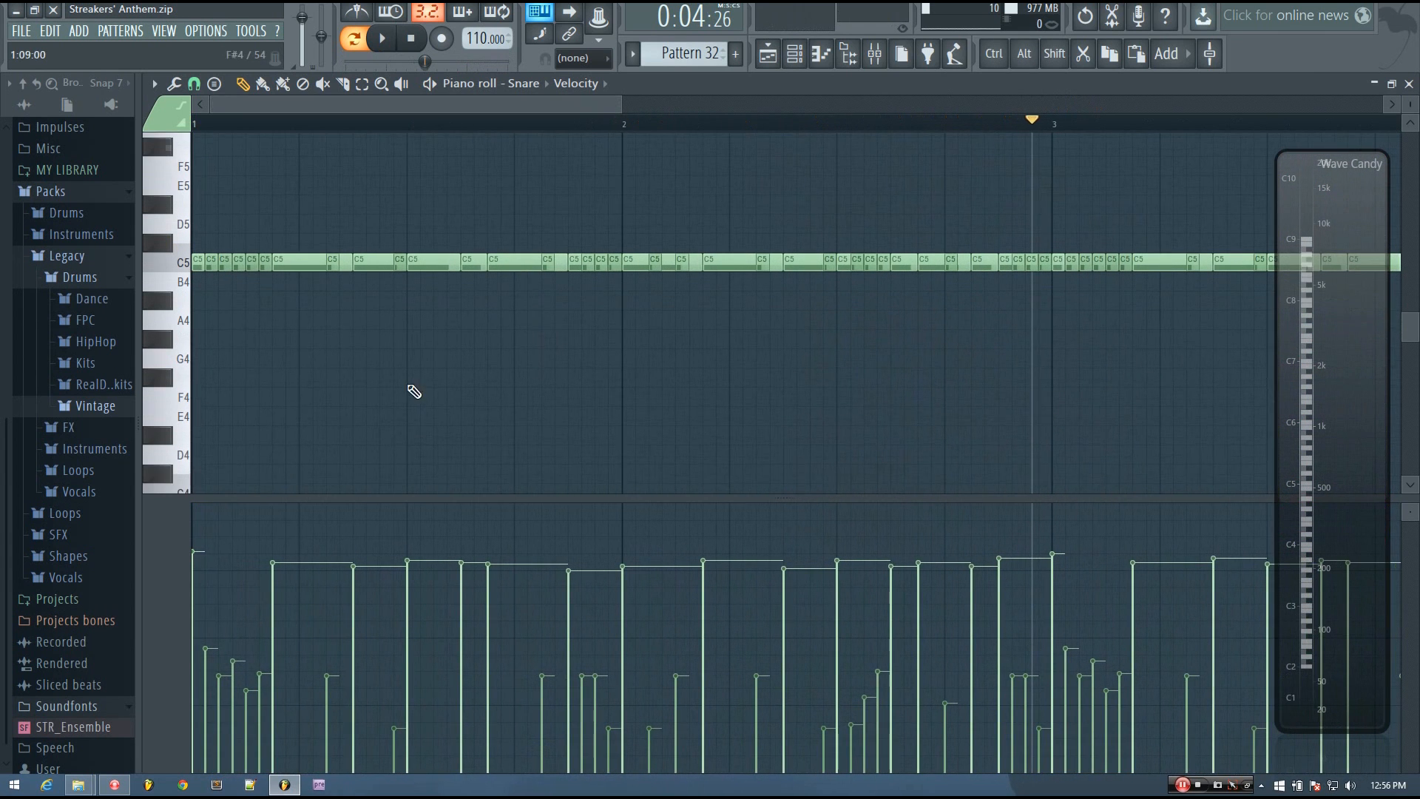
pyautogui.moveTo(333, 498); pyautogui.dragTo(330, 413)
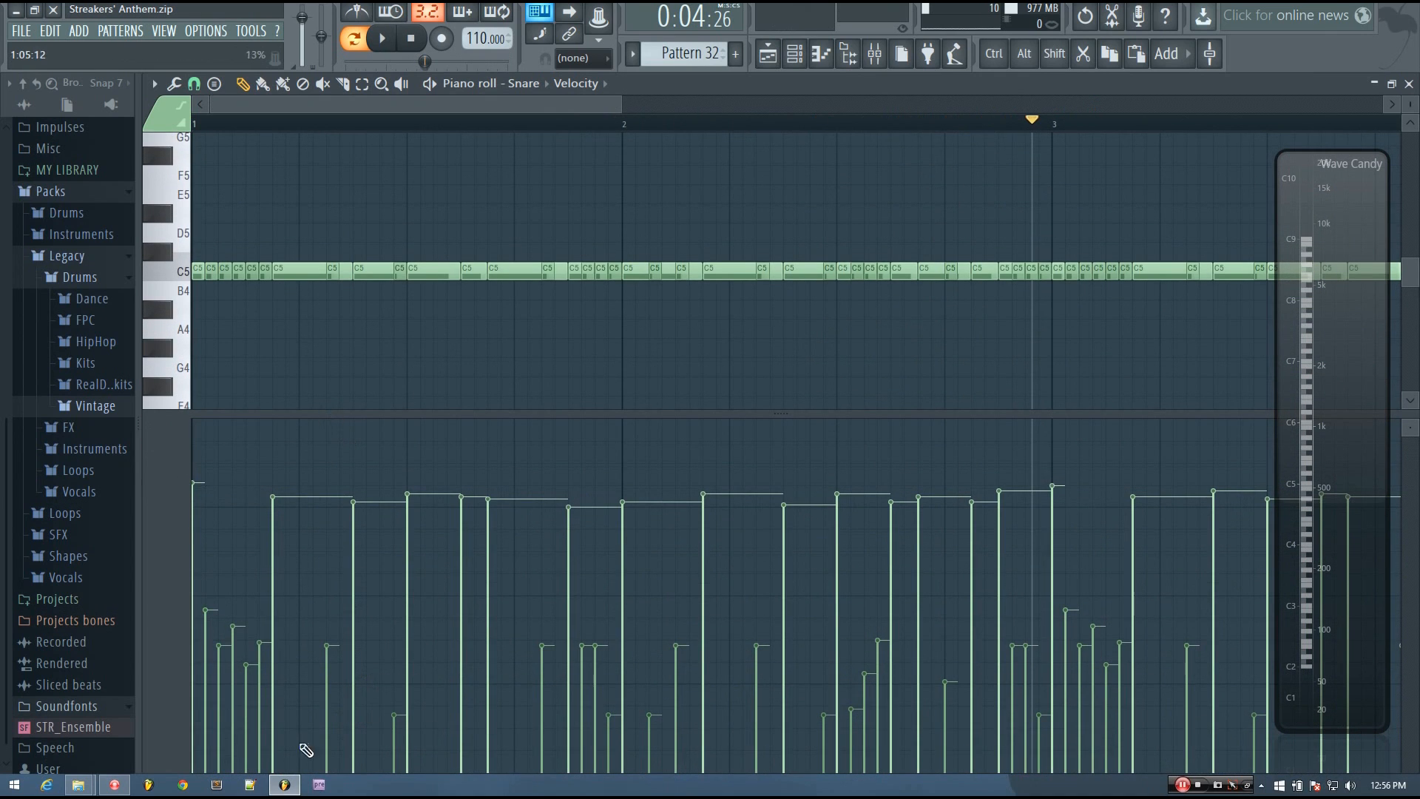
pyautogui.click(194, 124)
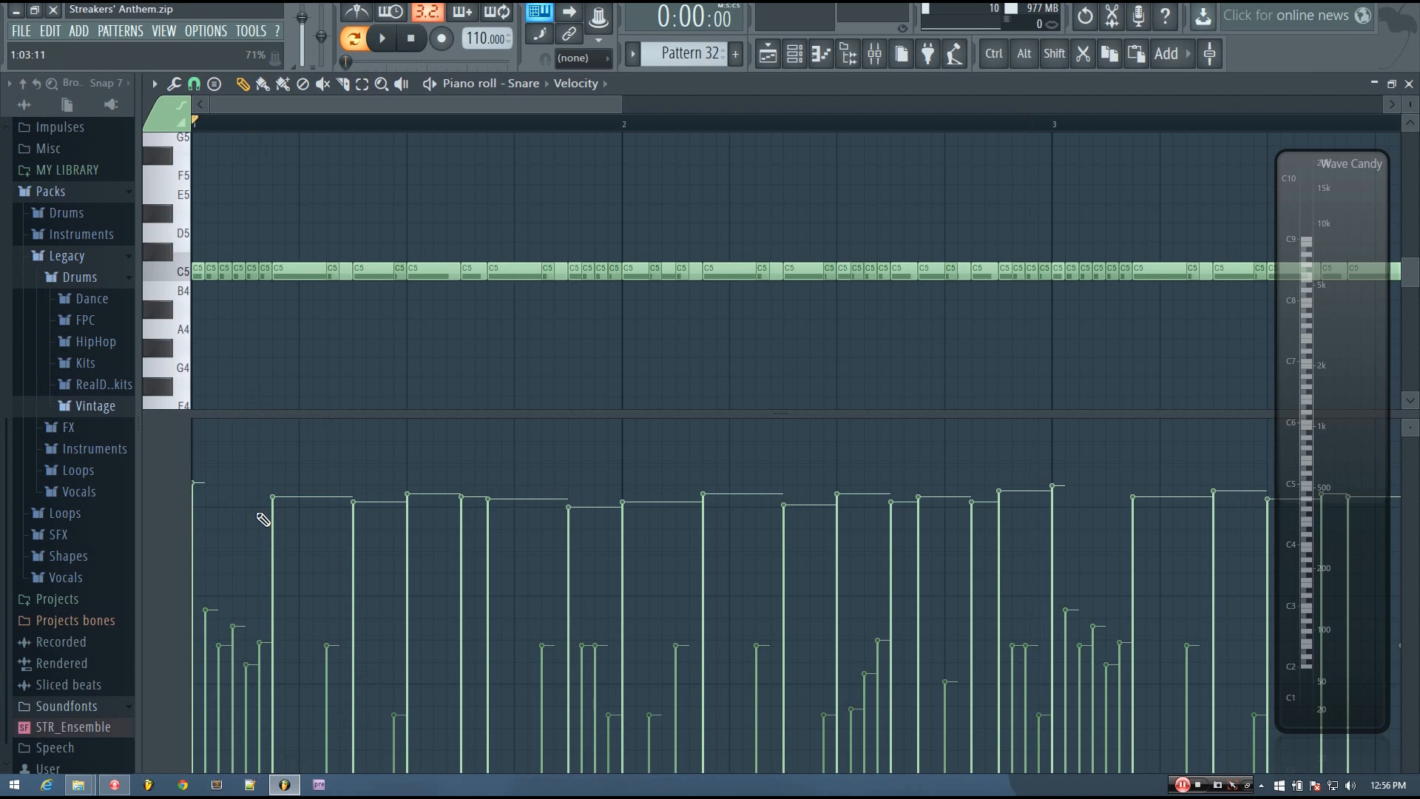
pyautogui.scroll(-3, 263, 520)
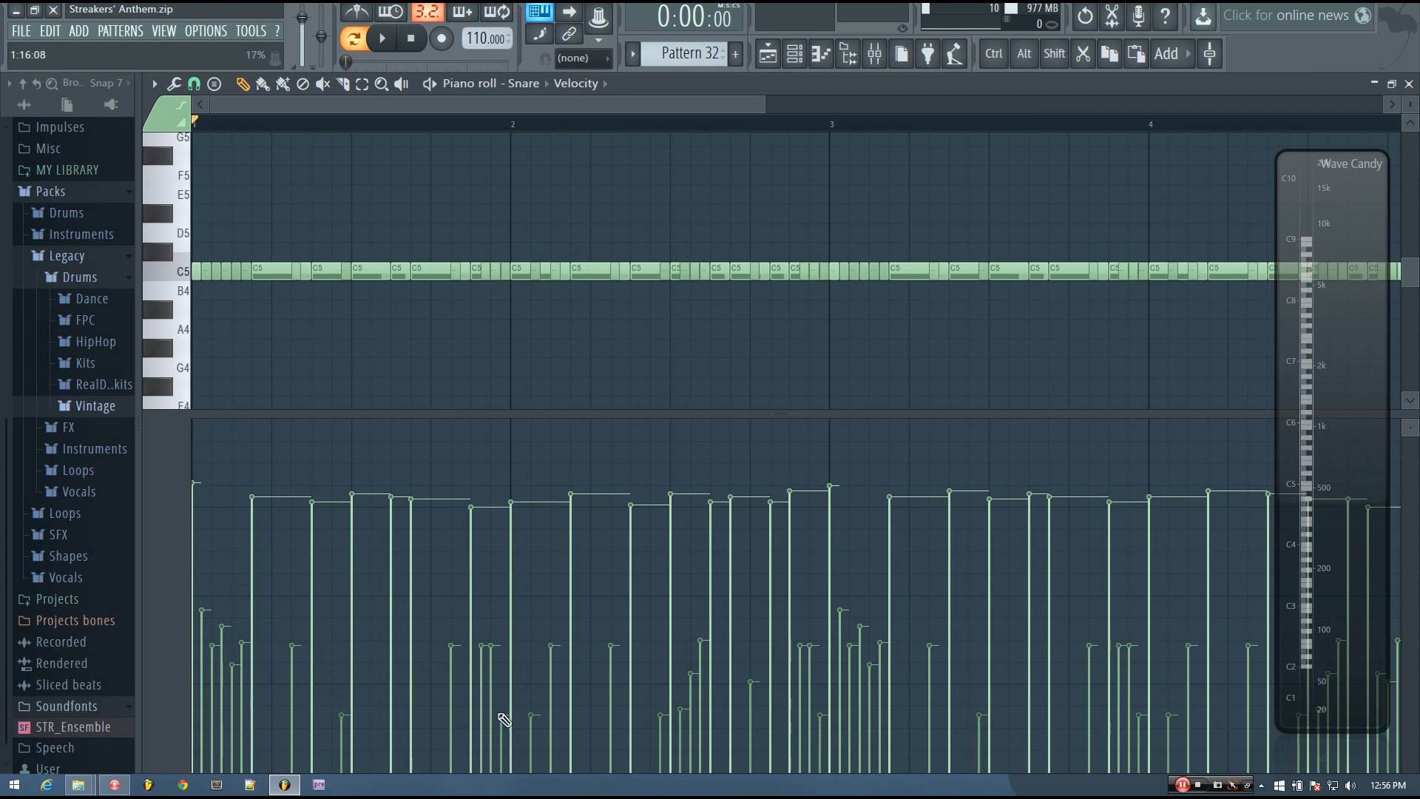
pyautogui.scroll(-3, 678, 710)
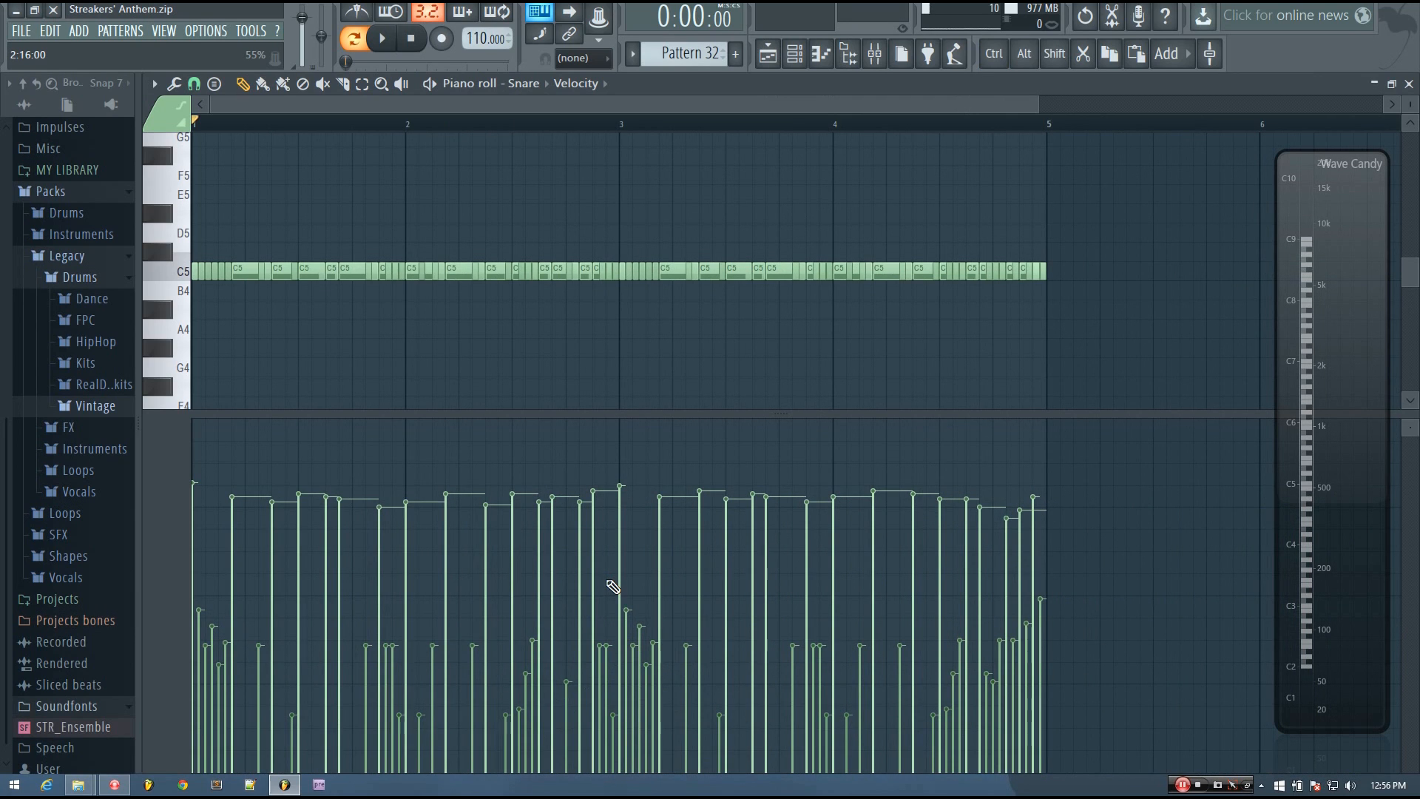
# Play Pattern 32 from the start, and close the piano roll after viewing Pattern 33 once more
pyautogui.press('space')
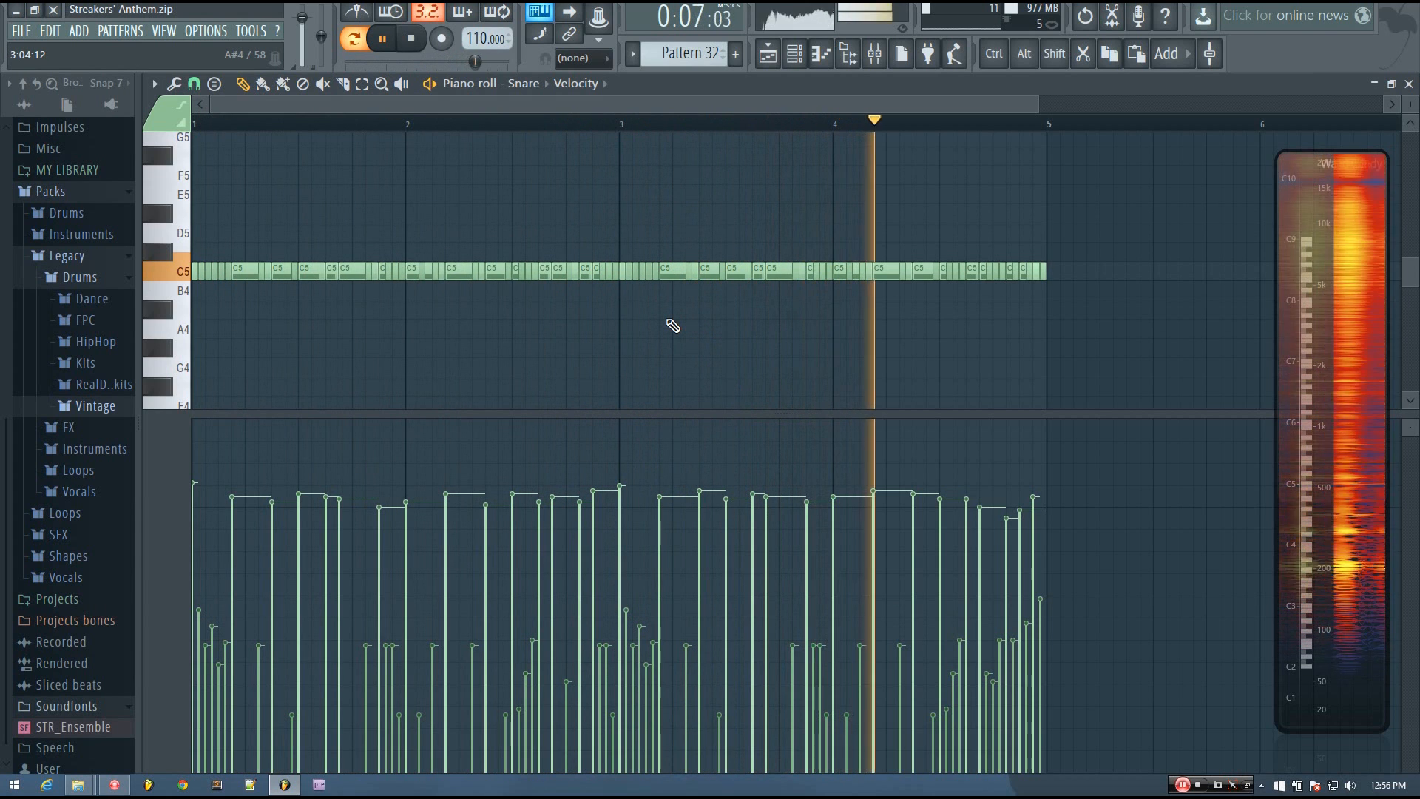
pyautogui.press('space')
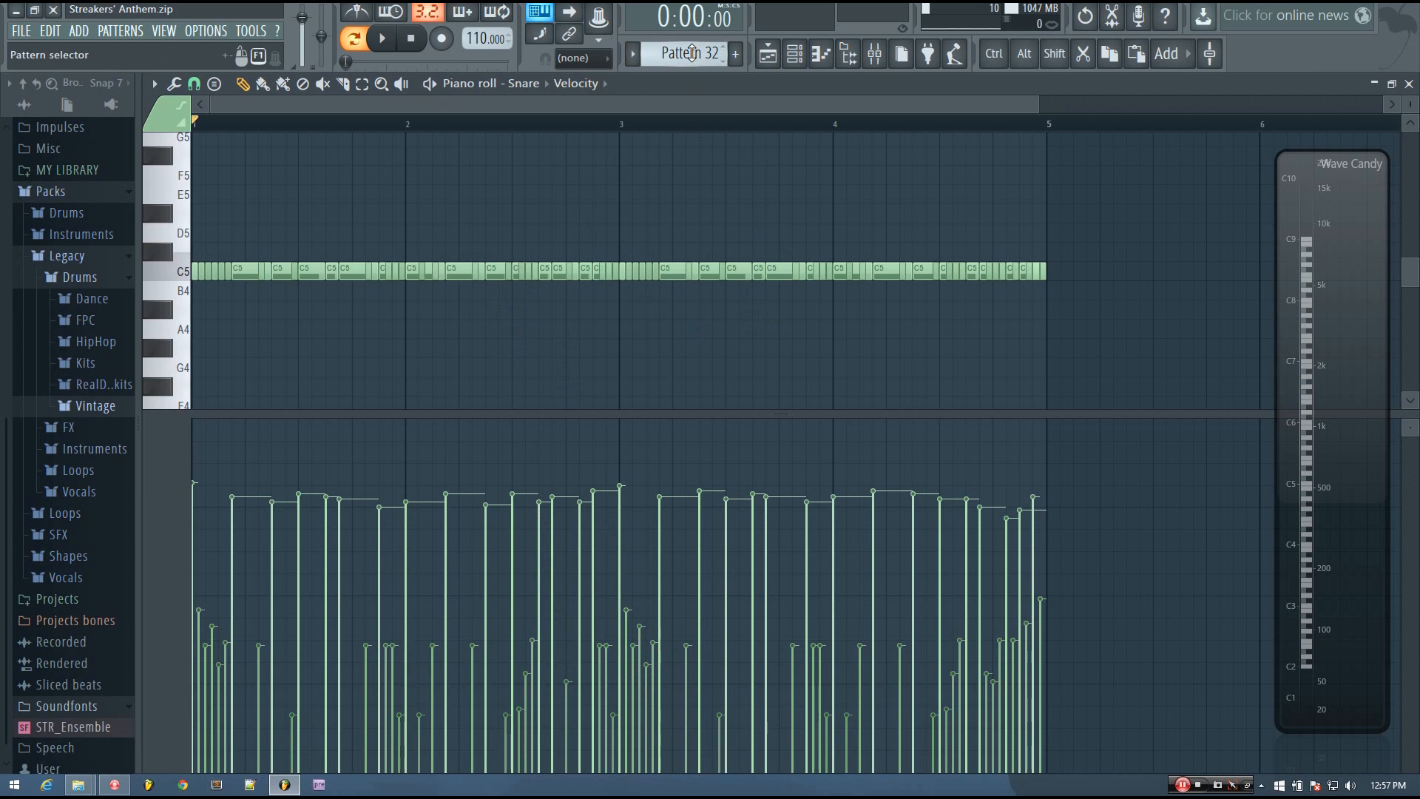
pyautogui.scroll(1, 688, 53)
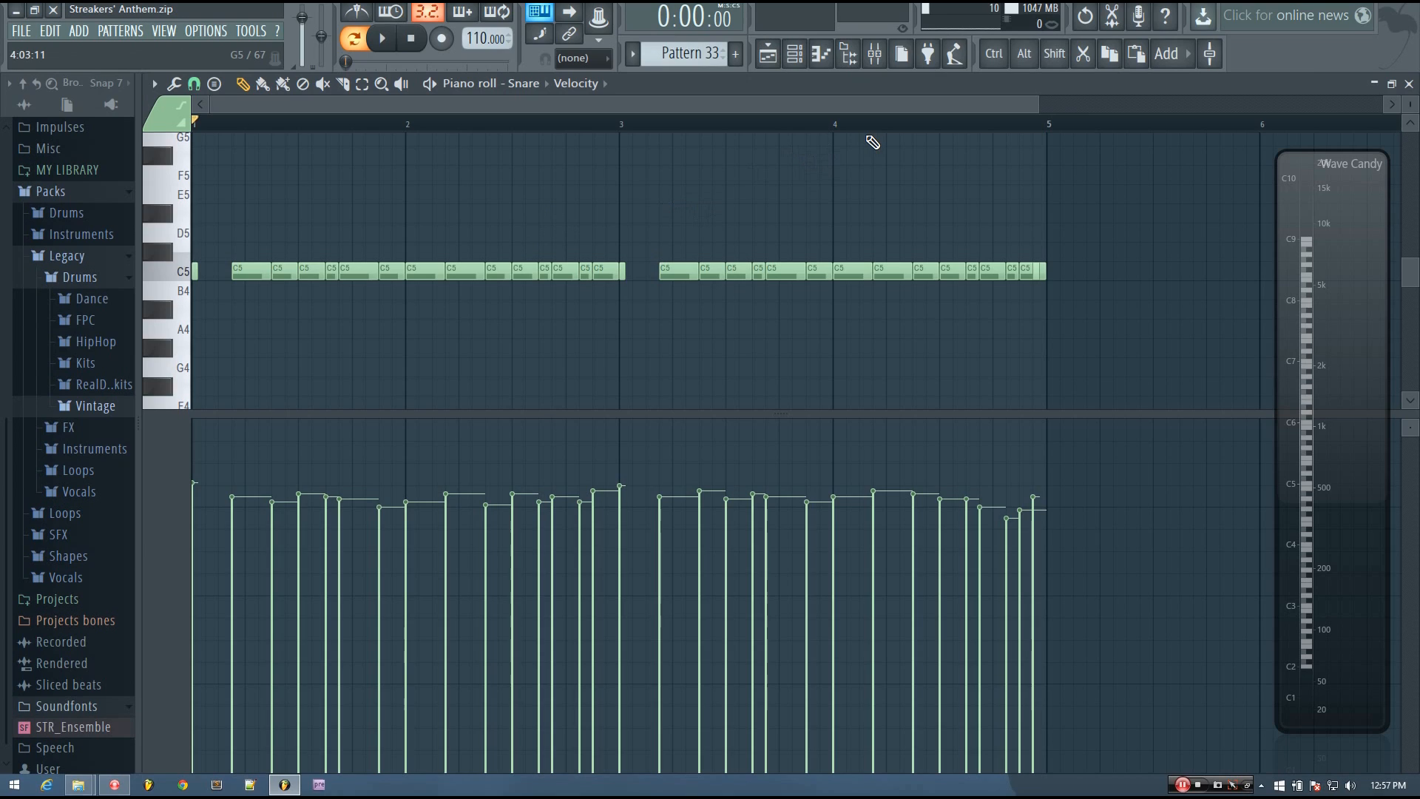
pyautogui.click(1409, 84)
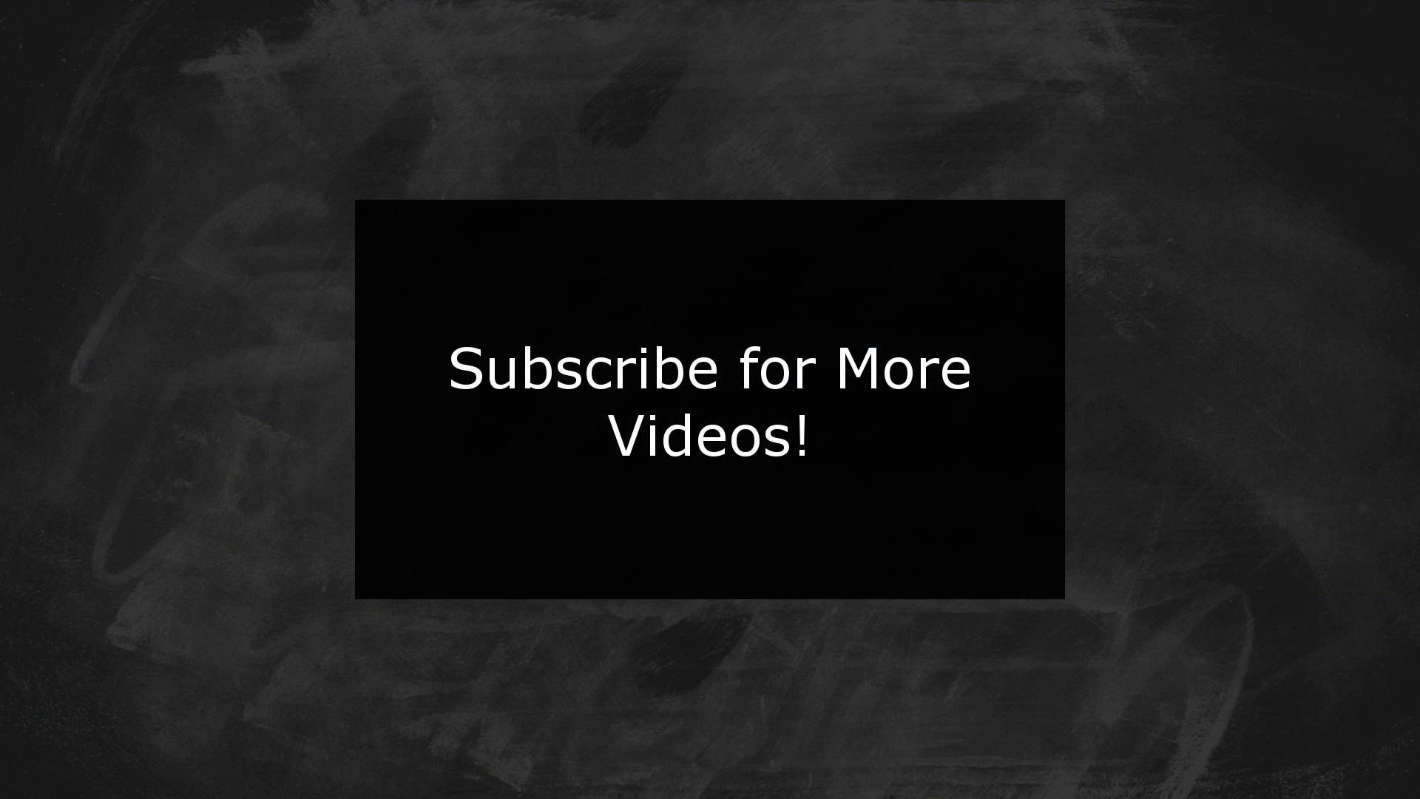